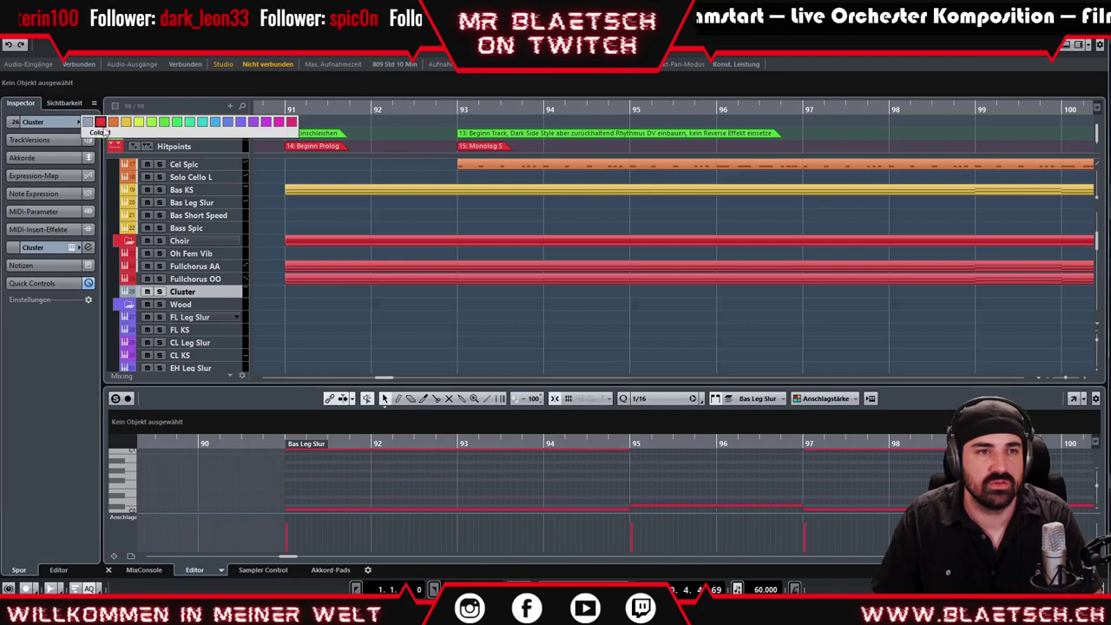
- Colour the Cluster track red, enlarge its row, and take a look at its instrument before closing it again
click(122, 117)
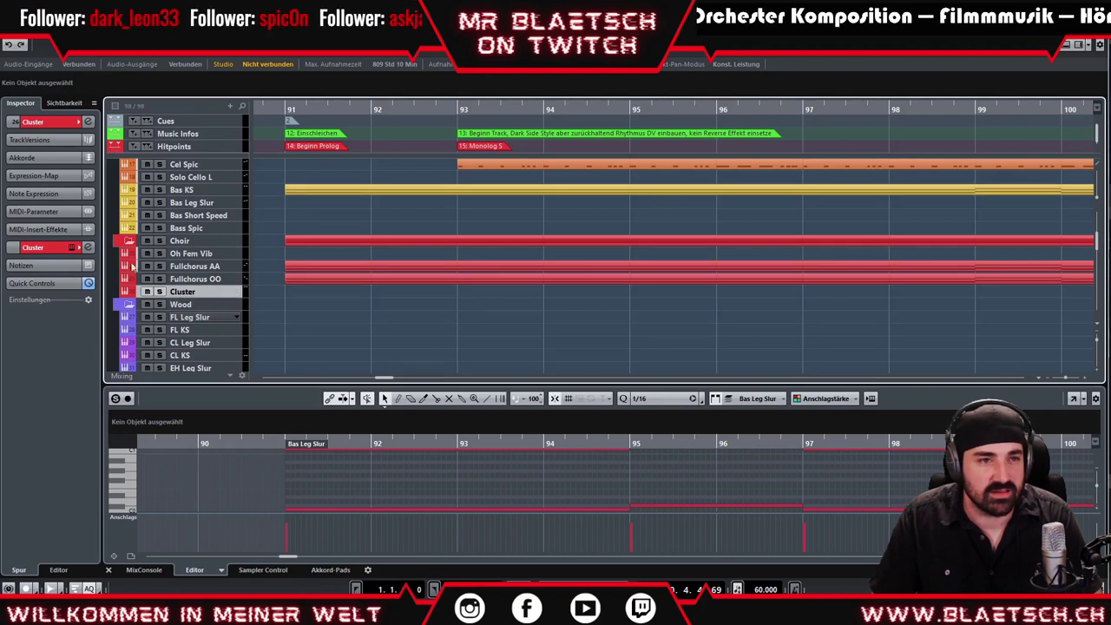
drag(230, 297, 231, 311)
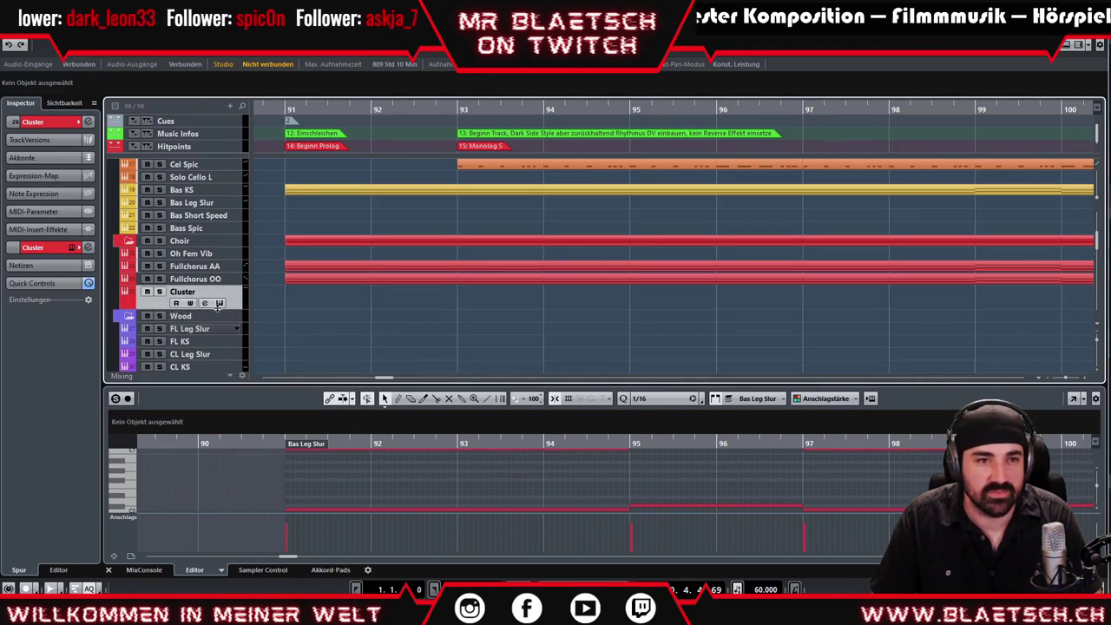
click(219, 303)
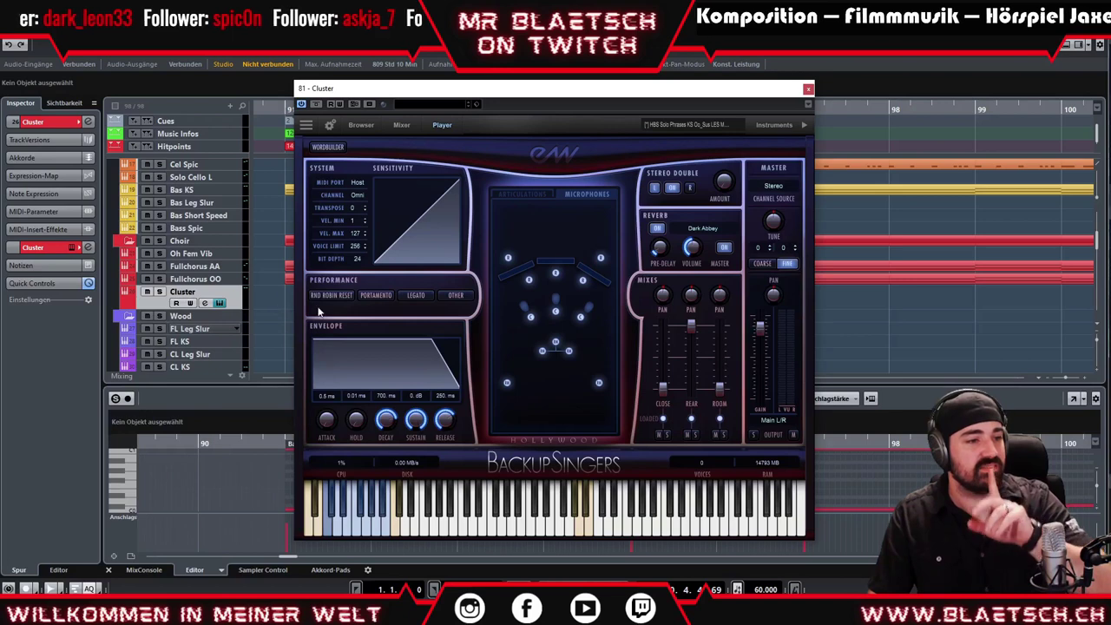
click(808, 87)
- Open the Cluster track's channel settings and load AmpSimulator from the Distortion effects into the first insert slot
click(205, 303)
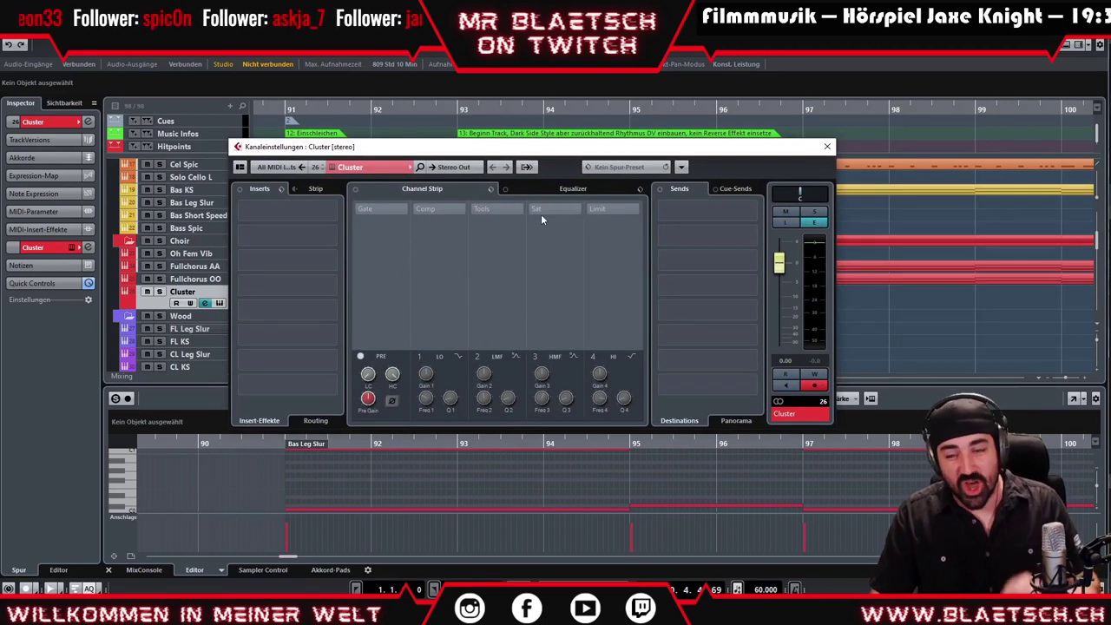
click(295, 211)
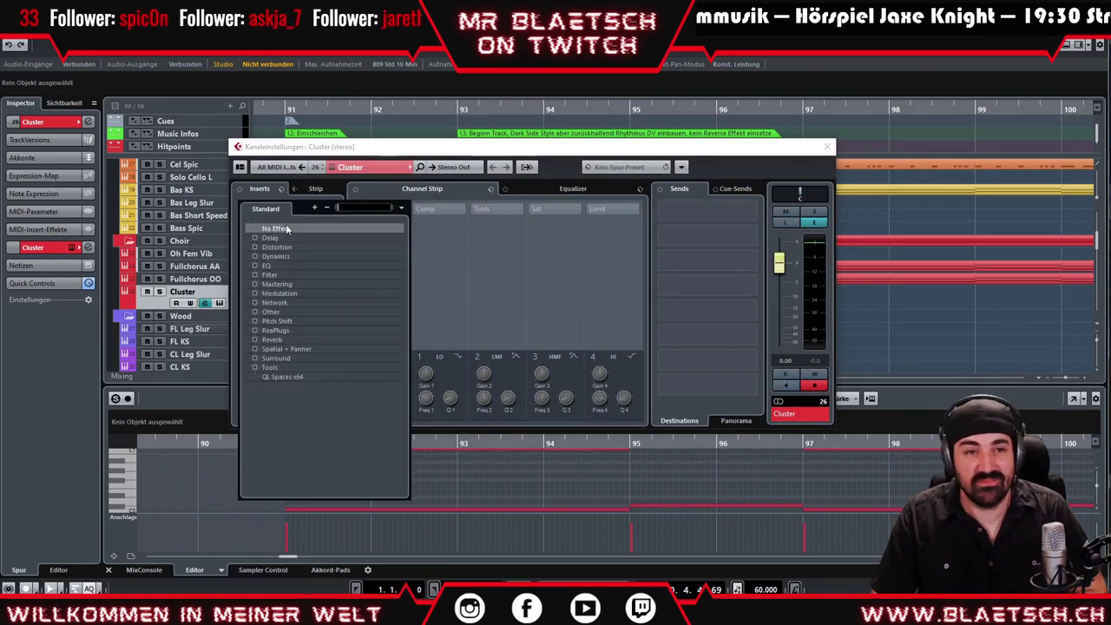
click(255, 267)
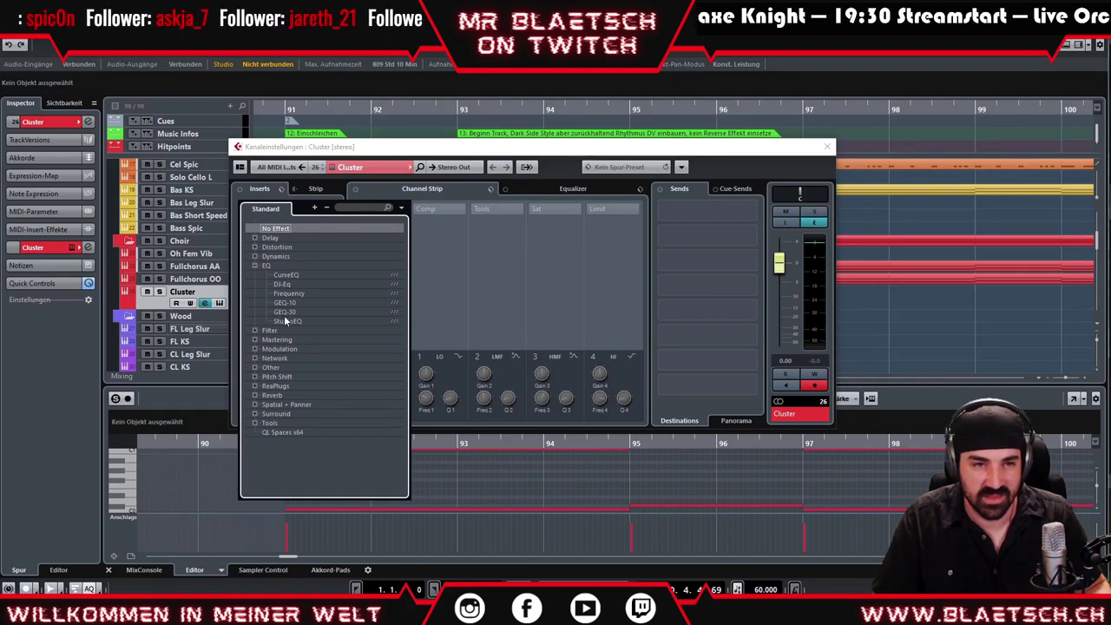
click(255, 248)
click(284, 257)
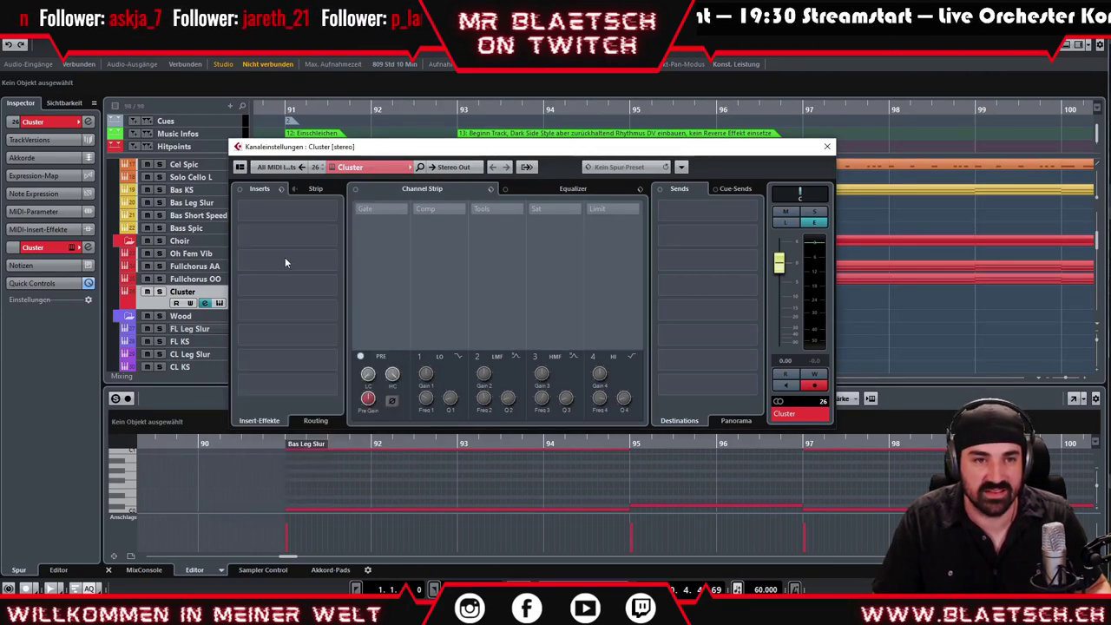
drag(272, 269, 425, 252)
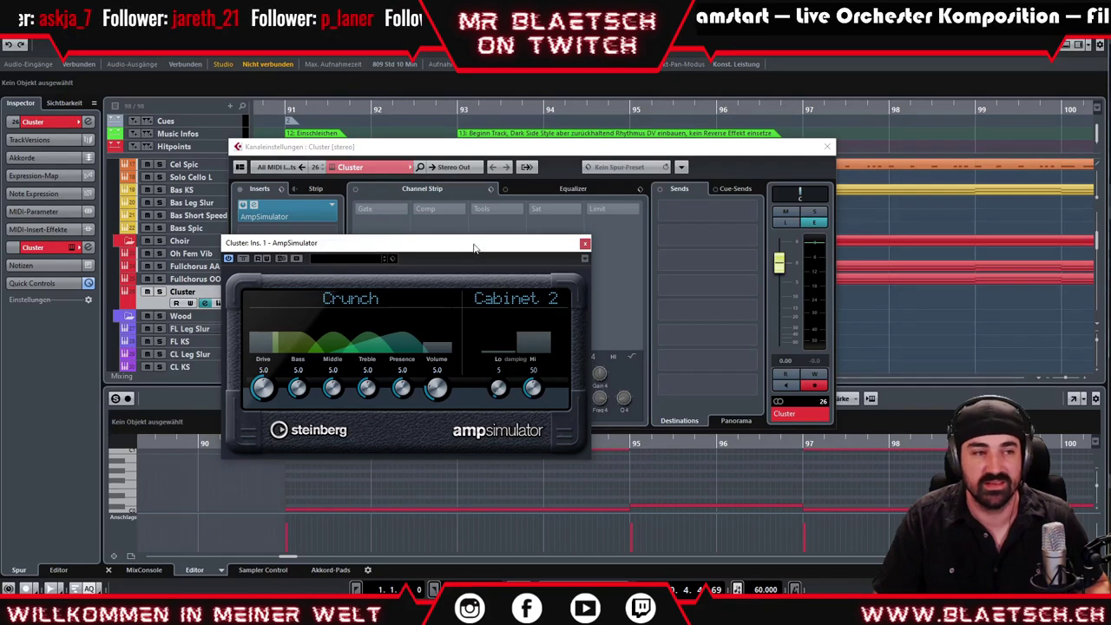
drag(474, 248, 487, 236)
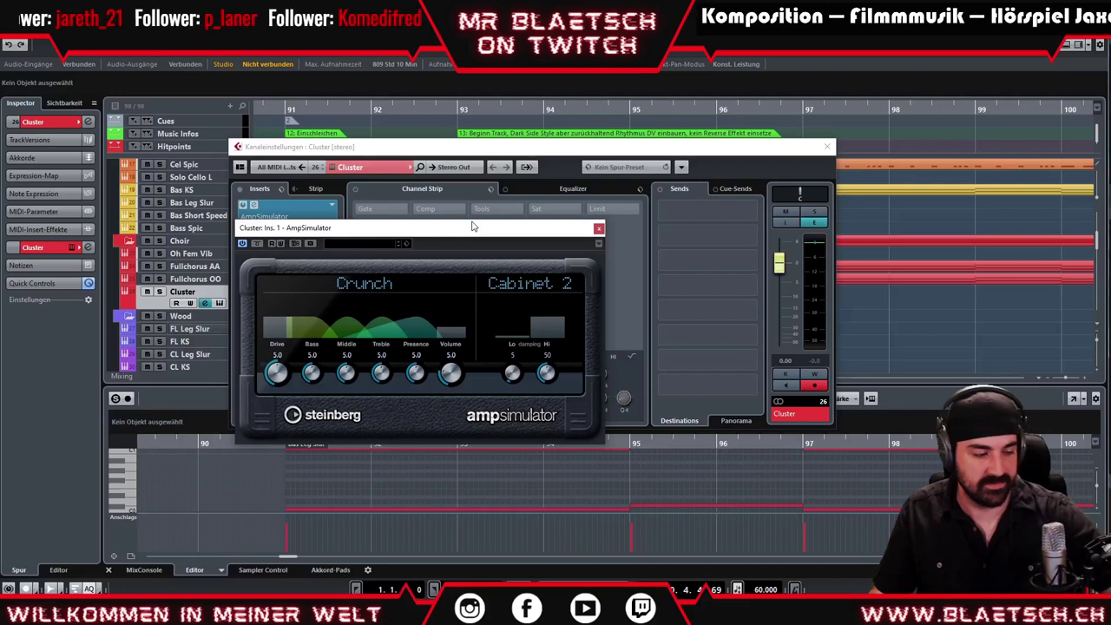
- Audition the AmpSimulator presets ACDC - Young, Addlipp FX and Bassamp California on the Cluster track
click(360, 244)
double_click(390, 331)
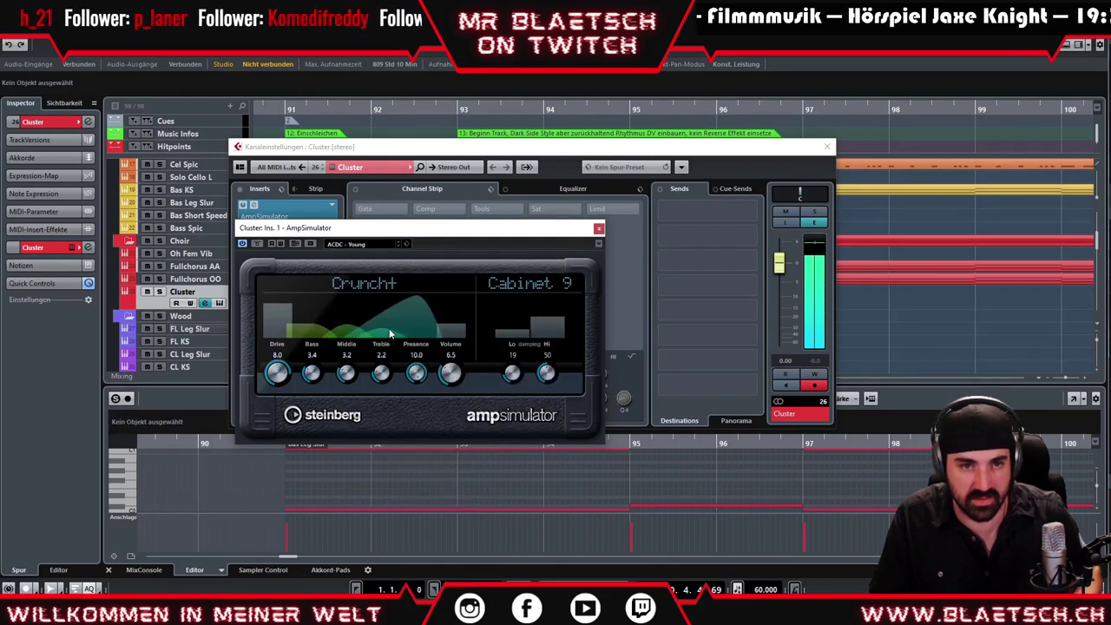
click(360, 246)
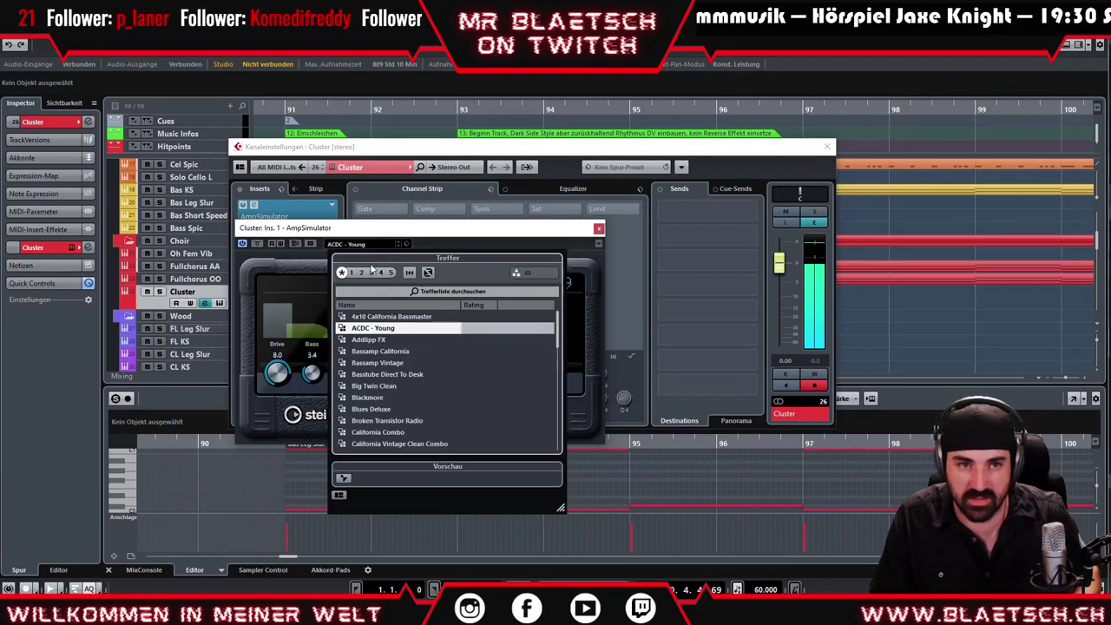
double_click(389, 339)
click(356, 244)
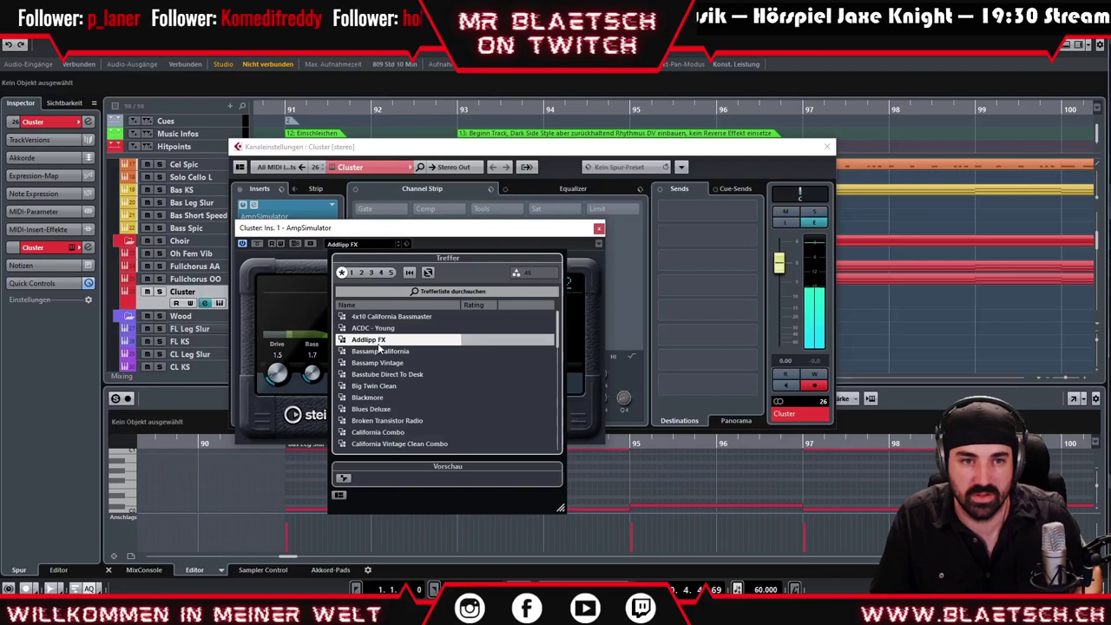
double_click(374, 343)
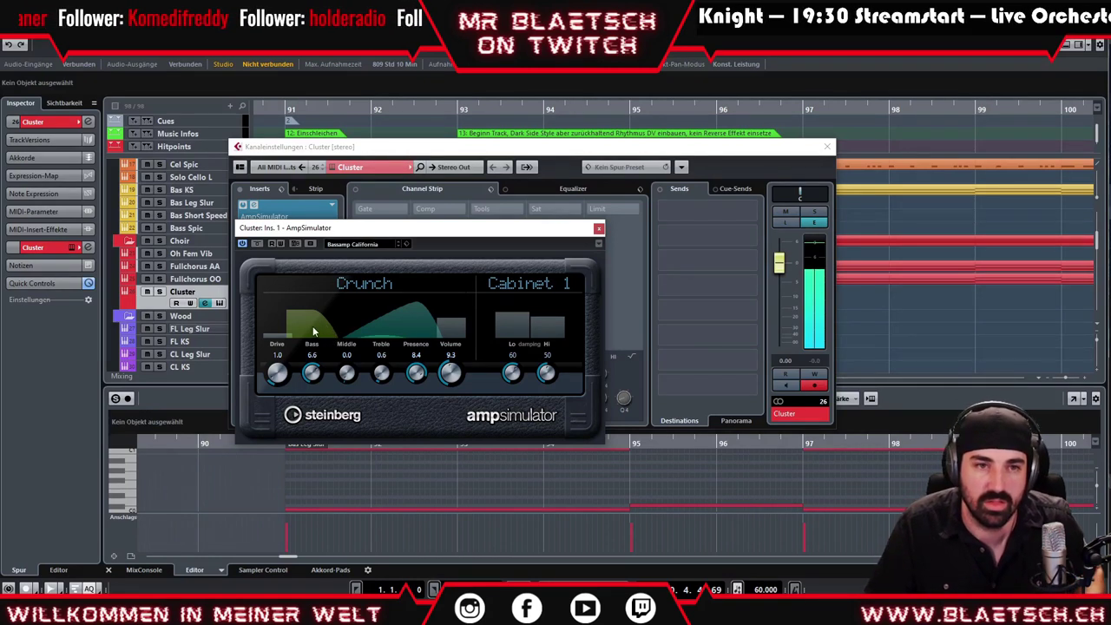
- Audition the AmpSimulator presets Bassamp Vintage, Basstube Direct To Desk and Big Twin Clean
click(373, 246)
click(378, 367)
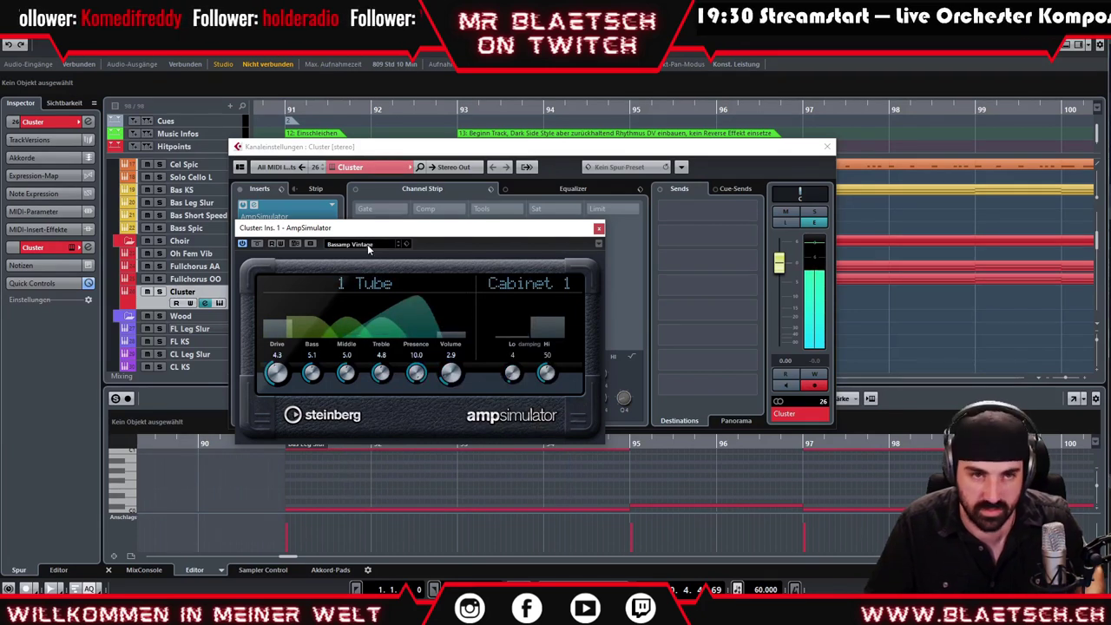
click(369, 246)
click(378, 382)
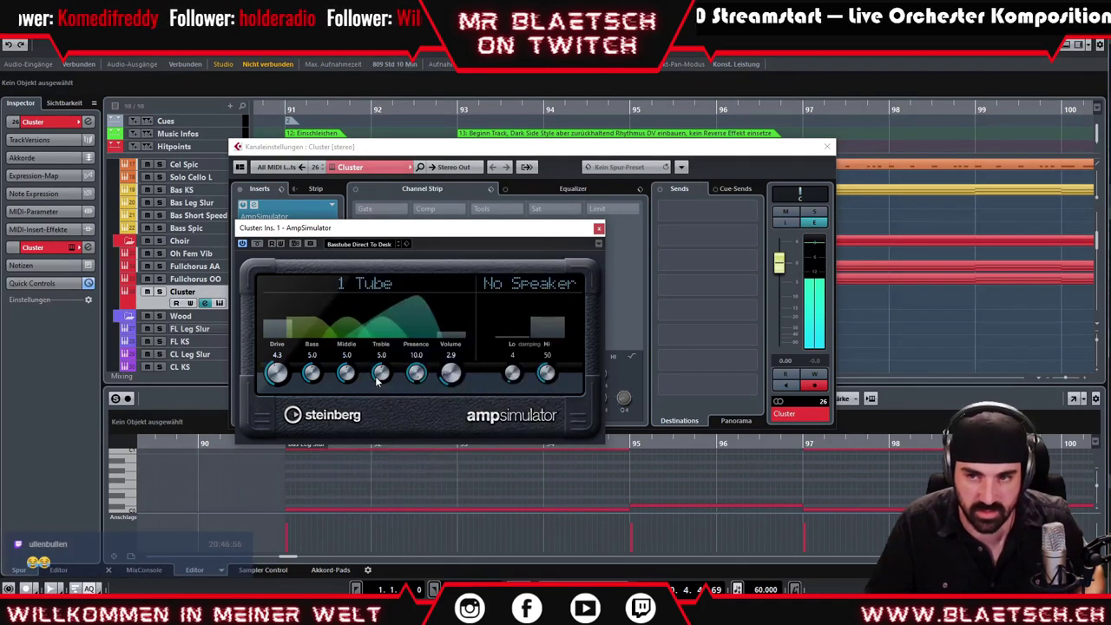
click(356, 244)
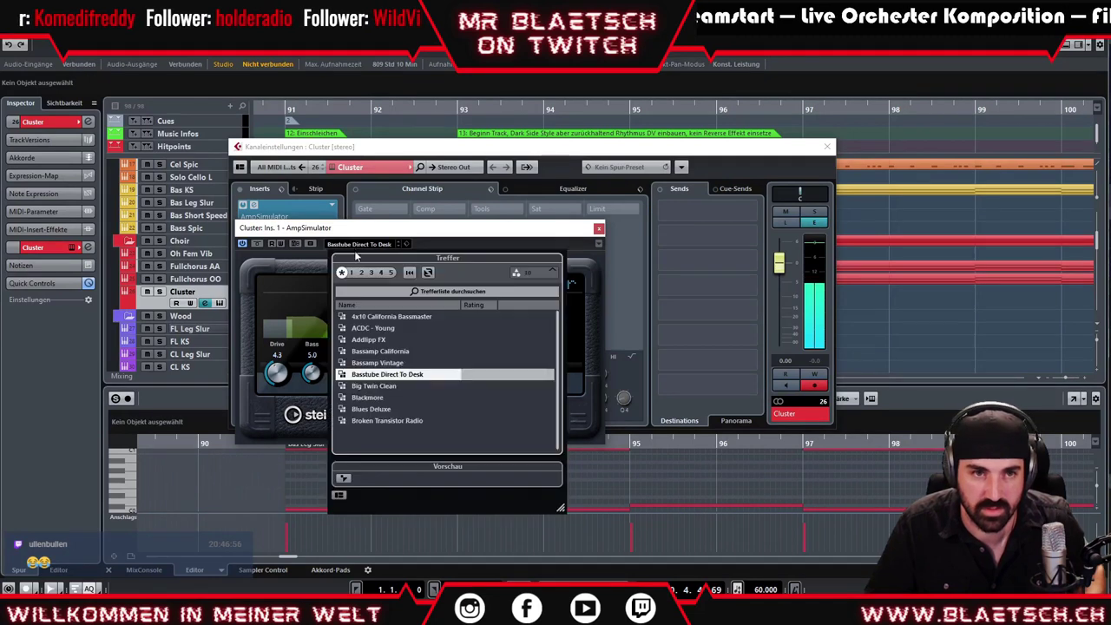
click(376, 390)
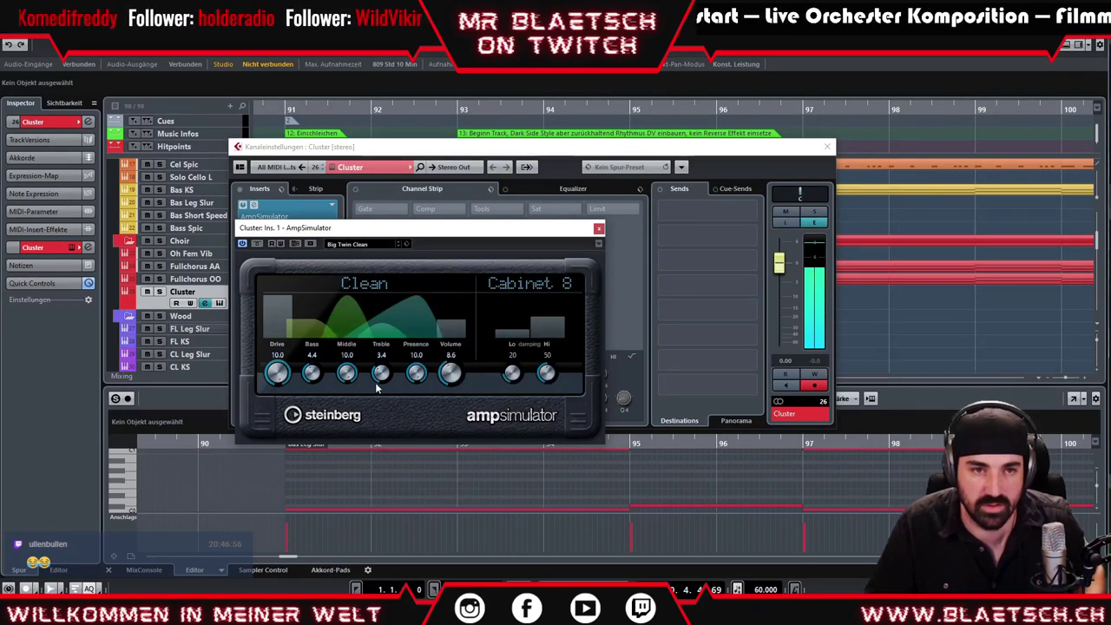
- Audition the AmpSimulator presets Blackmore, Blues Deluxe and Broken Transistor Radio
click(369, 246)
click(378, 396)
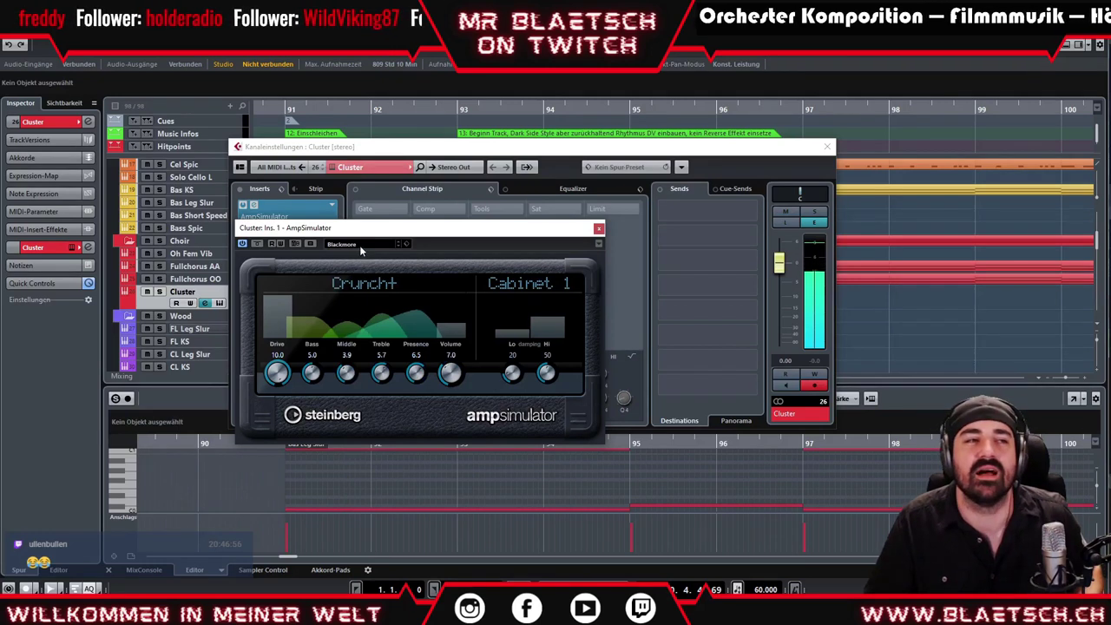
click(363, 246)
click(379, 408)
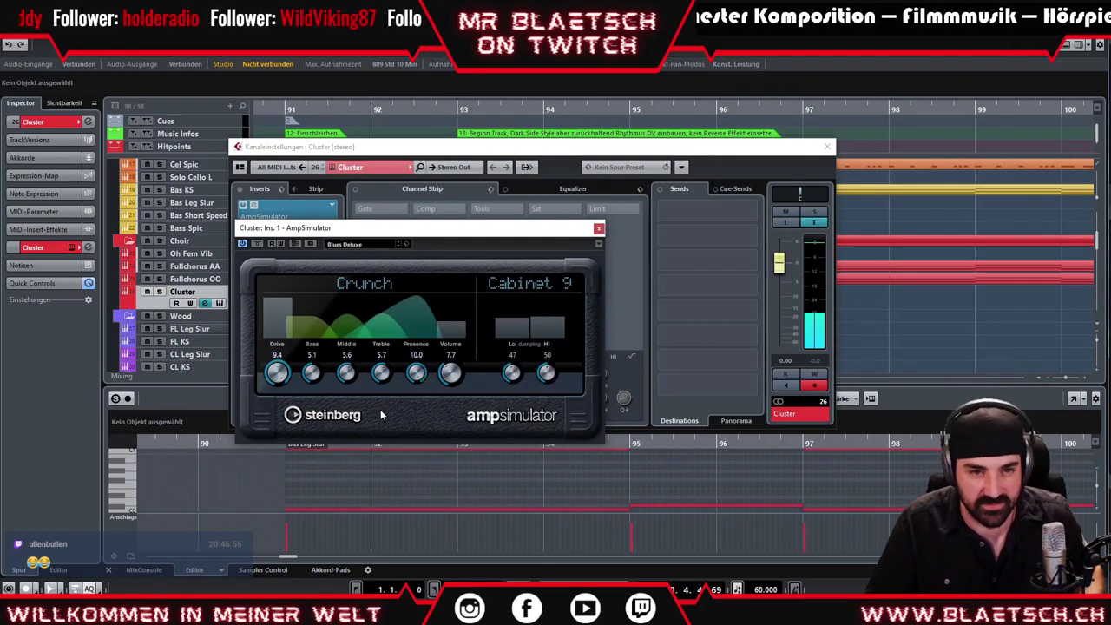
click(361, 247)
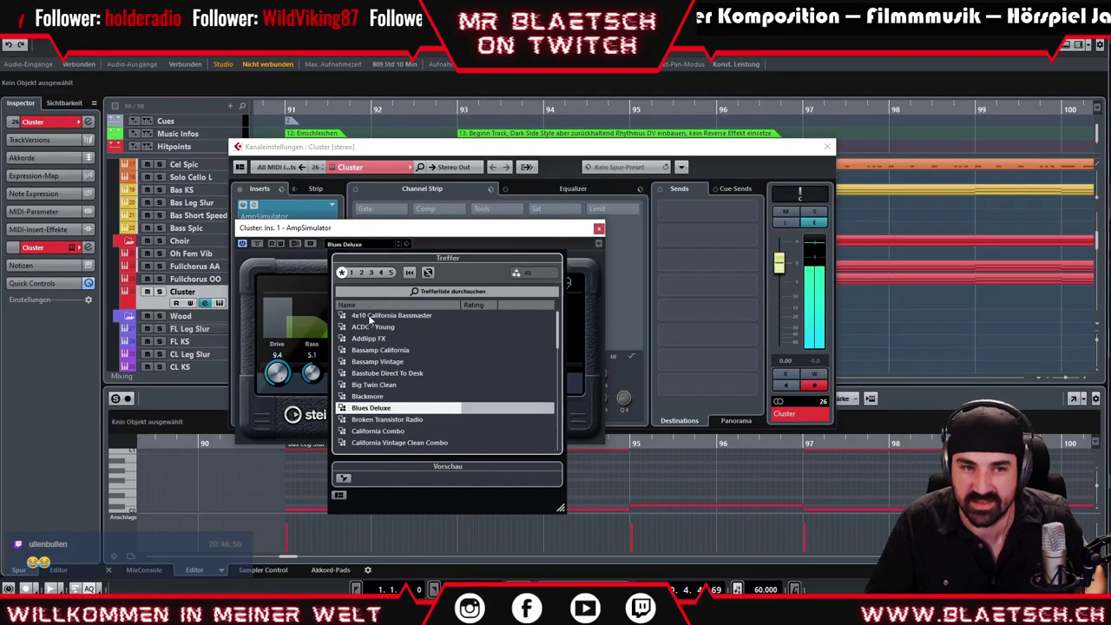
click(374, 419)
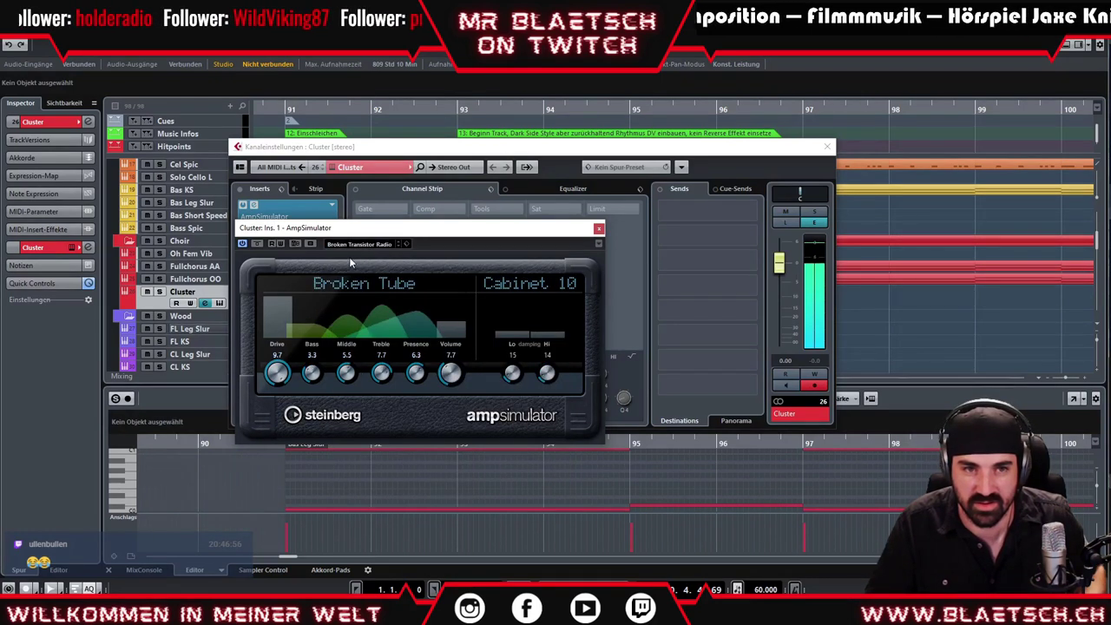
- Compare the Cluster sound with AmpSimulator switched on and off, and close the effect's window
click(243, 245)
click(242, 245)
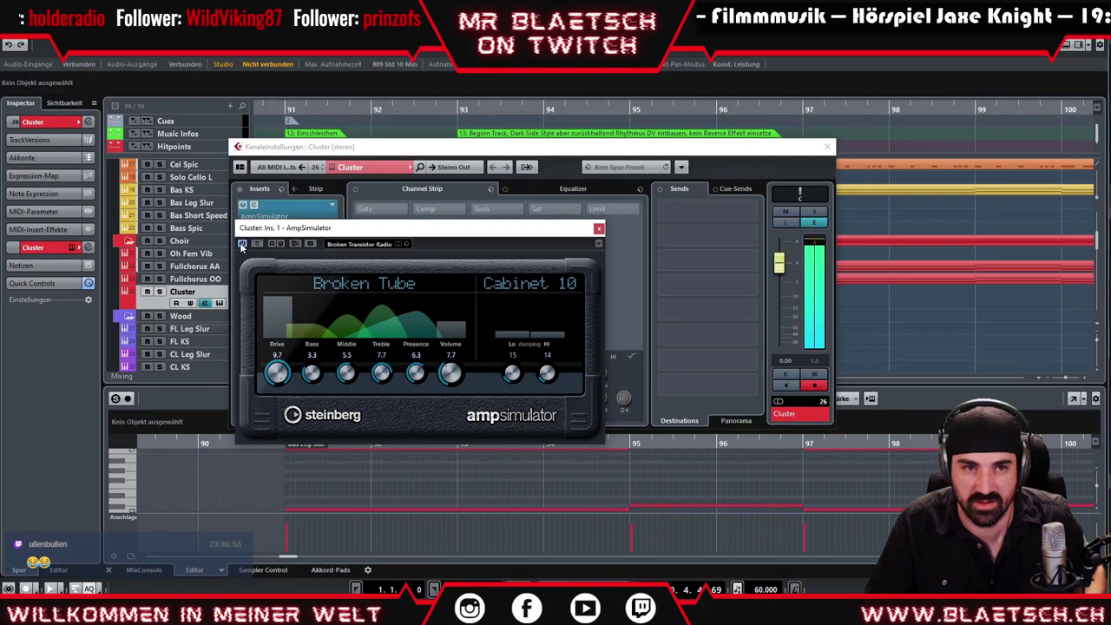
click(242, 244)
click(243, 244)
click(242, 244)
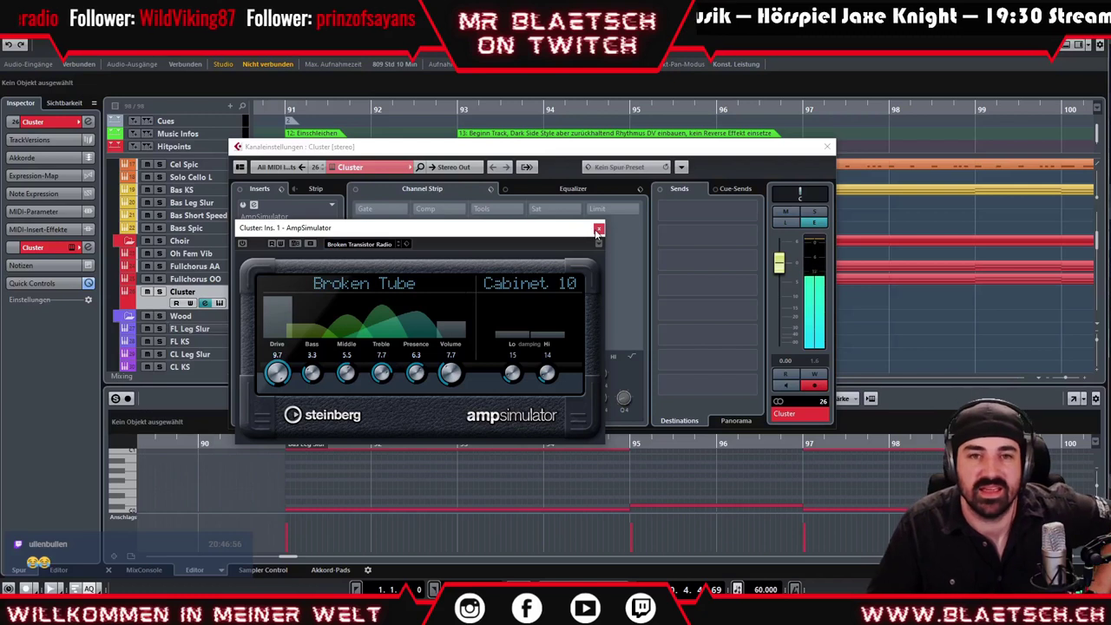
click(598, 229)
- Replace AmpSimulator with BitCrusher in the first insert slot and audition its presets, including 80s Atmo and LoFi
click(330, 215)
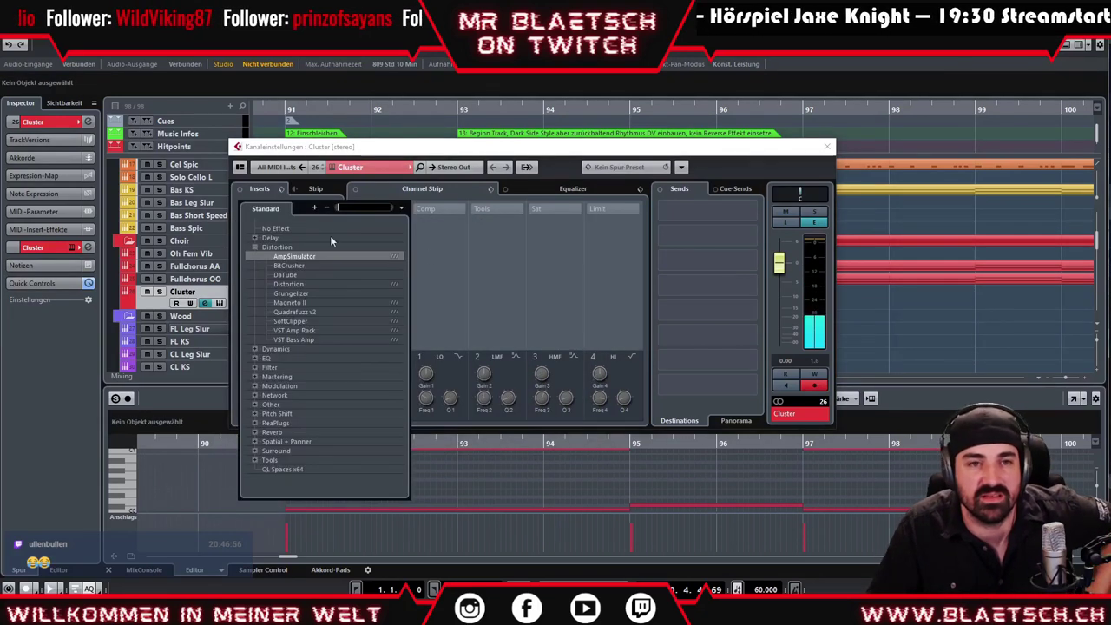
click(302, 265)
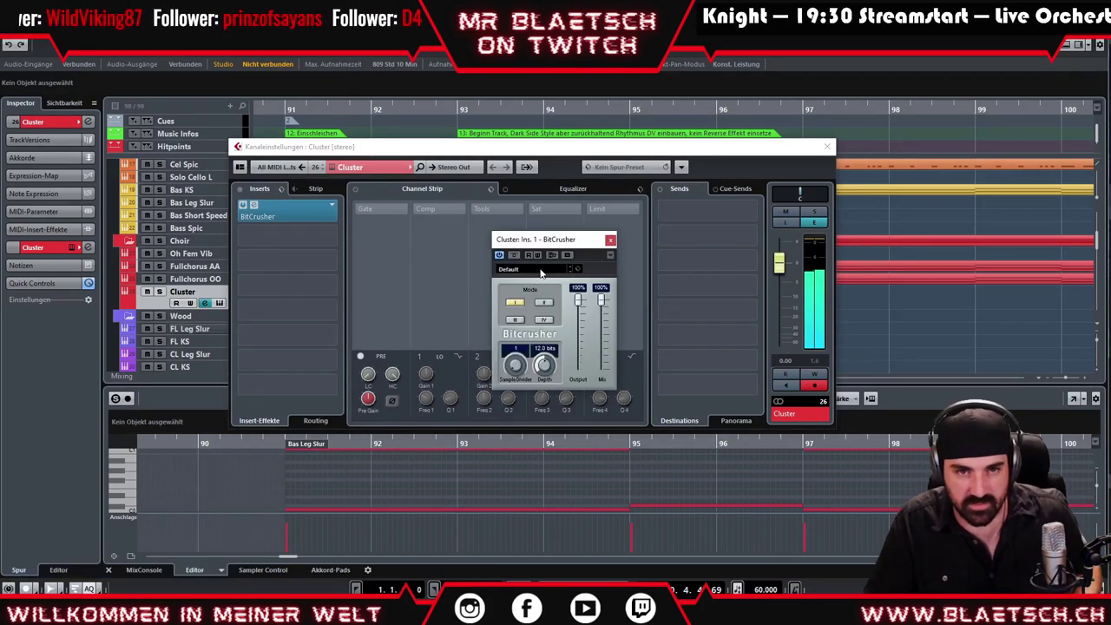
click(540, 270)
click(542, 293)
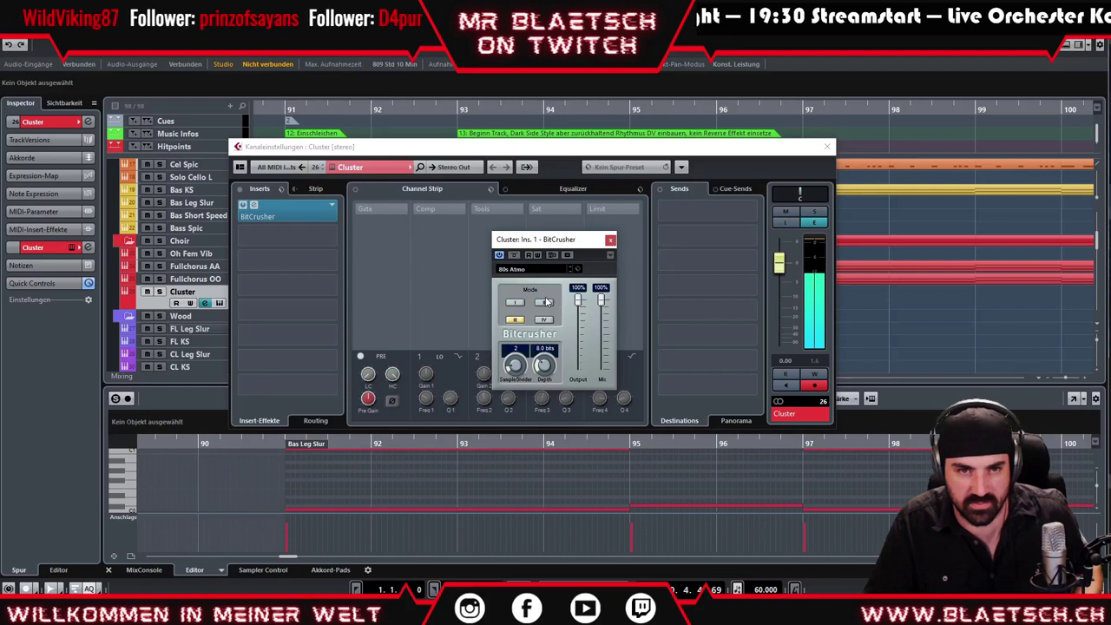
click(542, 270)
click(541, 306)
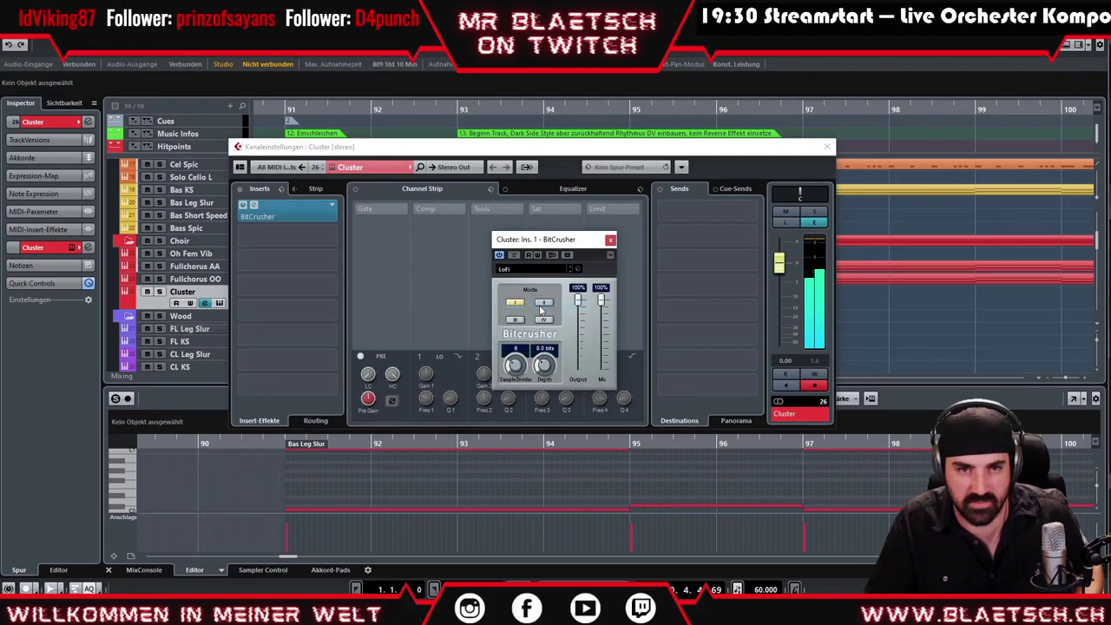
click(537, 271)
click(539, 320)
click(542, 271)
click(542, 320)
click(611, 240)
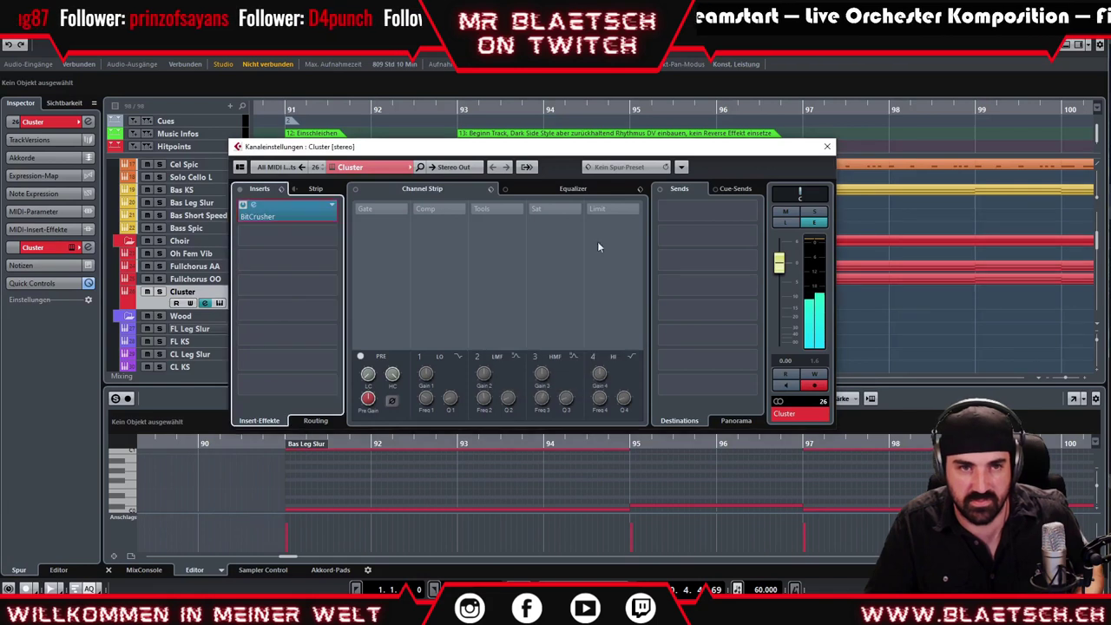
- Replace BitCrusher with DaTube in the first insert slot and audition the presets Medium Drive and Warm Distortion
click(331, 208)
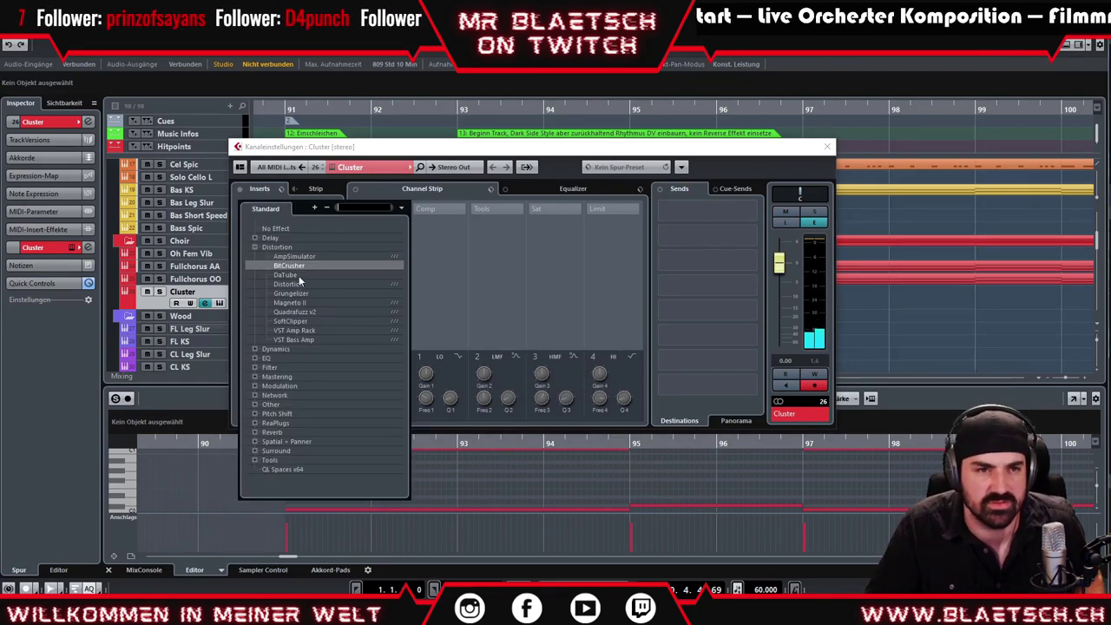
click(299, 275)
click(525, 336)
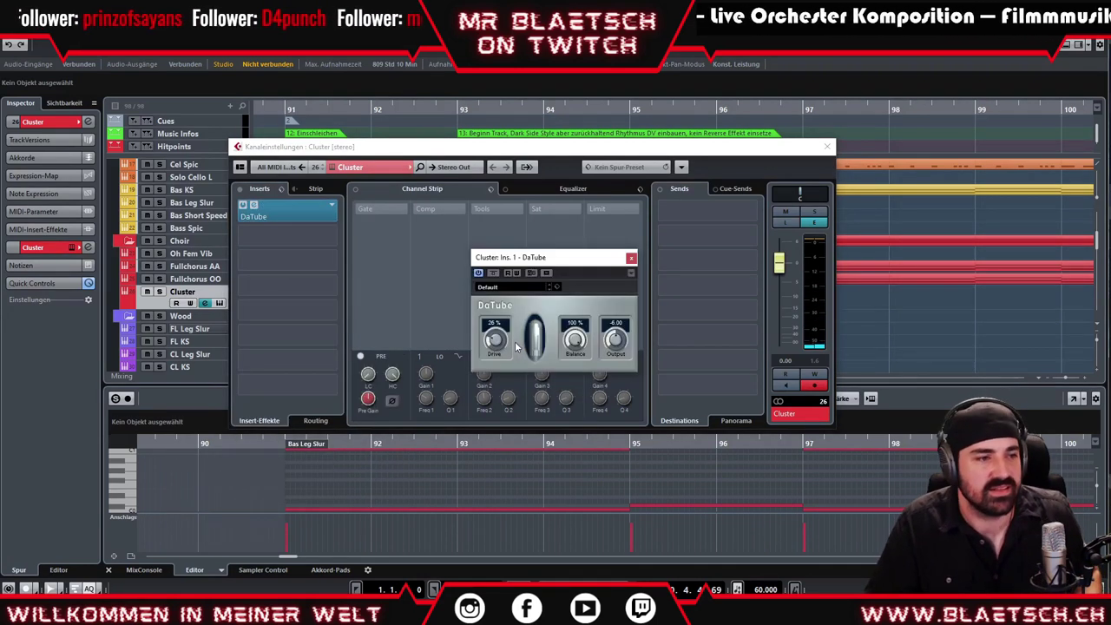
click(512, 289)
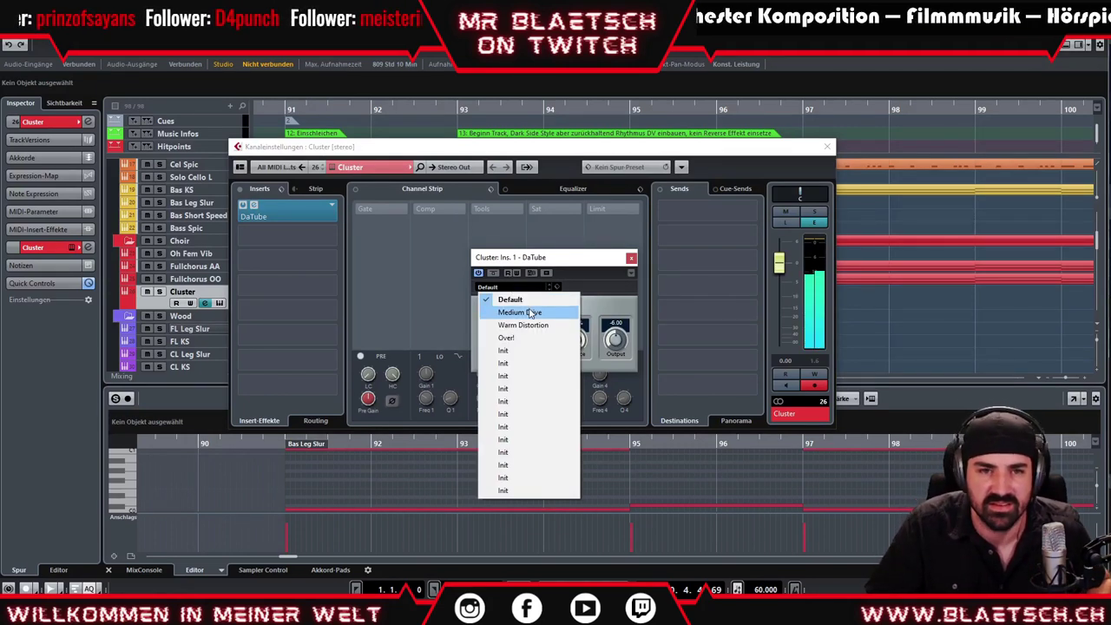
click(530, 312)
click(508, 288)
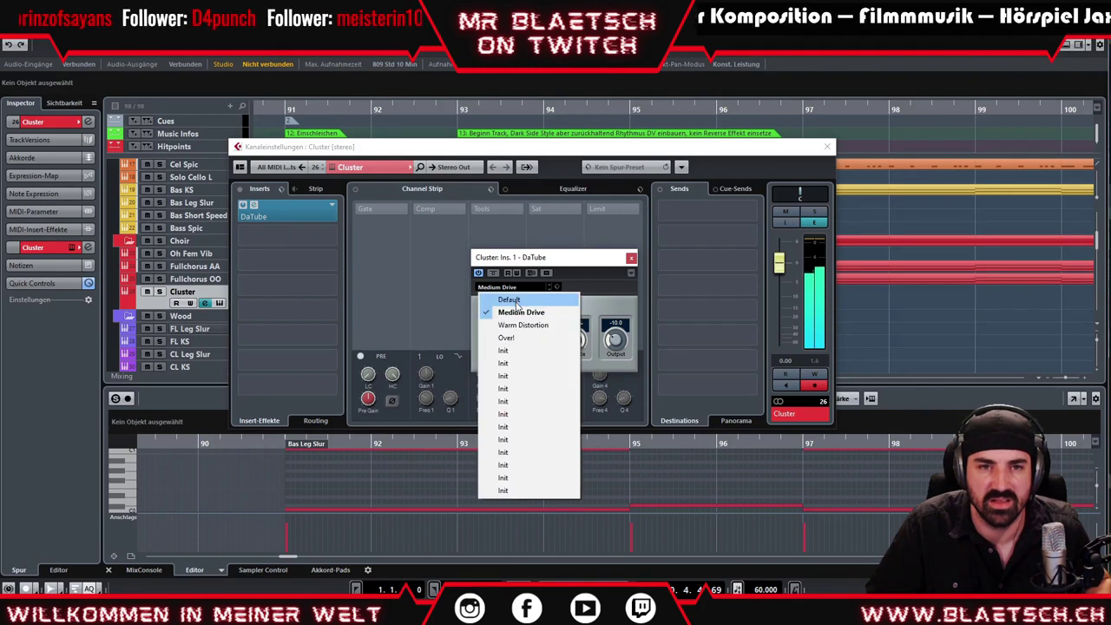
click(521, 325)
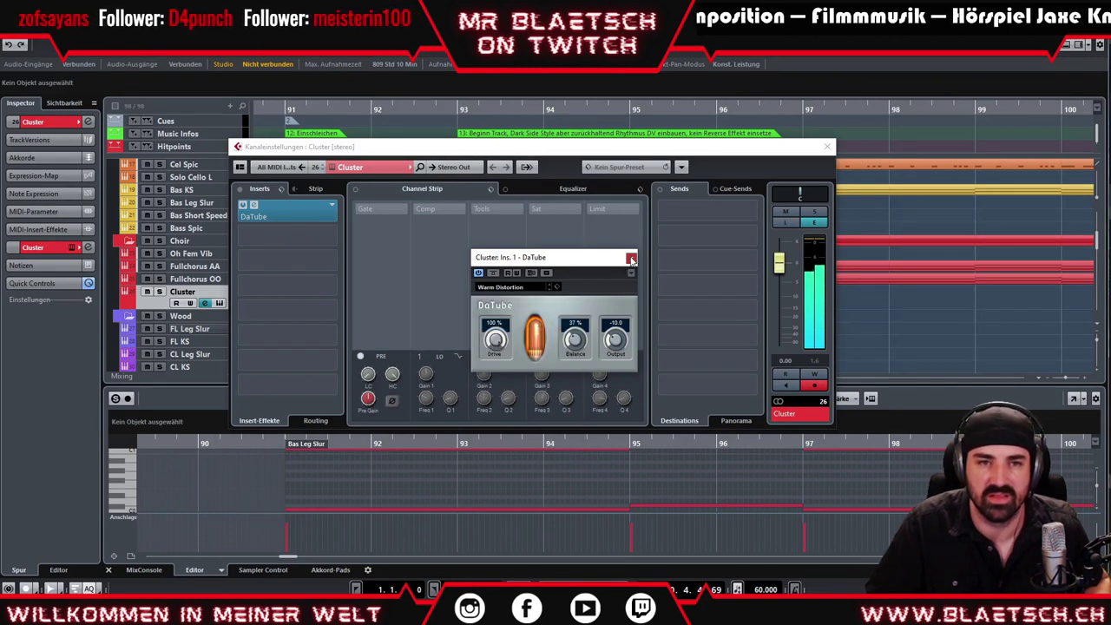
- Replace DaTube with Distortion in the first insert slot, discard the DaTube changes, and load the preset 90s Old School Techno
click(287, 215)
click(335, 212)
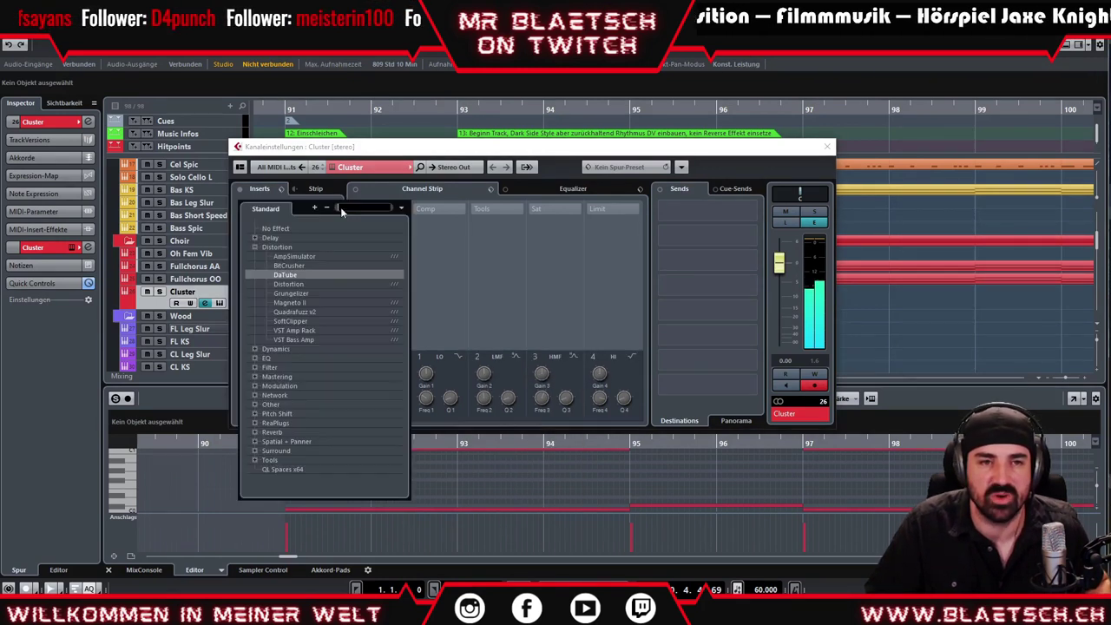
click(287, 286)
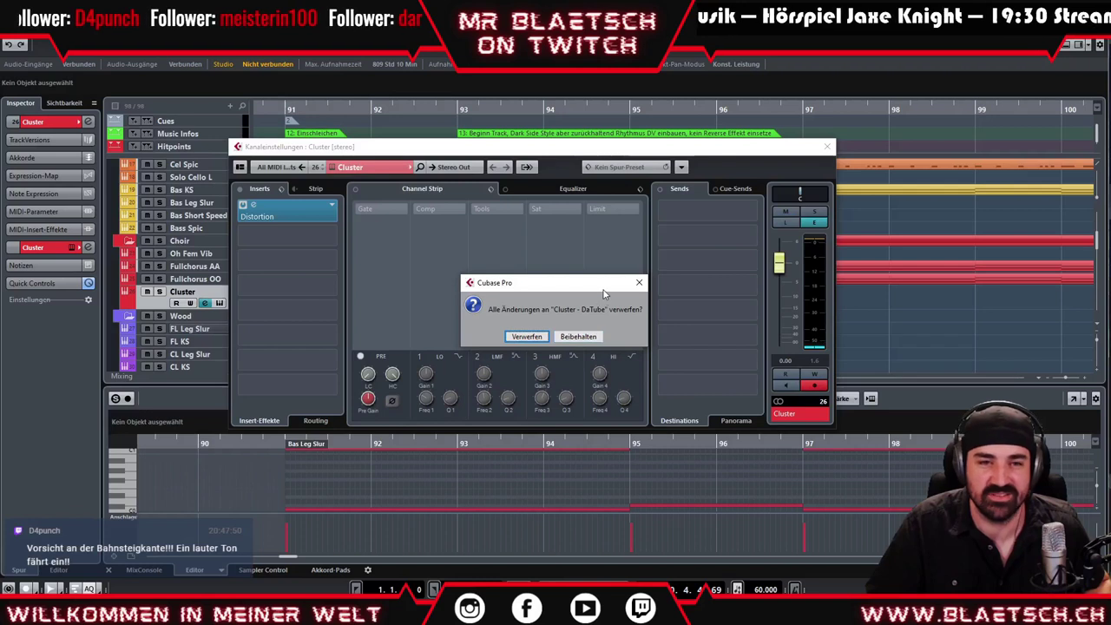
click(527, 337)
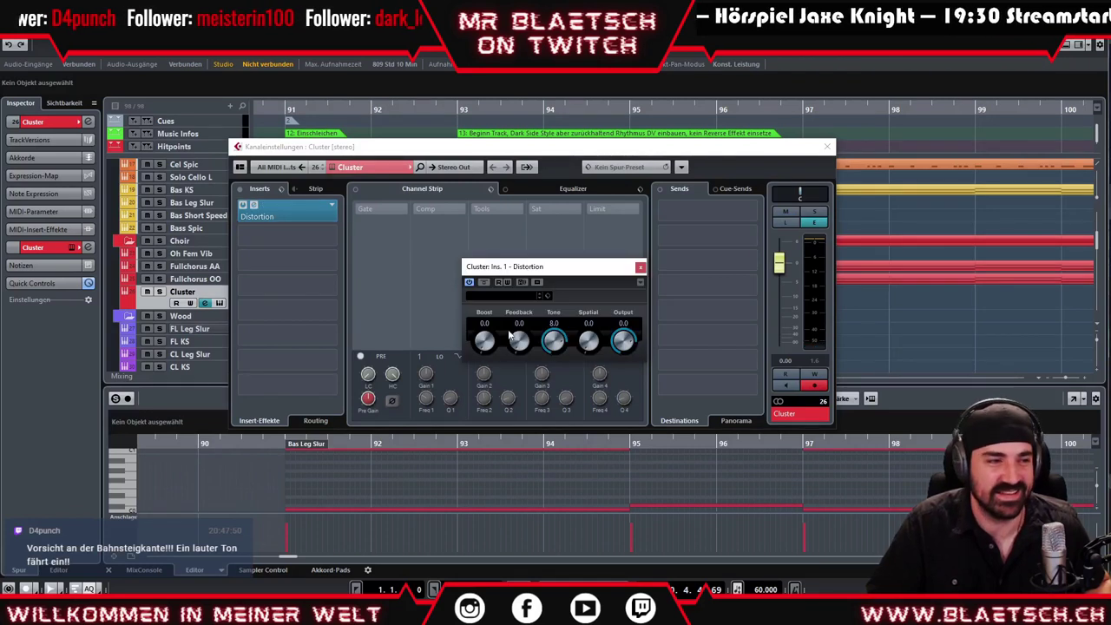
click(518, 295)
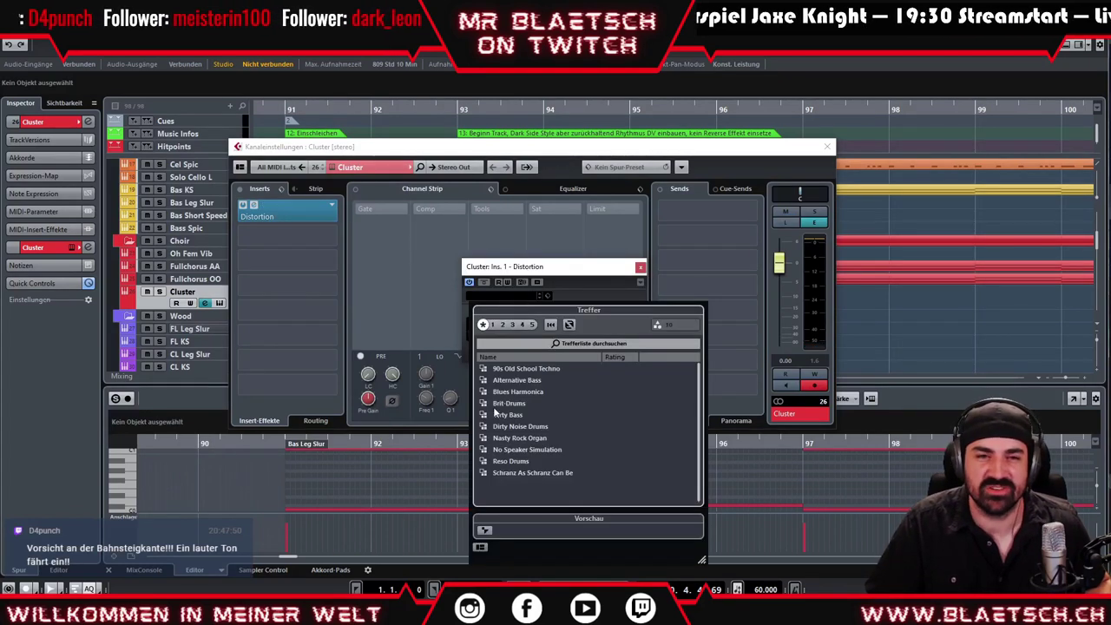
double_click(550, 369)
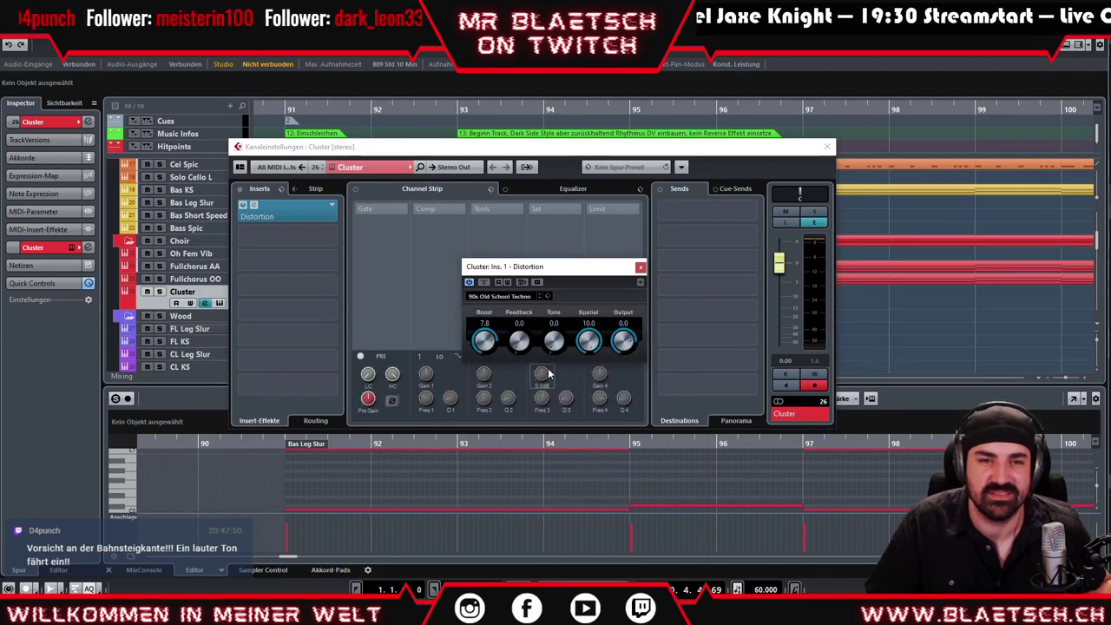
- Audition the Distortion presets Alternative Bass and Blues Harmonica, and close the effect's window
click(511, 297)
double_click(513, 381)
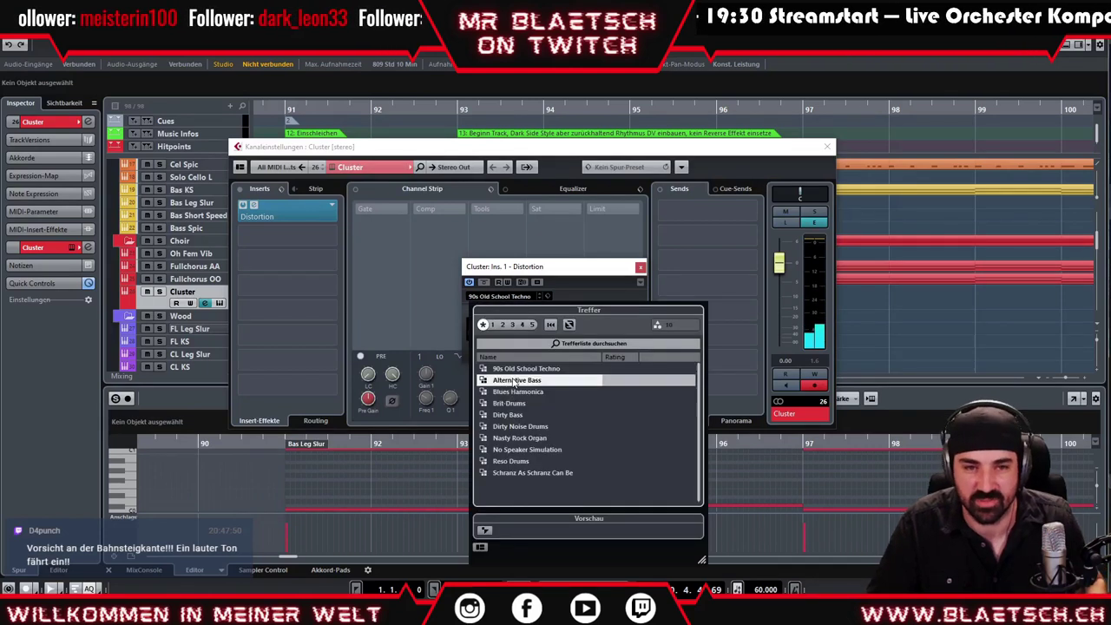
click(497, 298)
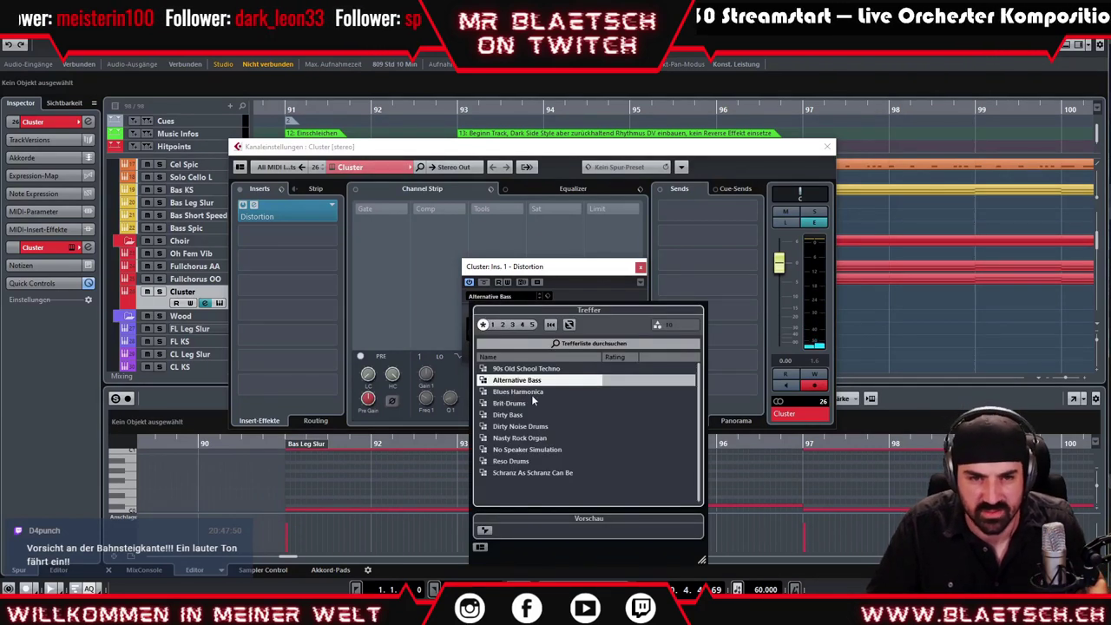
double_click(529, 392)
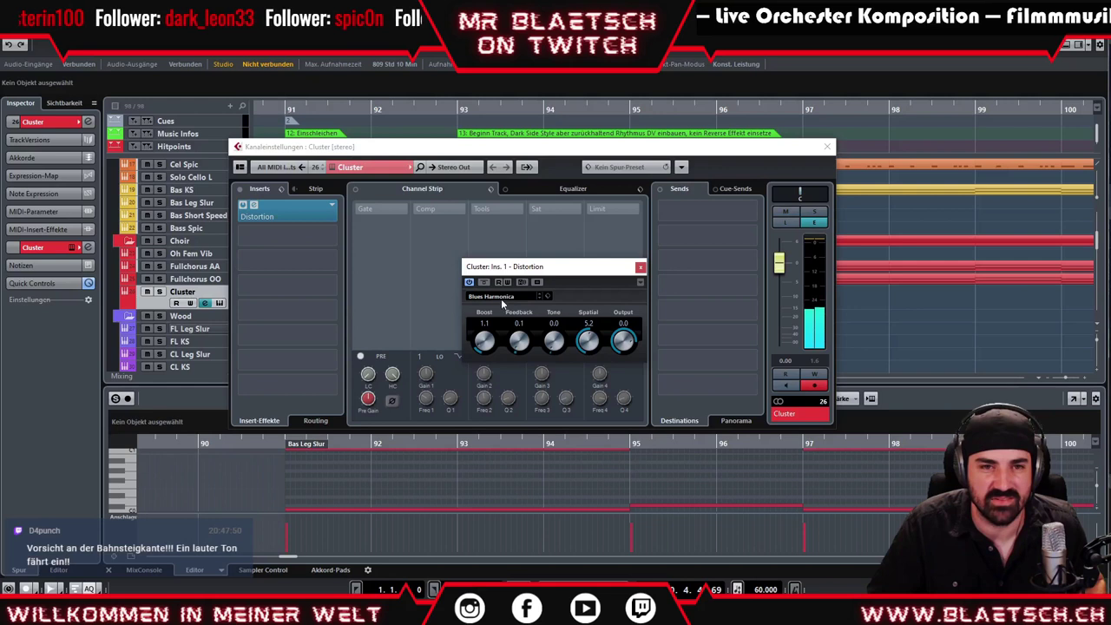
click(640, 267)
- Remove the Distortion effect from the first insert slot, discarding its changes, and close the Cluster channel settings
click(335, 216)
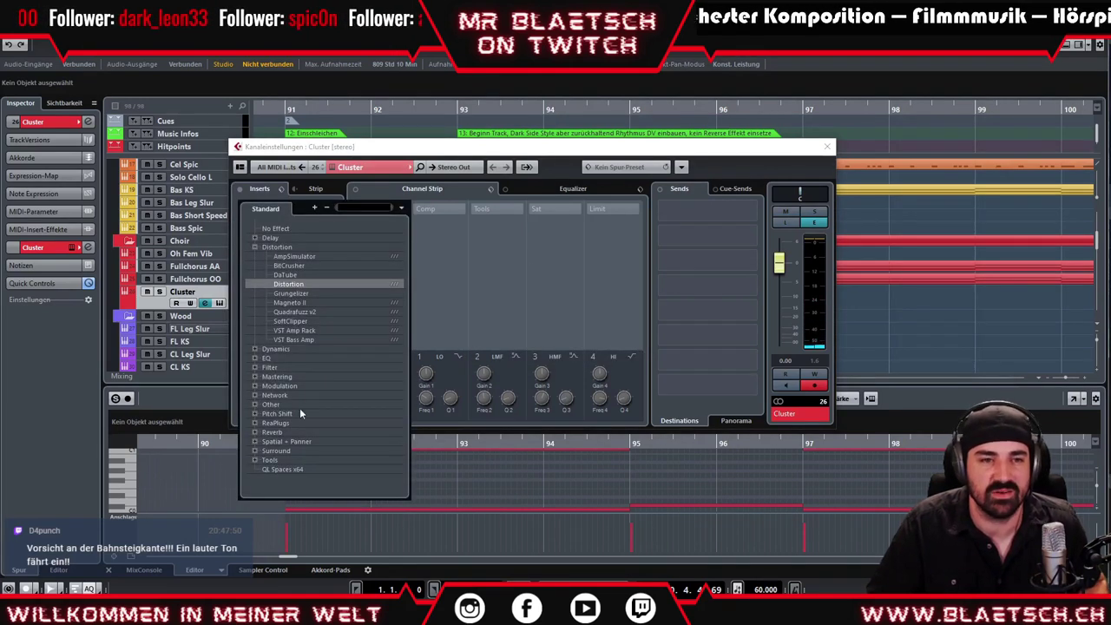
click(326, 279)
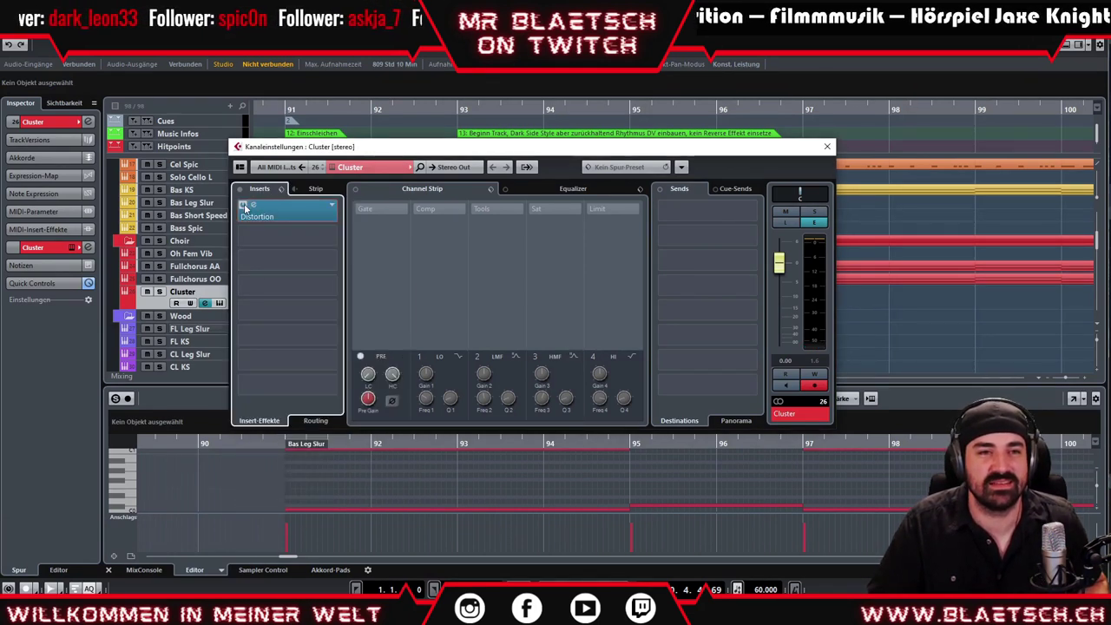
click(333, 207)
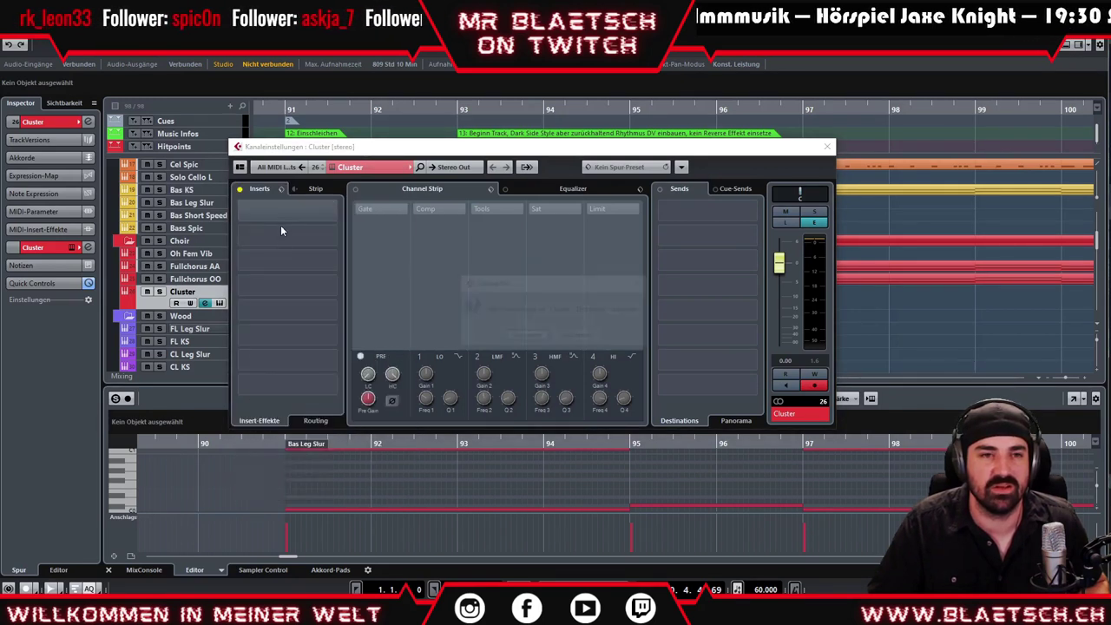
click(276, 228)
click(508, 337)
click(827, 147)
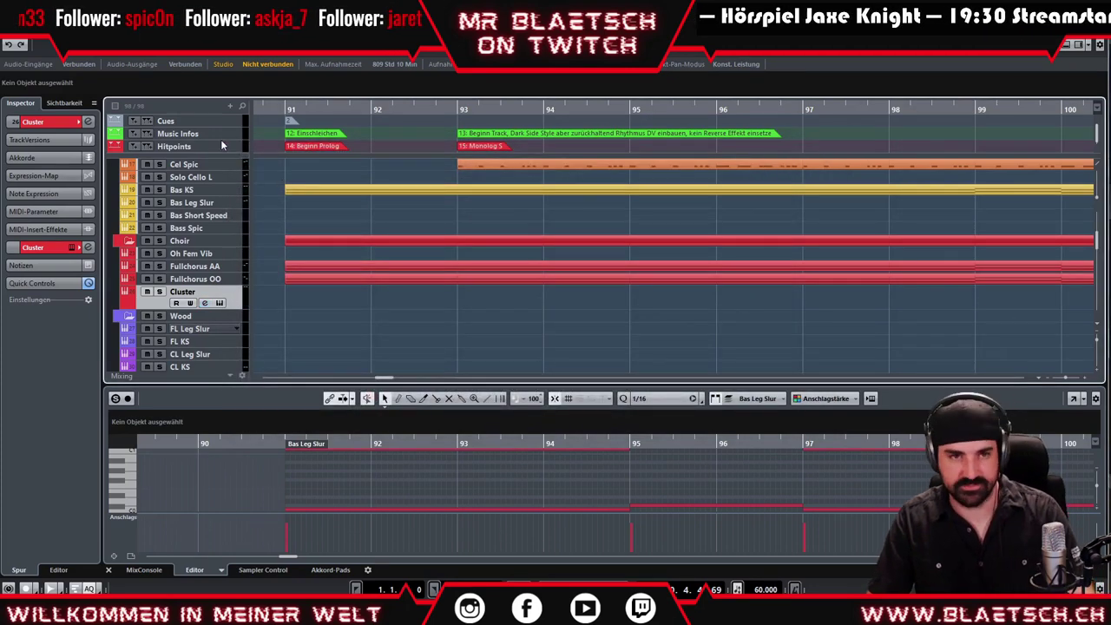
- Play the arrangement around bars 90 to 93 to hear Cluster without insert effects
key(space)
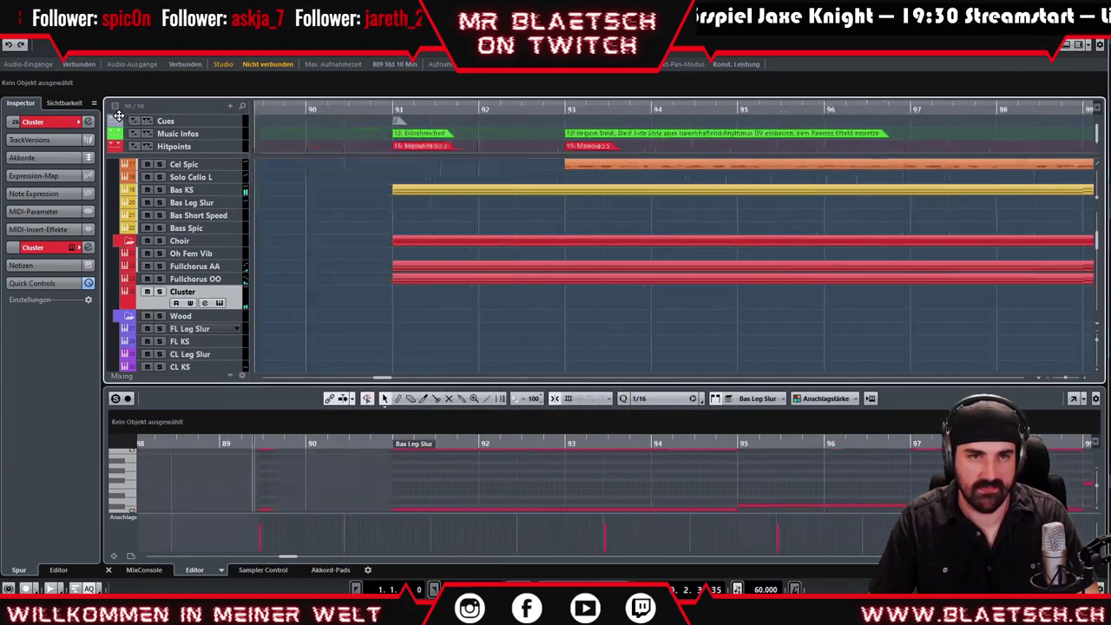
click(703, 111)
key(space)
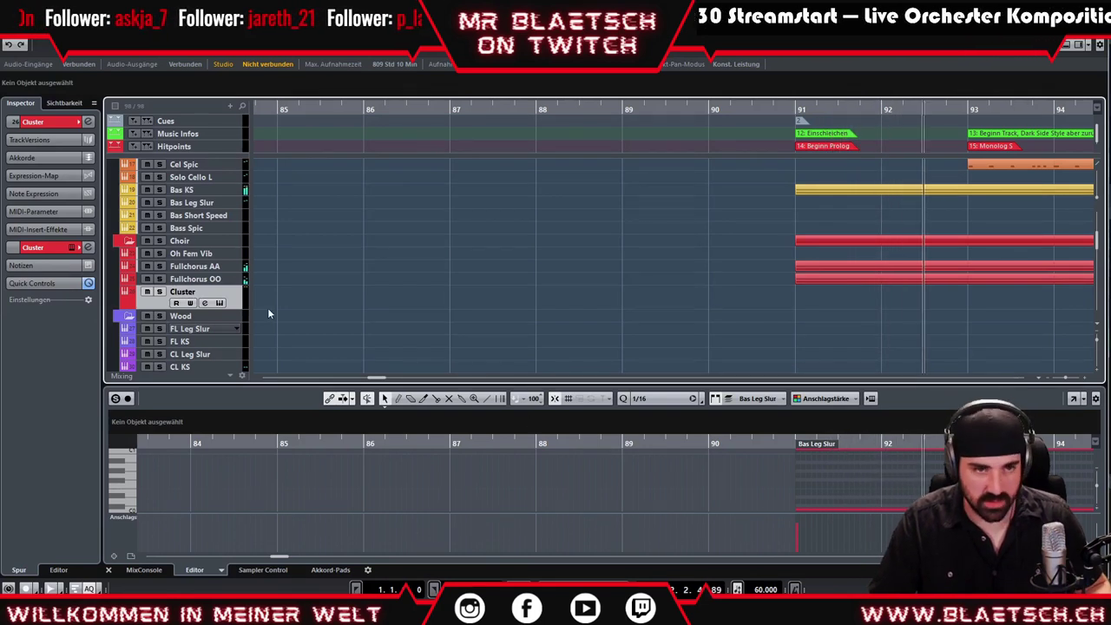
- Show the volume automation lane beneath the Cluster track and increase the lane's height
click(126, 306)
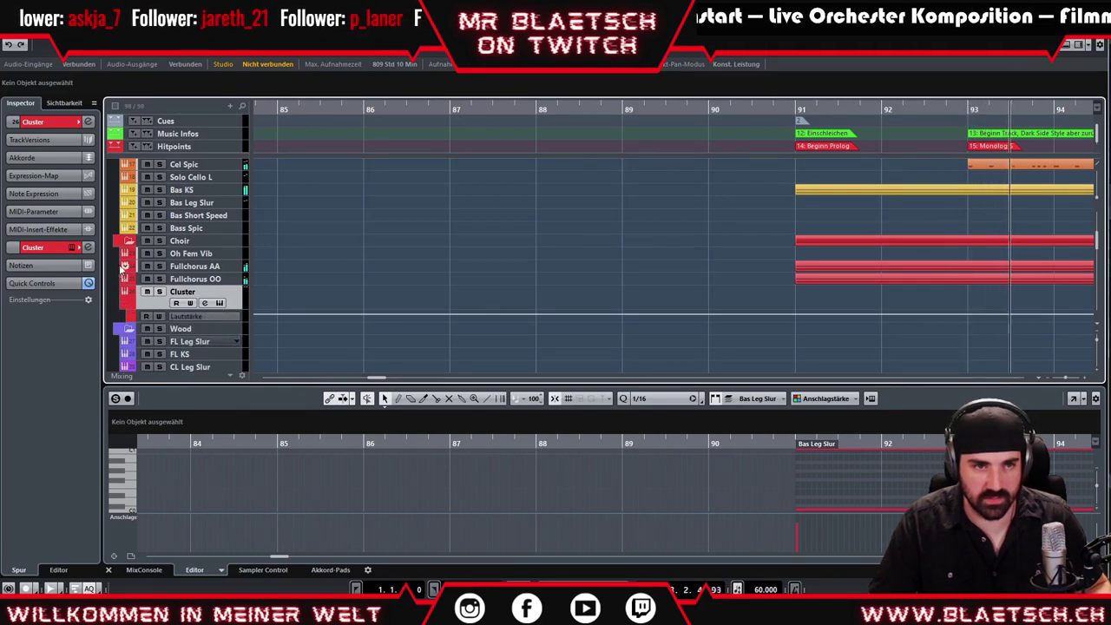
scroll(526, 241, up, 4)
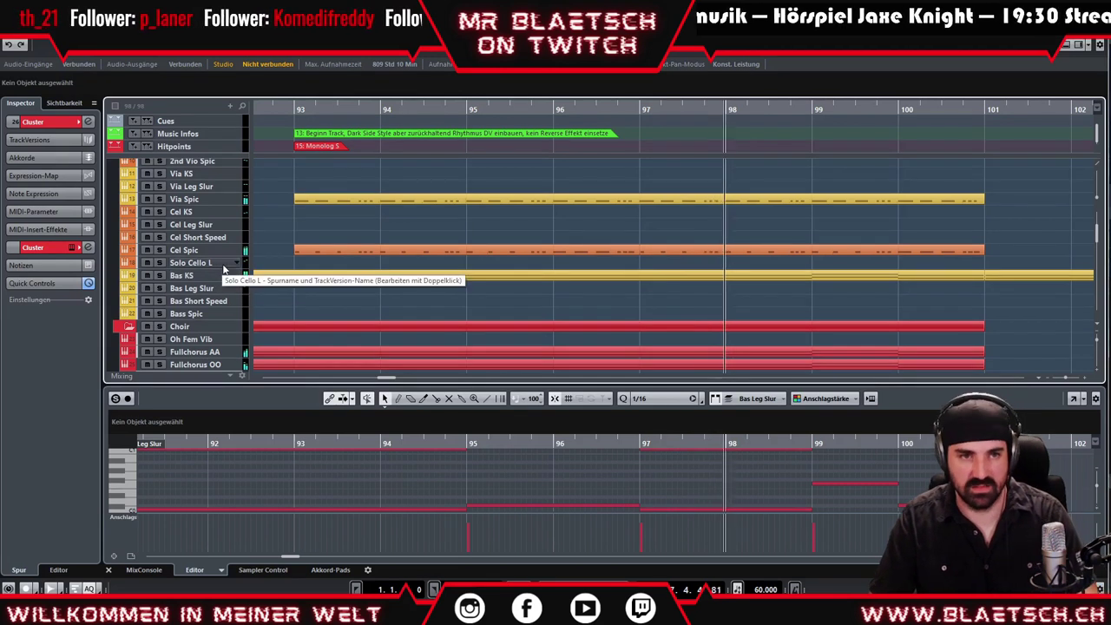
scroll(218, 311, down, 2)
scroll(218, 311, down, 2)
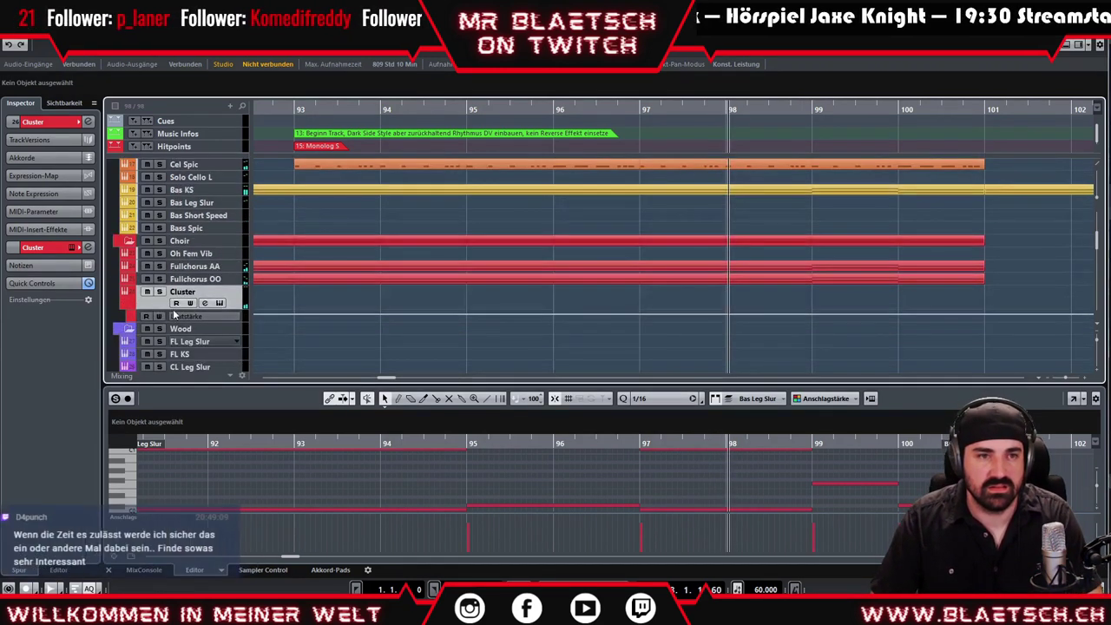
click(126, 303)
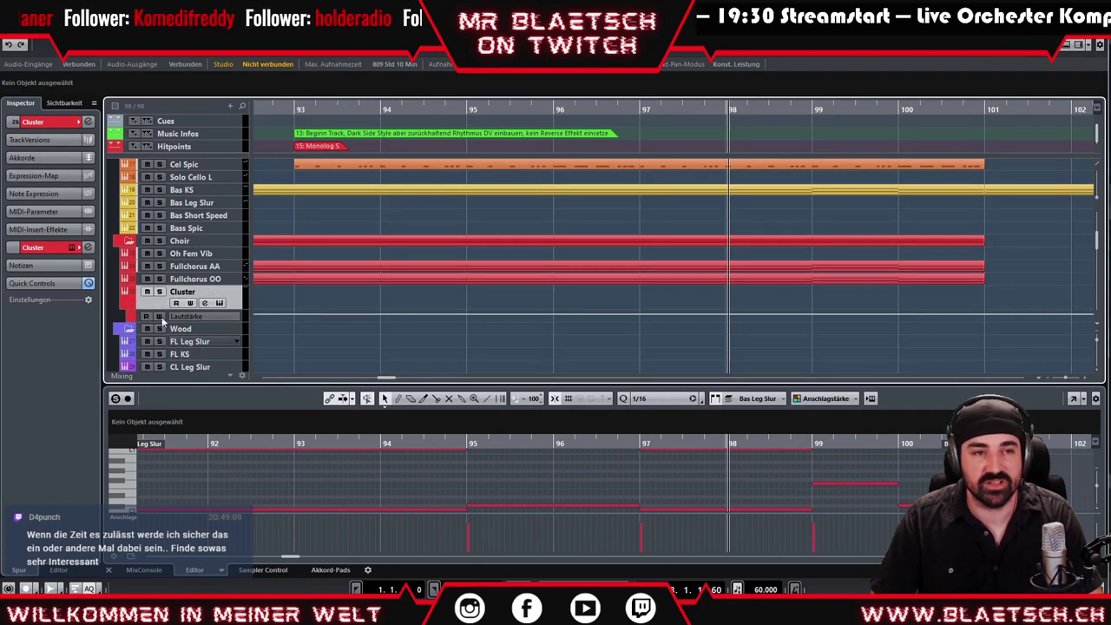
drag(238, 322, 238, 356)
- Add two volume automation points for Cluster, one shortly before bar 91 and one lowered to -12.0 at bar 91
scroll(304, 260, left, 3)
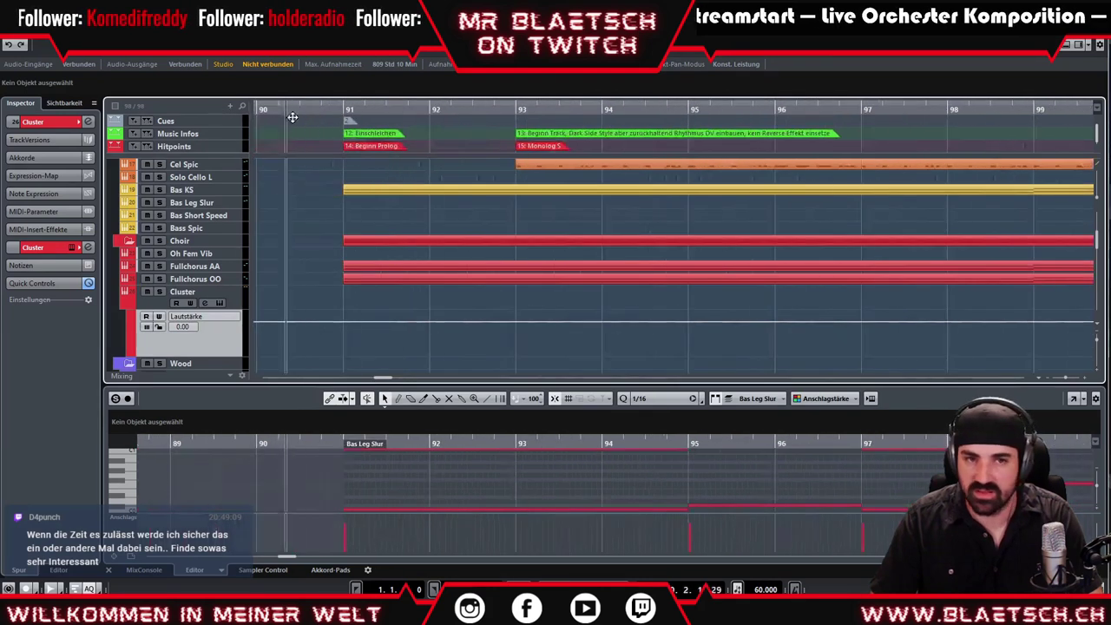
click(322, 320)
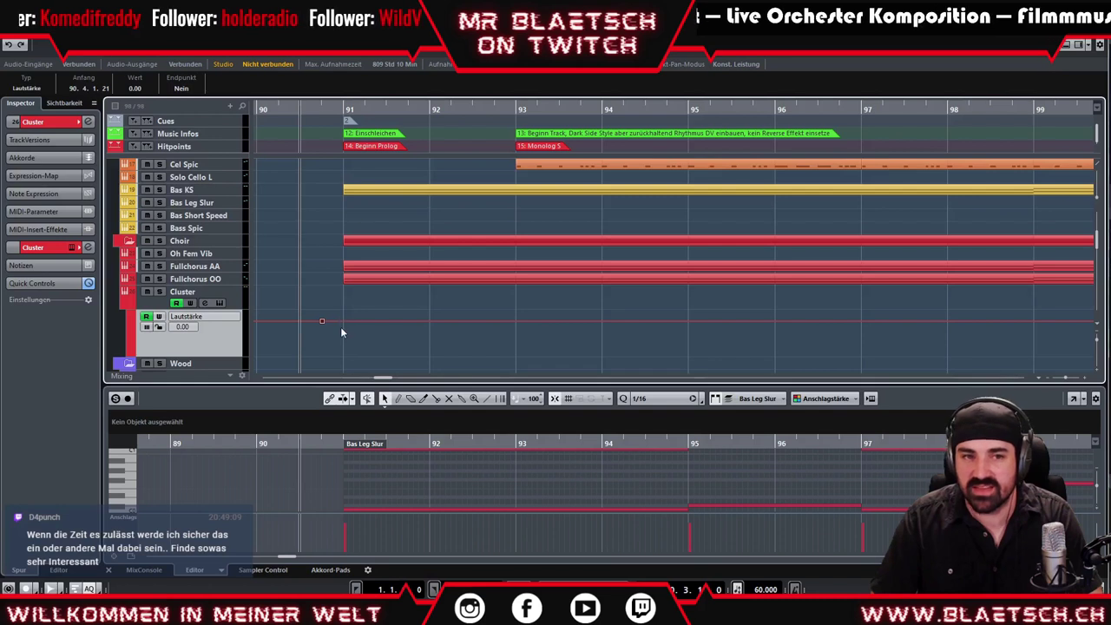
drag(343, 323, 343, 335)
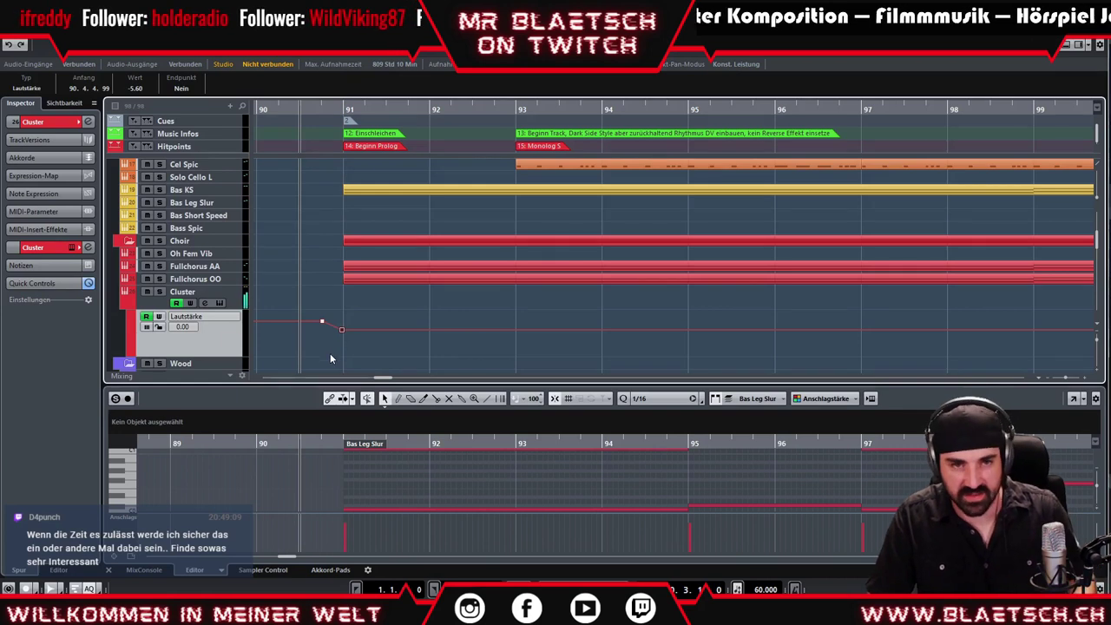
click(486, 114)
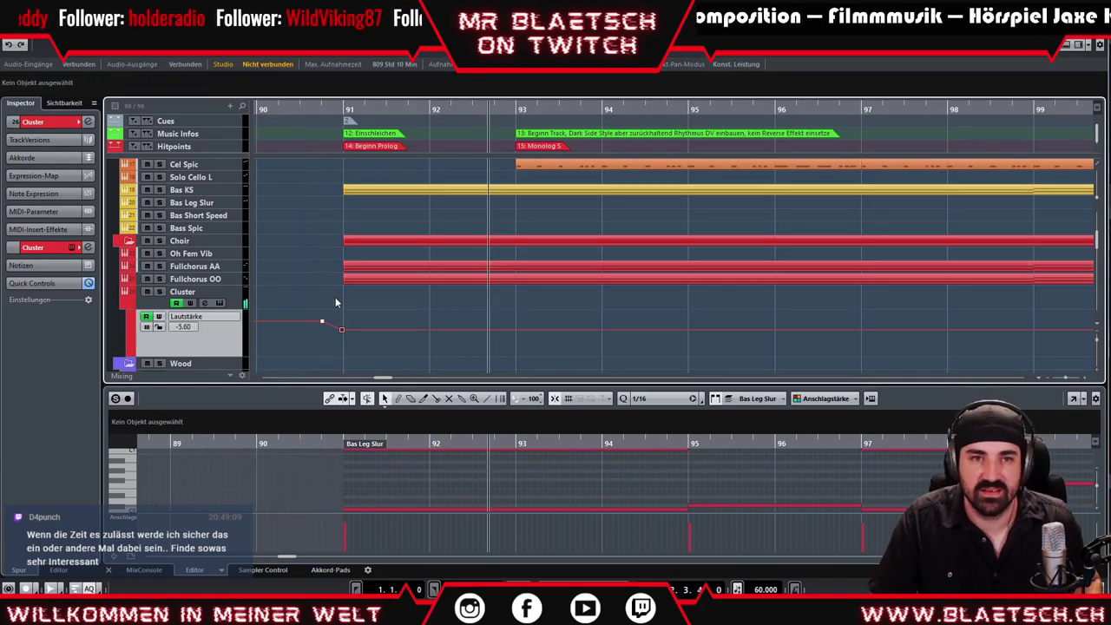
drag(343, 333, 343, 338)
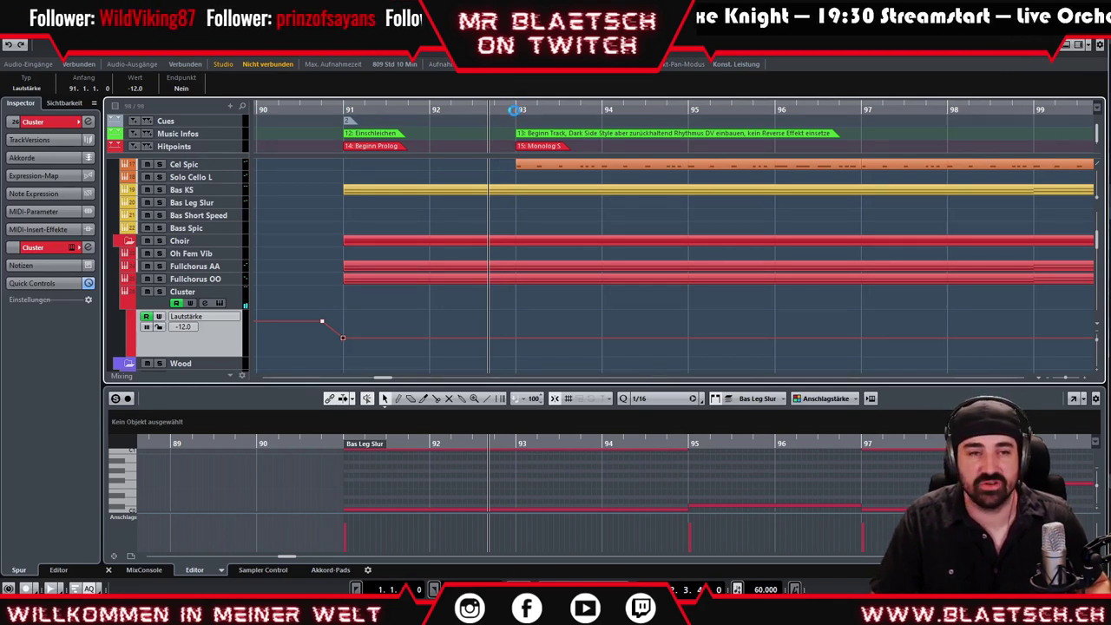
- Play from bar 93 and adjust the Cluster volume point at bar 91, trying -16.6 and settling on -4.19
click(515, 110)
scroll(546, 260, down, 1)
scroll(546, 260, up, 1)
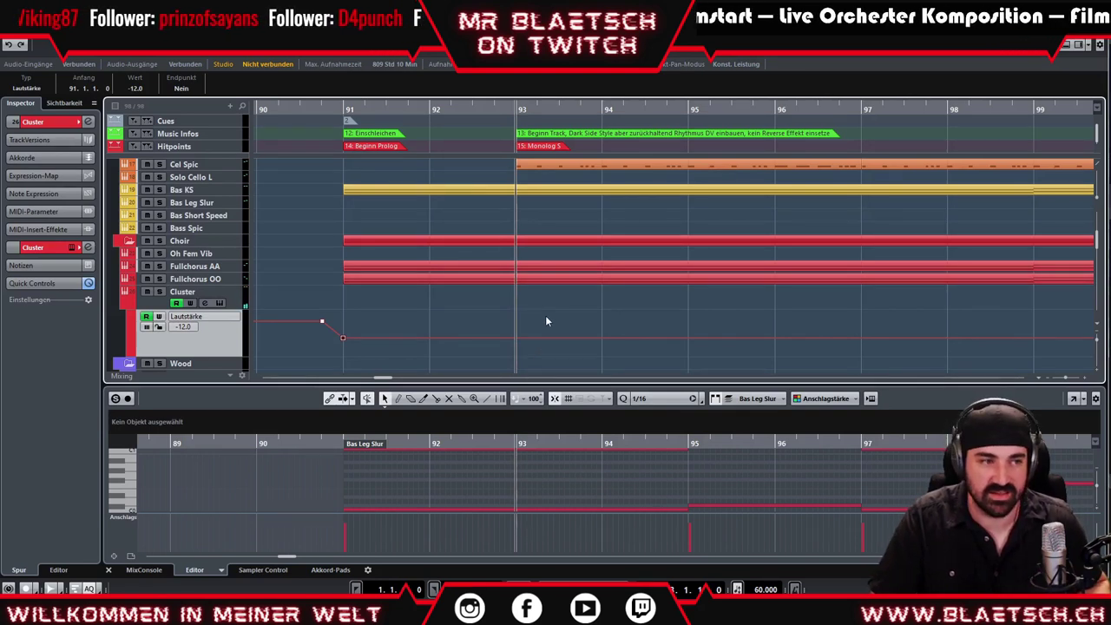
key(space)
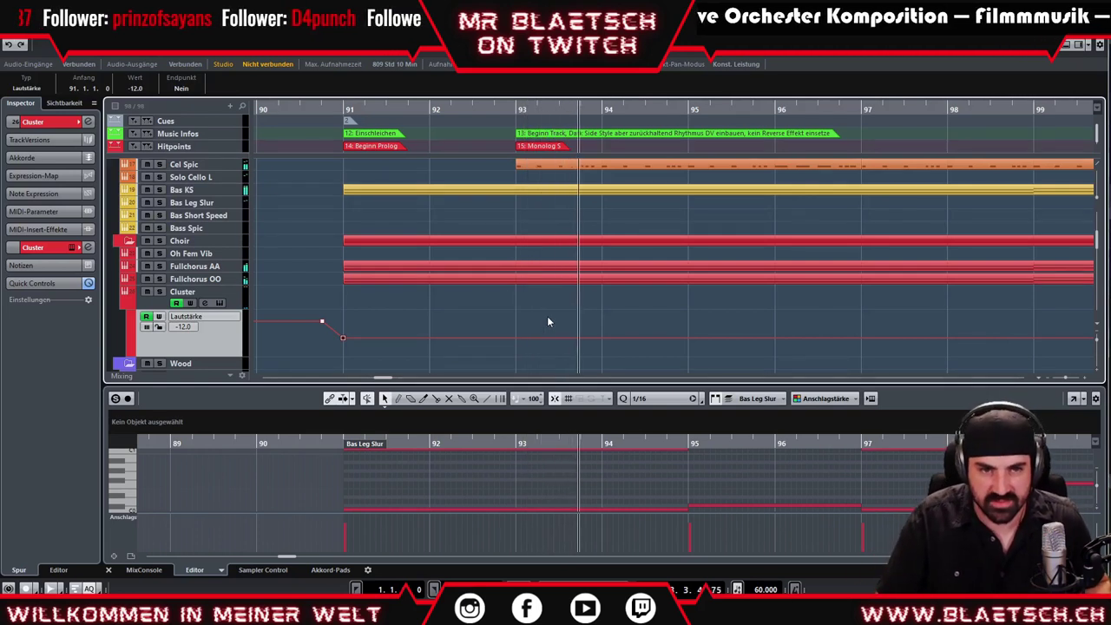
drag(344, 338, 344, 346)
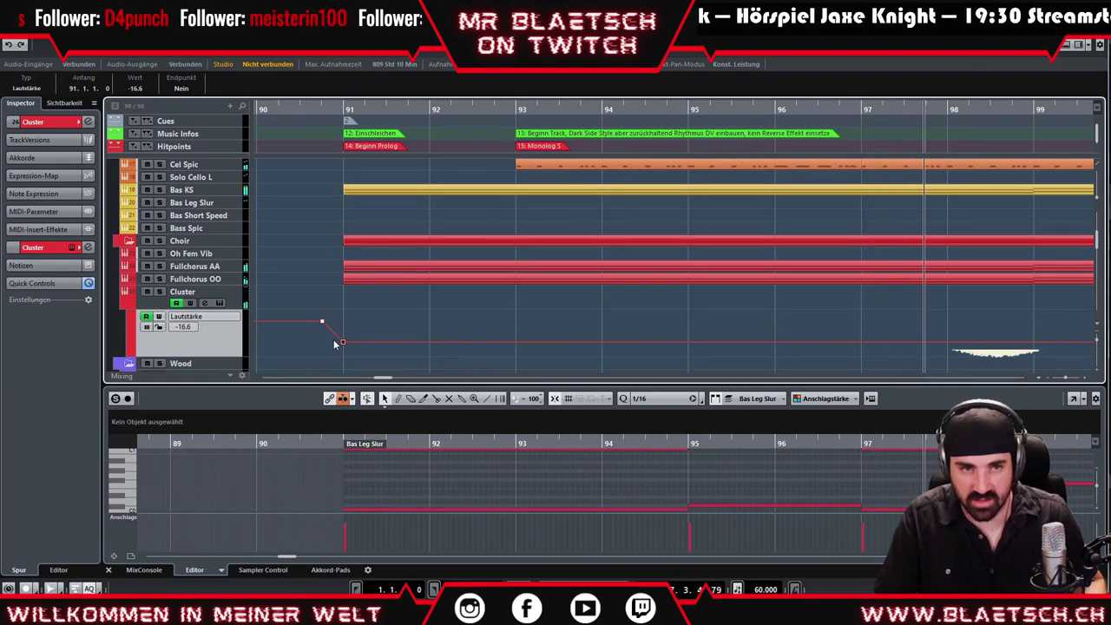
drag(343, 345, 340, 331)
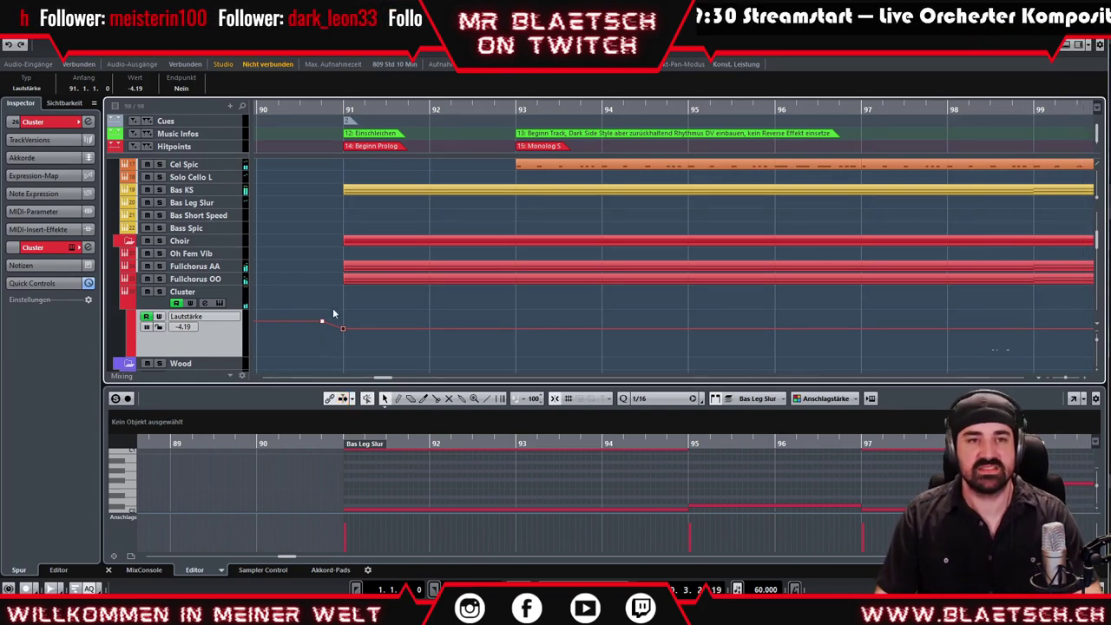
- Solo the Cluster track and play it from bar 91
click(476, 122)
click(472, 110)
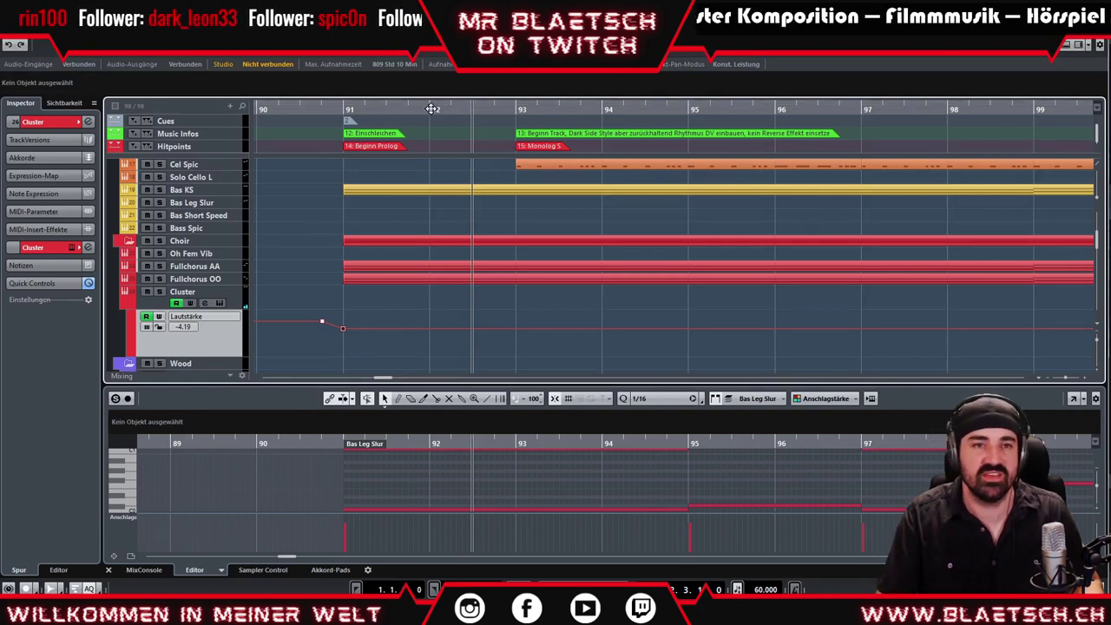
click(342, 110)
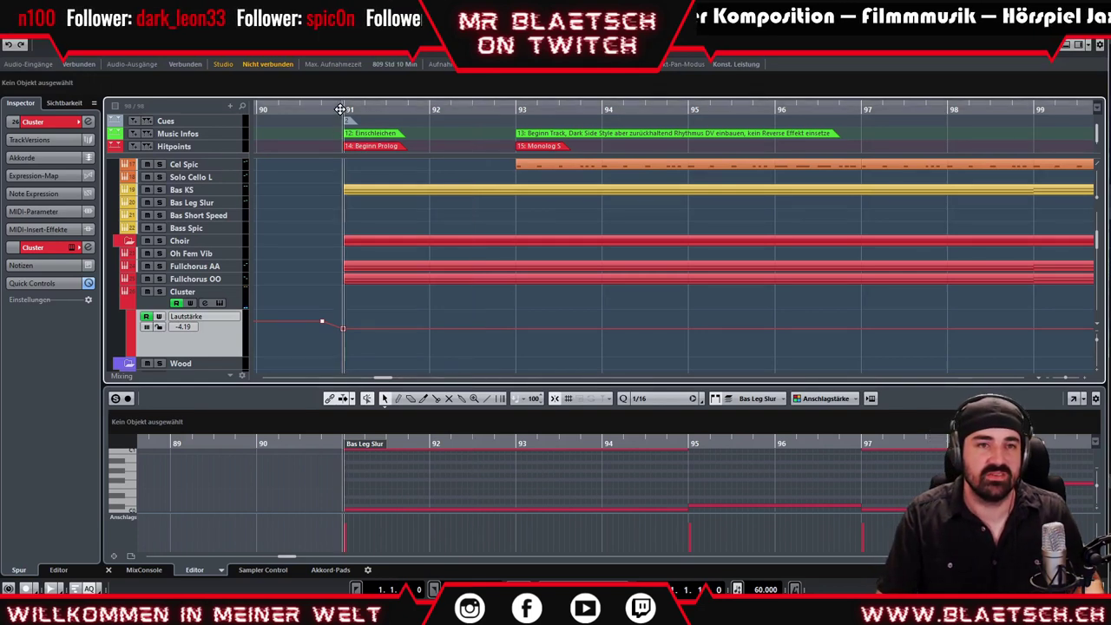
click(161, 292)
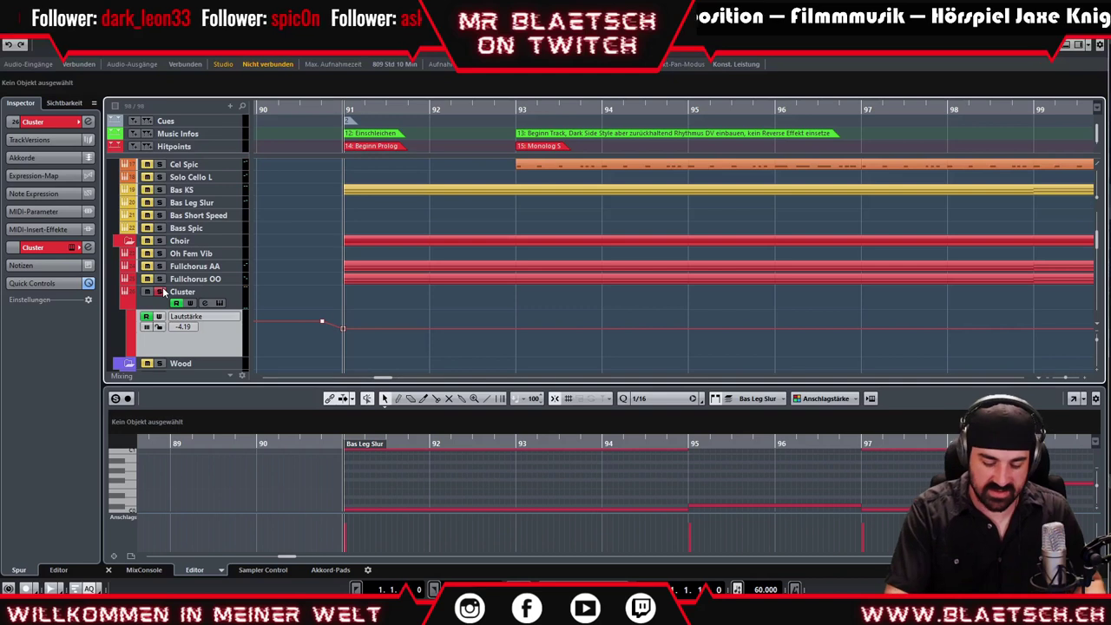
key(space)
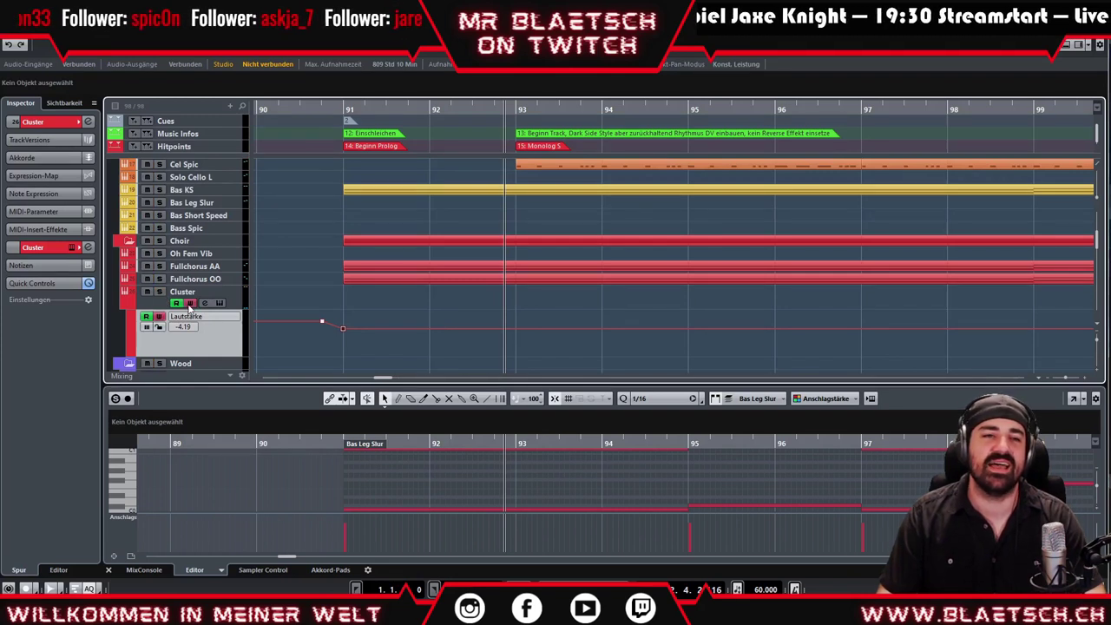
- Open the Cluster track's instrument and show its library browser
click(220, 303)
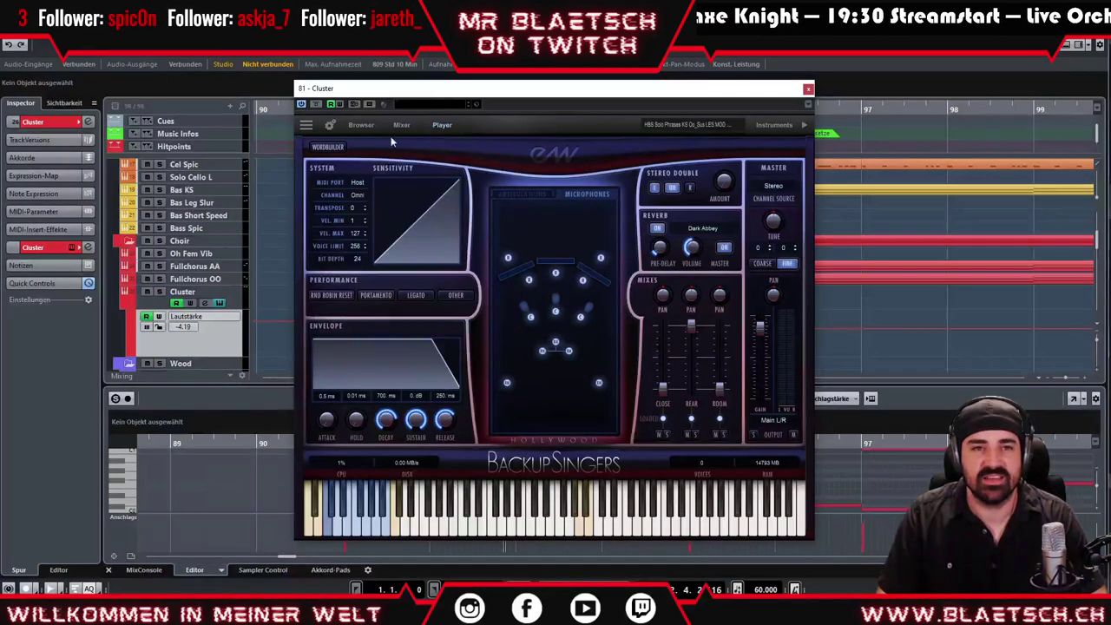
click(361, 125)
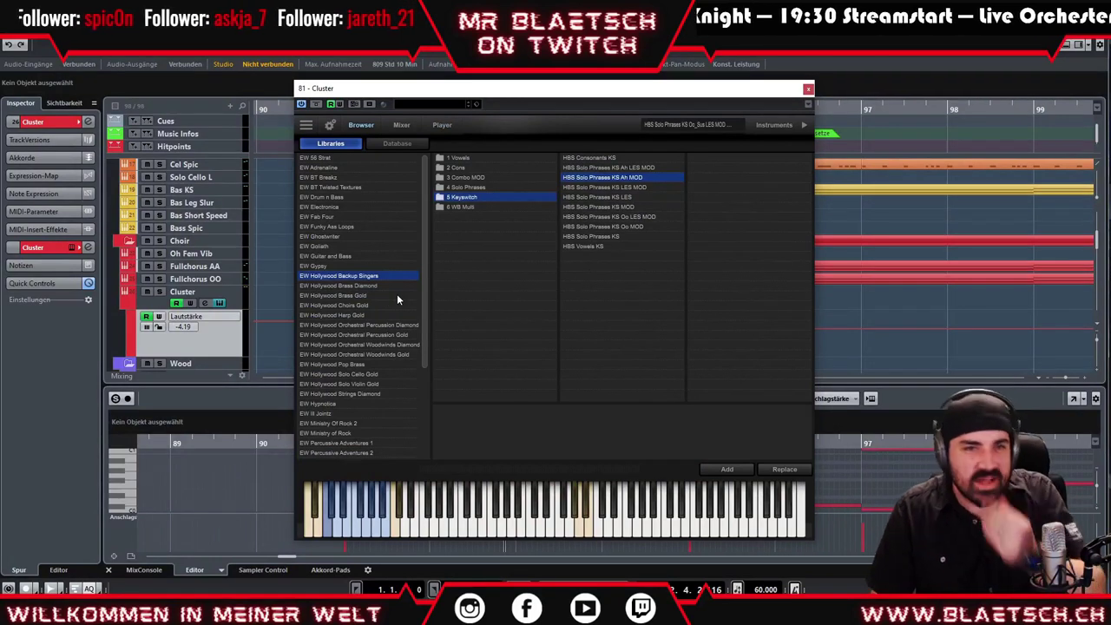
scroll(383, 304, down, 3)
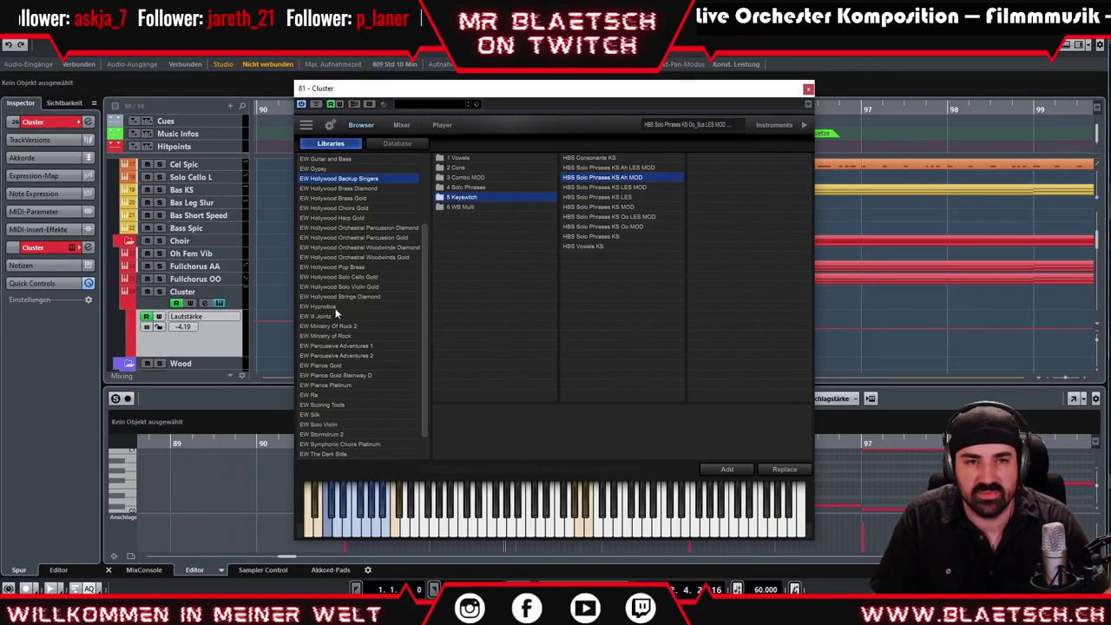
click(790, 125)
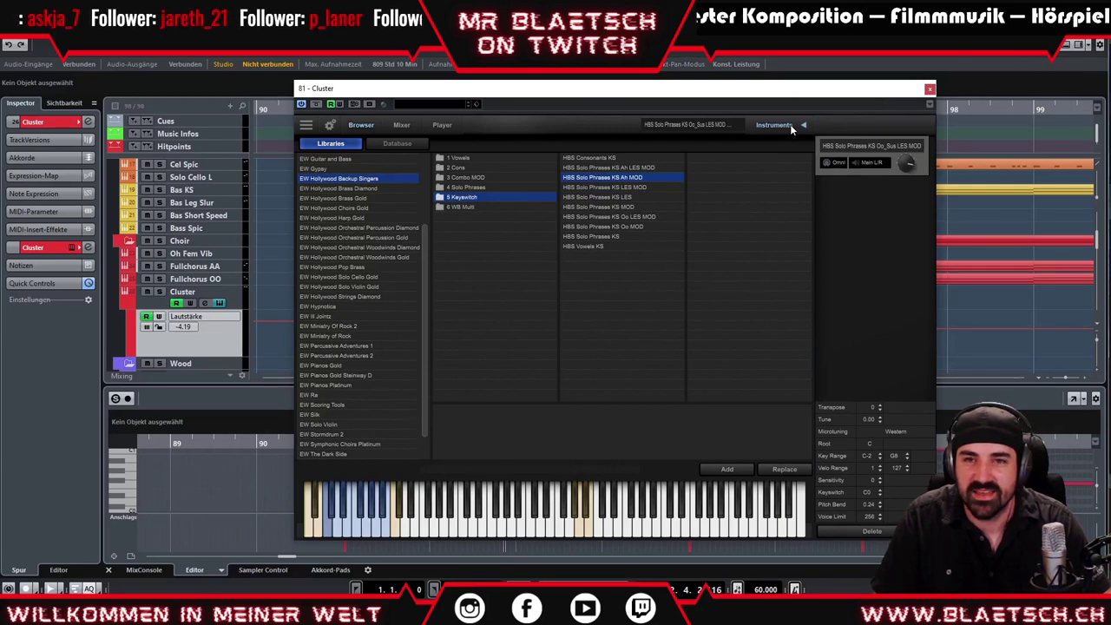
click(791, 125)
click(689, 126)
click(712, 136)
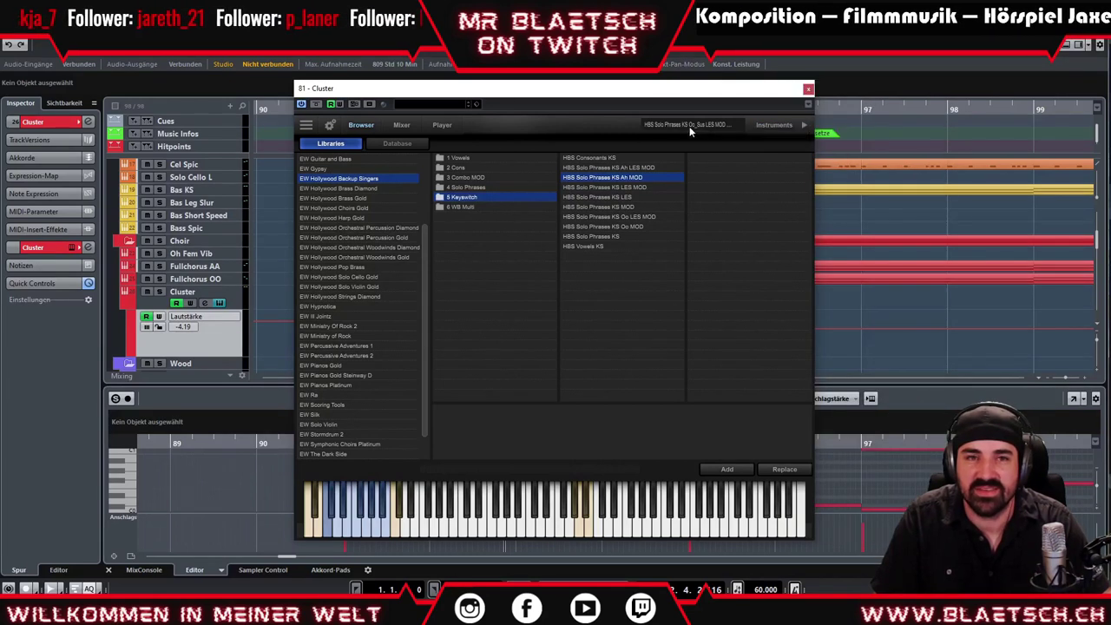
click(402, 106)
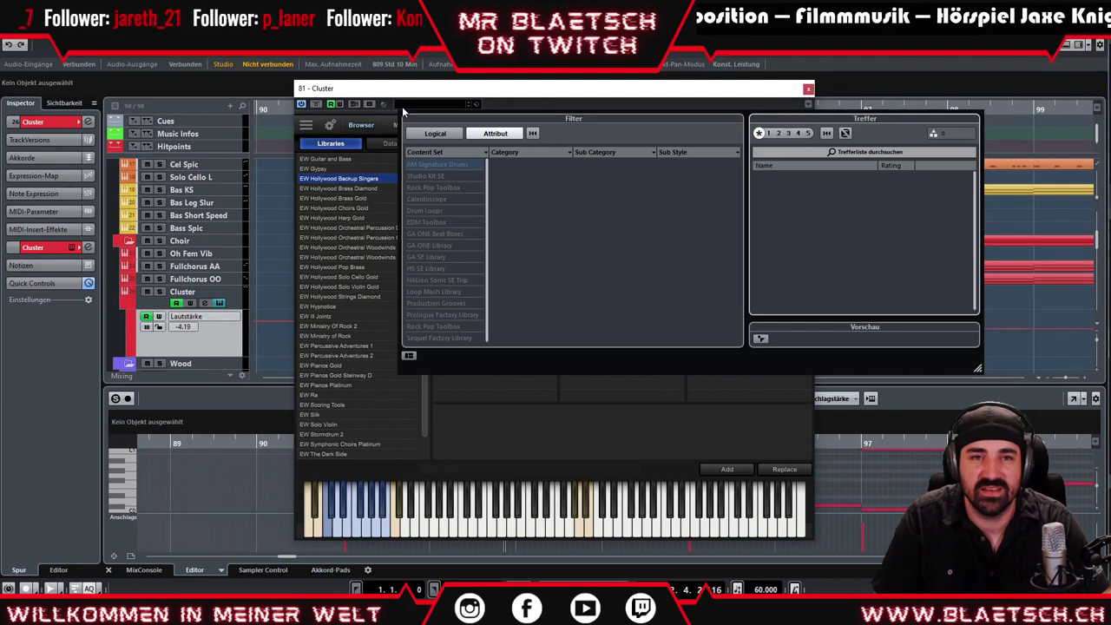
click(402, 105)
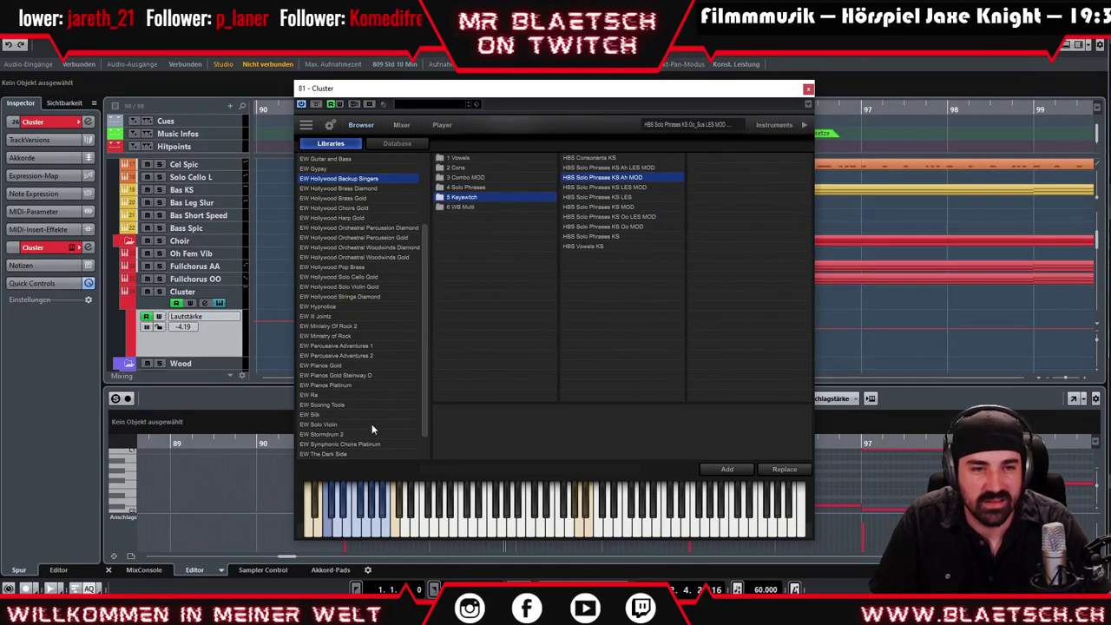
- Load Bike Ride, Happy Hour and Lets Fly from the EW Scoring Tools library and audition them on the virtual keyboard
click(346, 405)
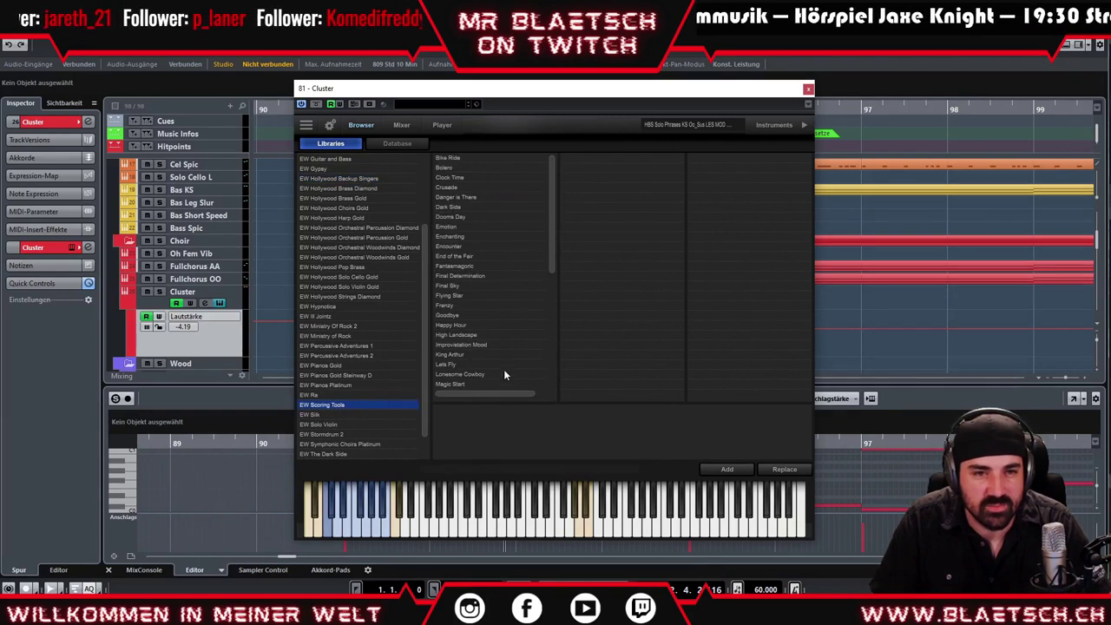
click(467, 157)
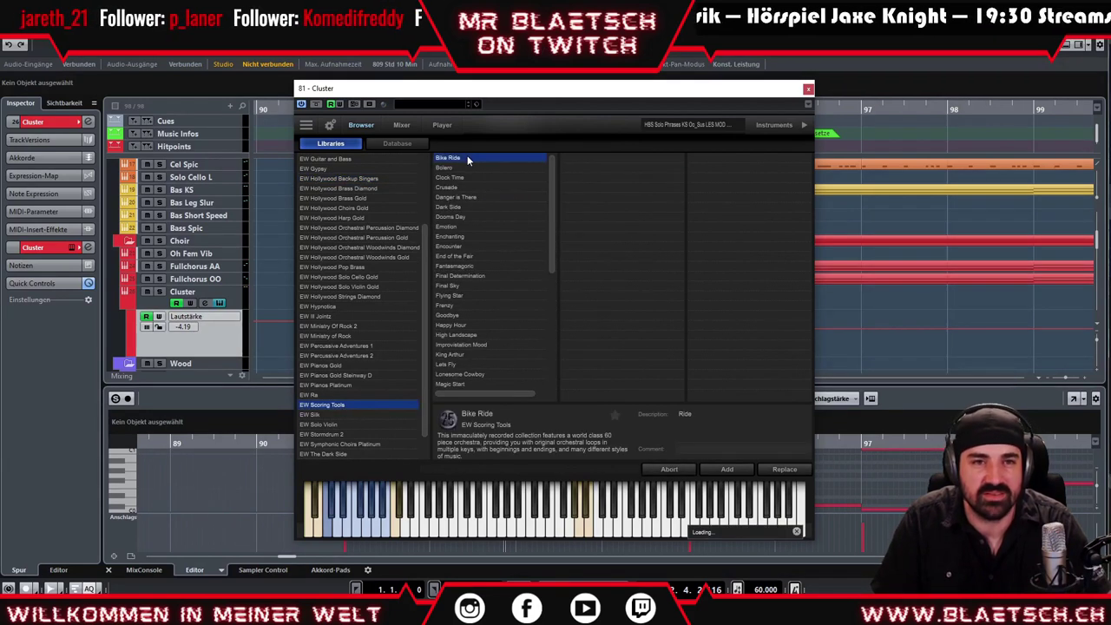
click(551, 525)
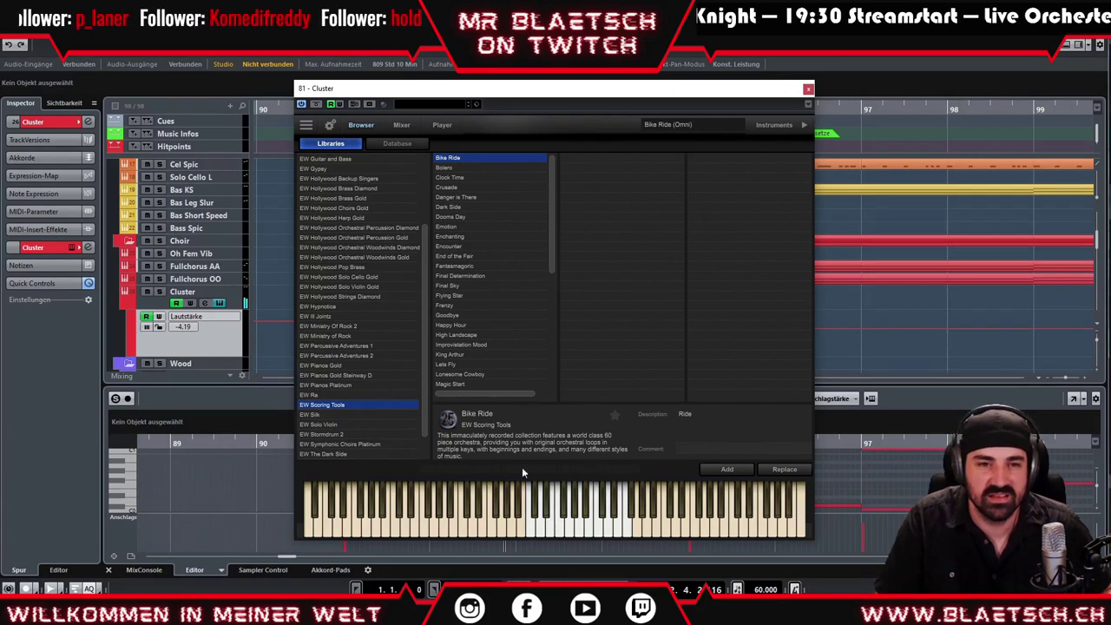
click(452, 326)
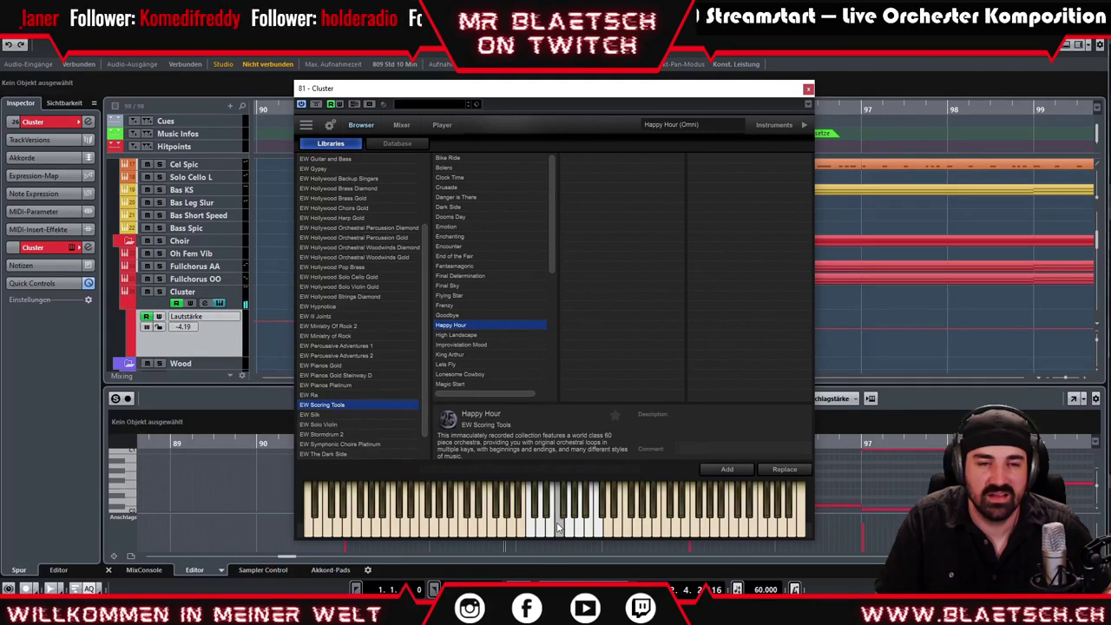
click(456, 365)
click(533, 531)
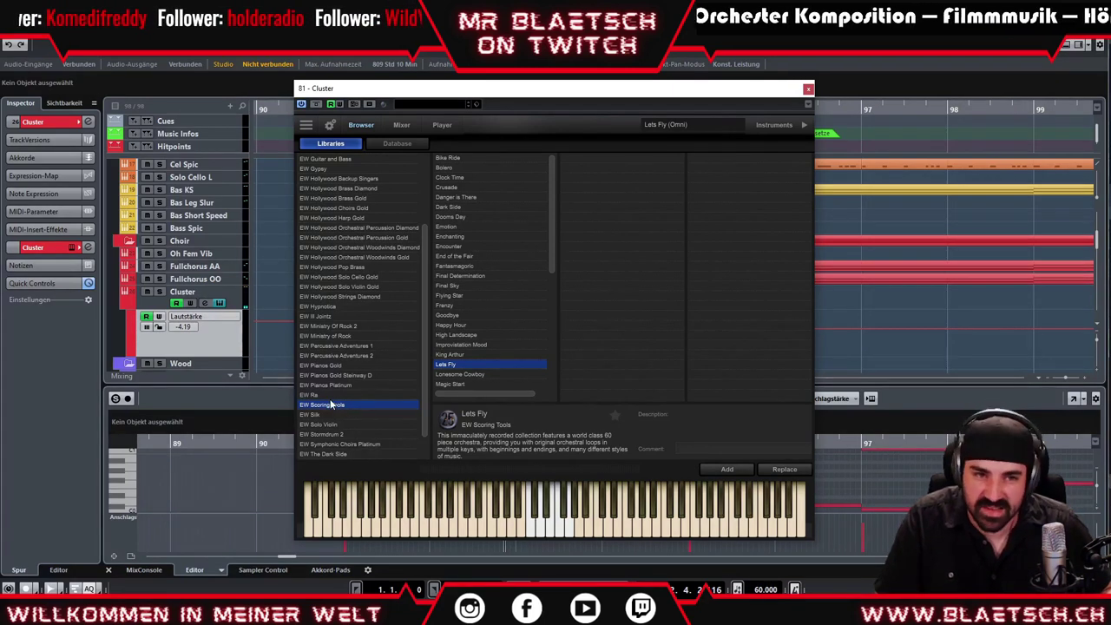
- Browse the EW Hollywood Strings Diamond, EW Voices of the Empire and EW Silk libraries, including the Voices of the Empire keyswitch patches
click(349, 296)
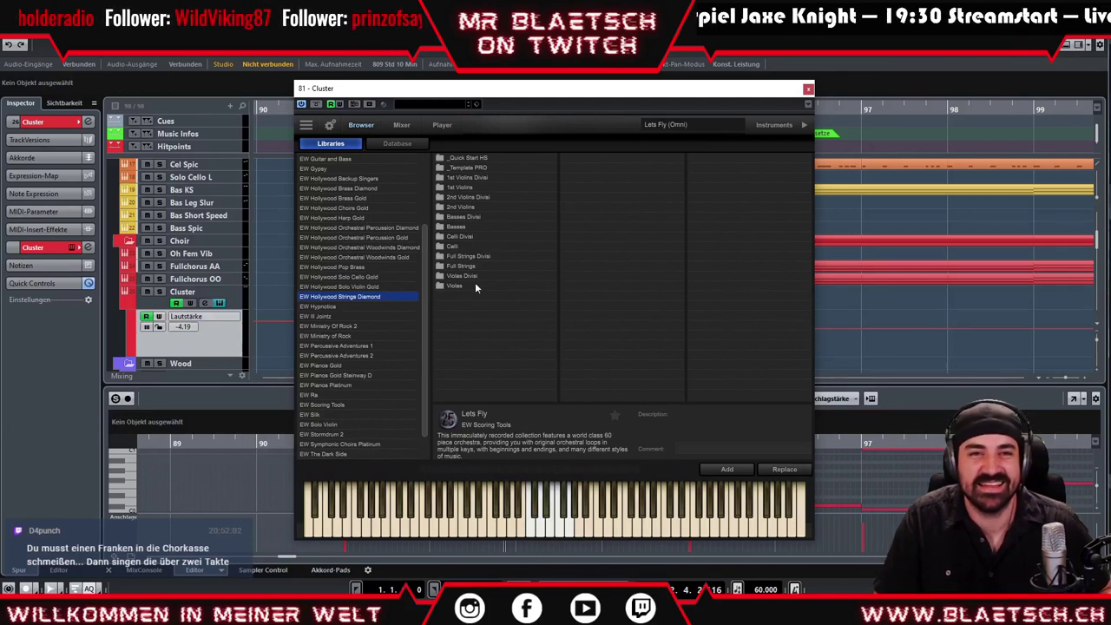
scroll(373, 213, up, 1)
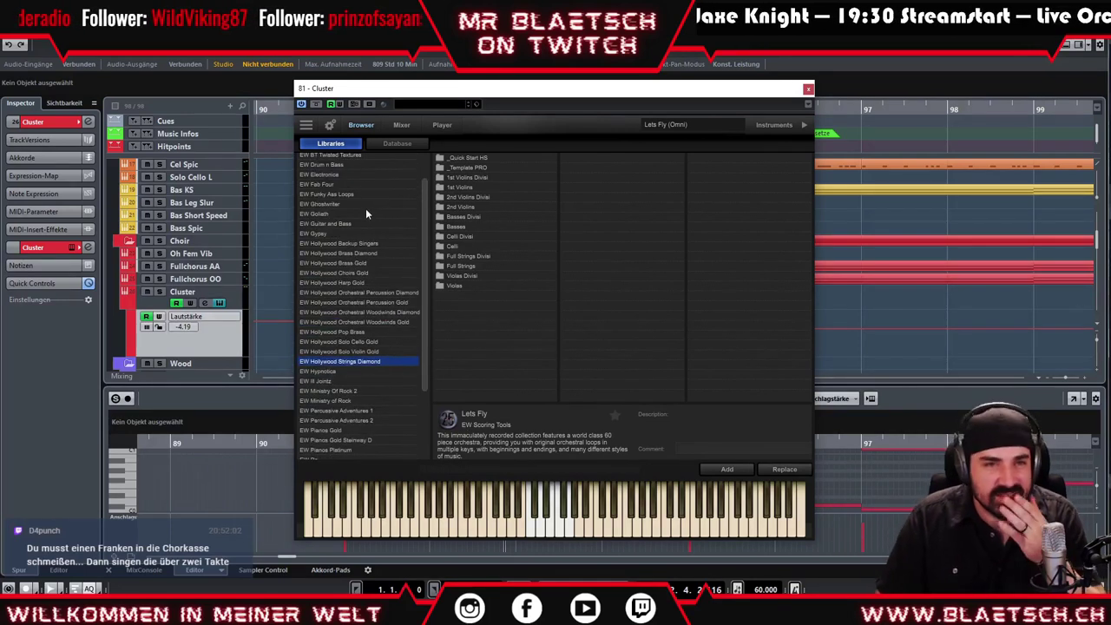
scroll(364, 338, down, 2)
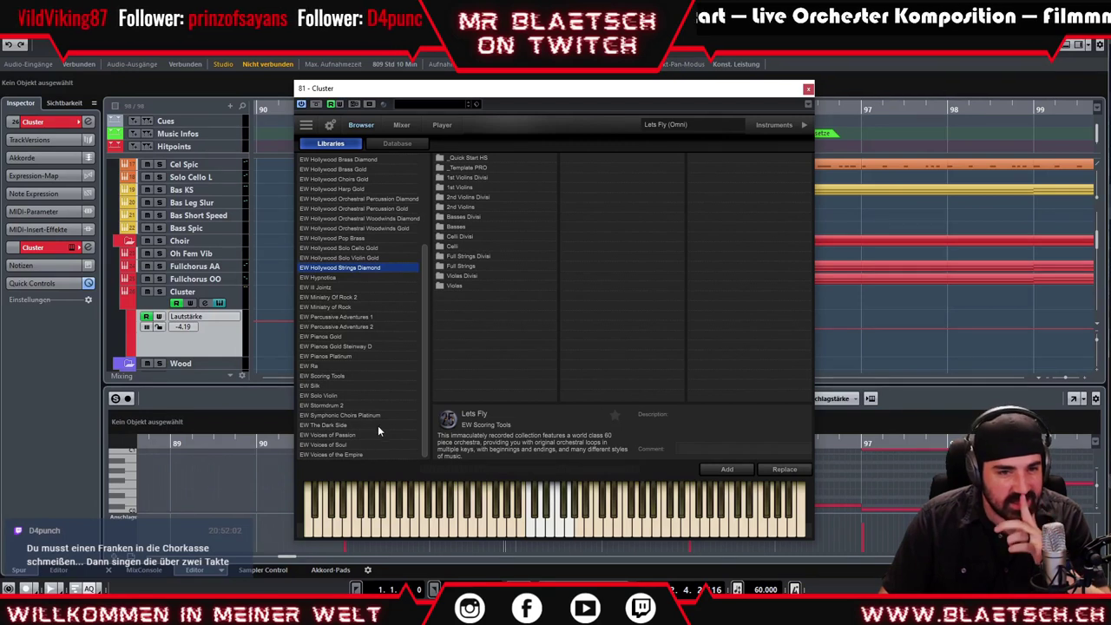
click(348, 454)
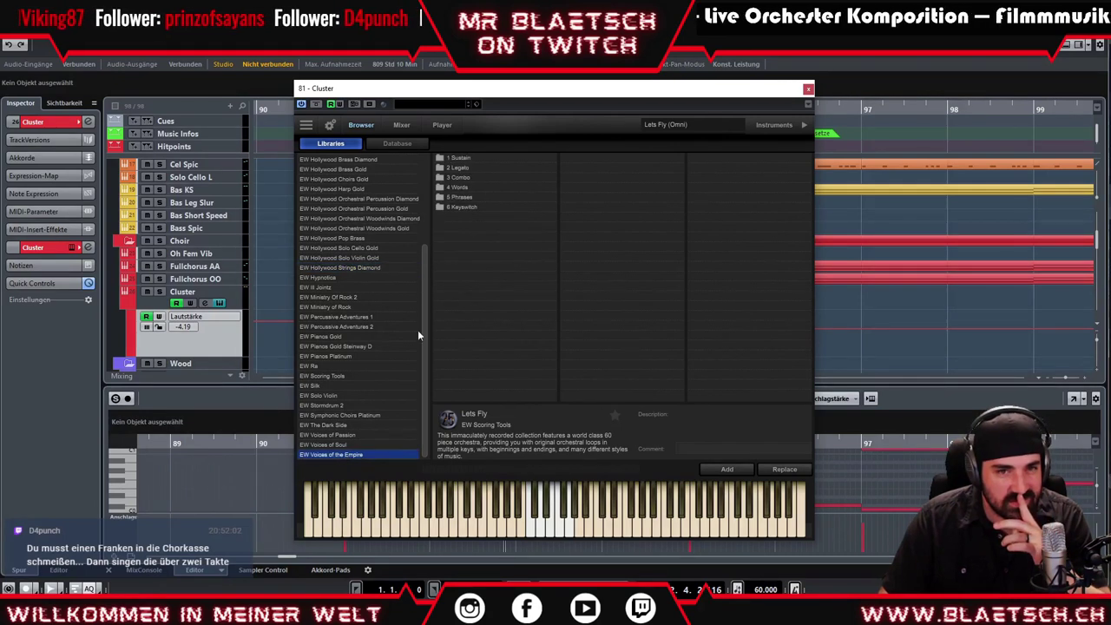
click(469, 207)
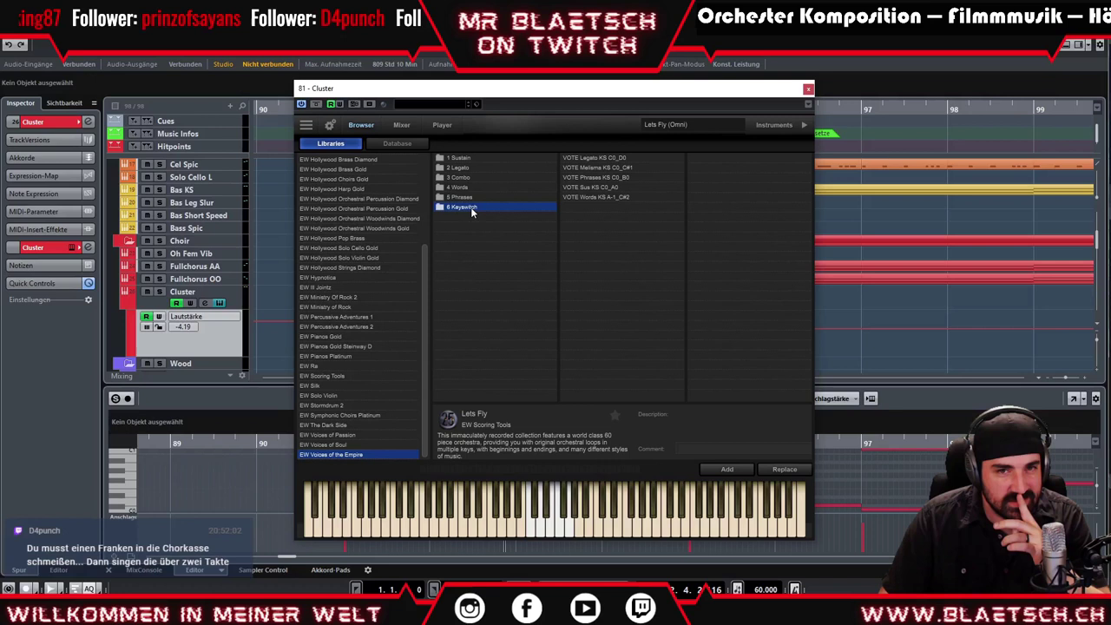
click(332, 386)
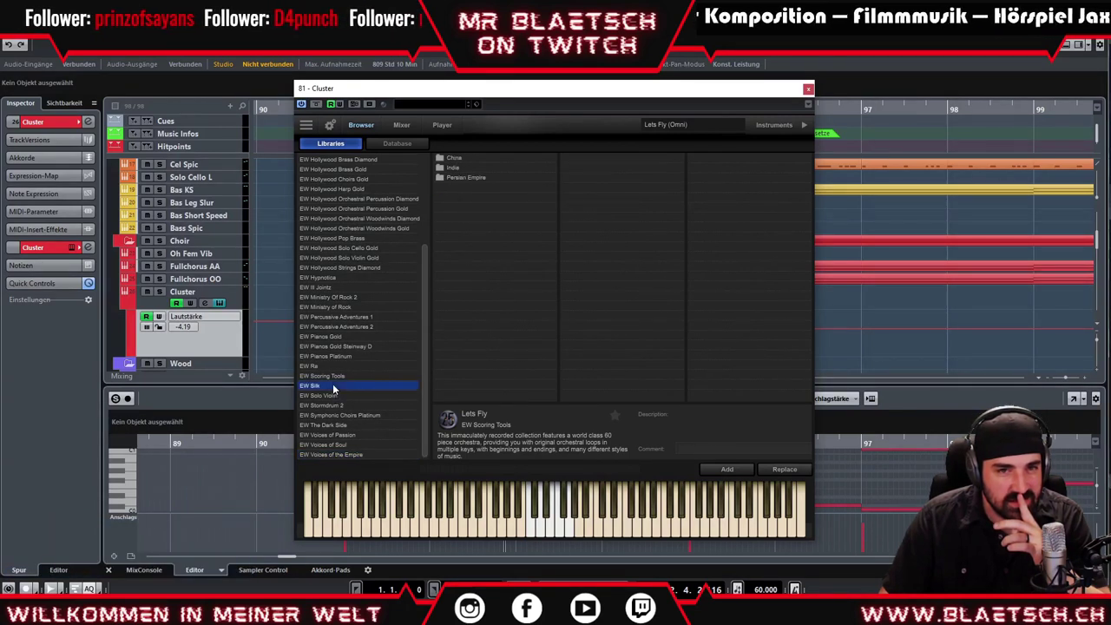
- Look through the contents of the EW BT Twisted Textures, EW Ghostwriter and EW Goliath libraries
scroll(333, 383, up, 3)
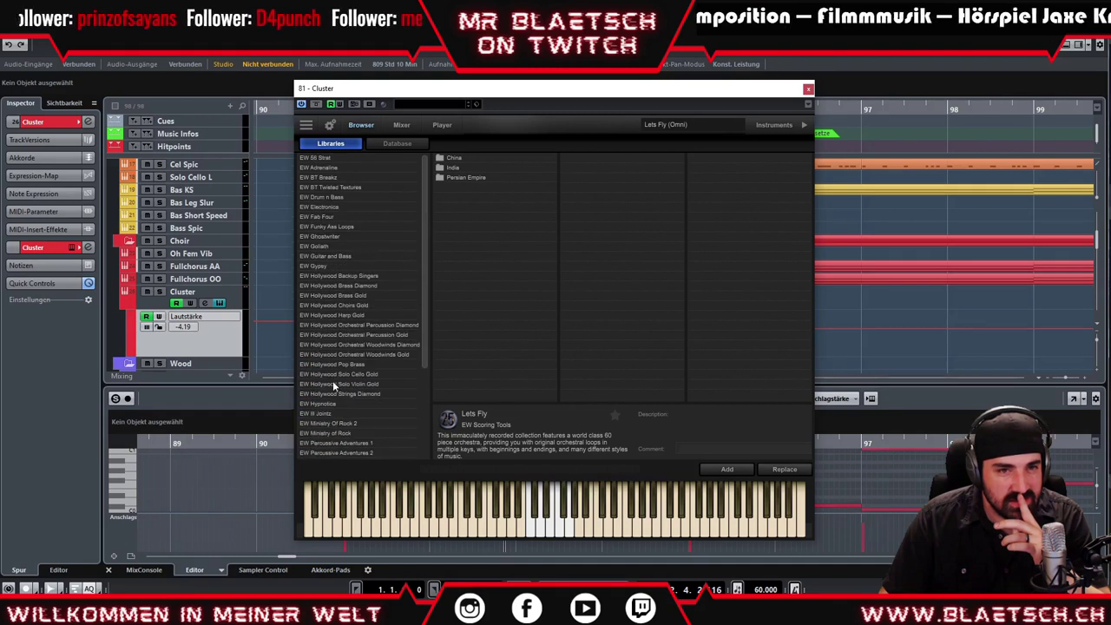
click(371, 187)
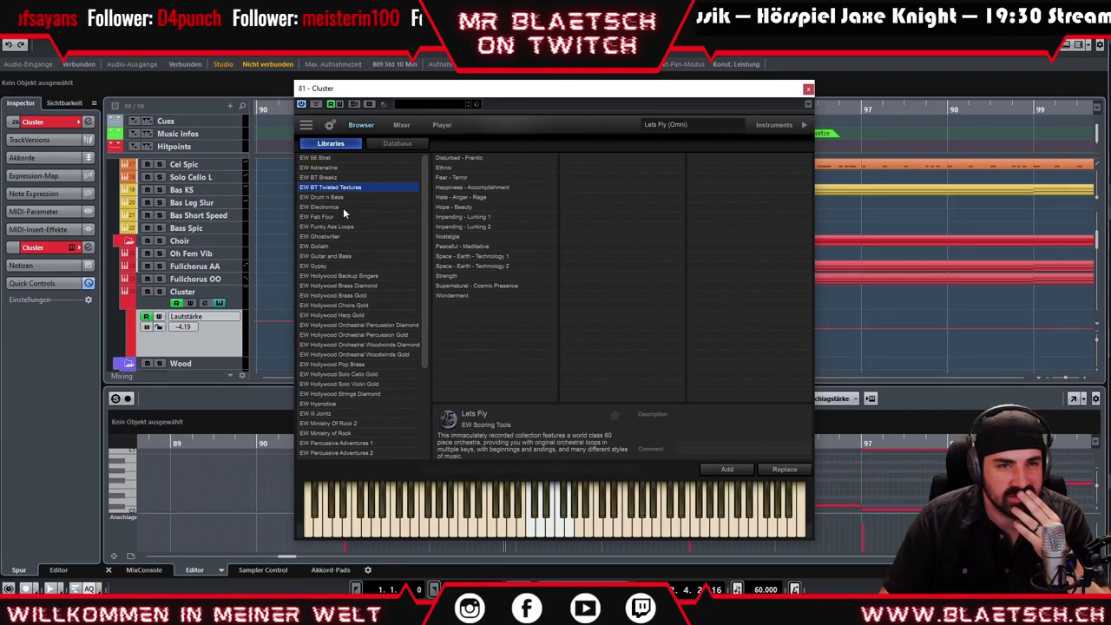
click(350, 237)
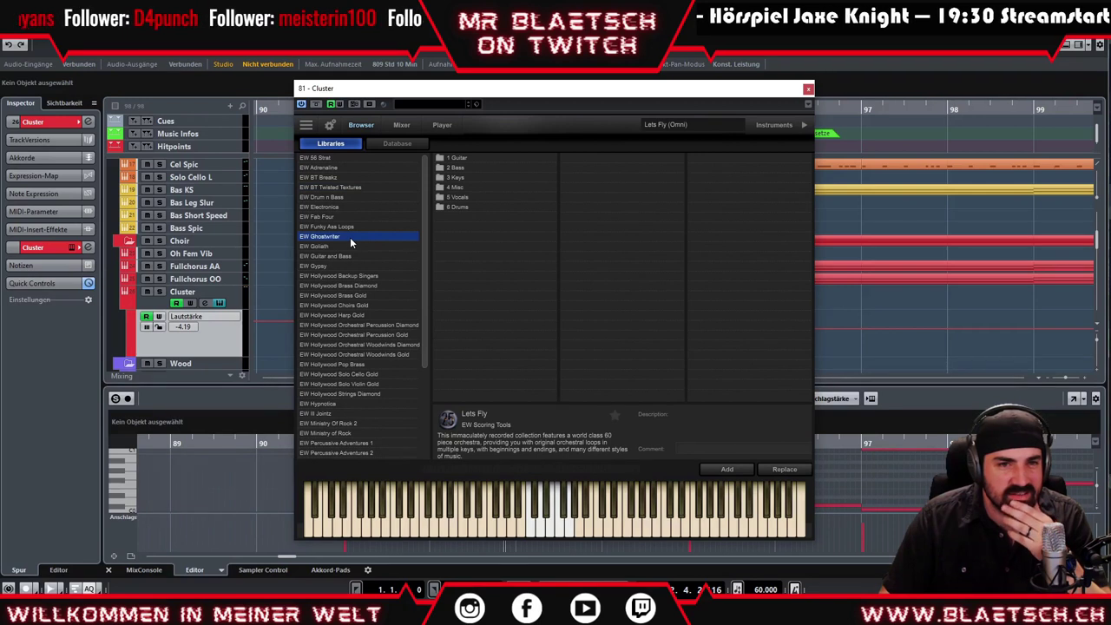
click(350, 246)
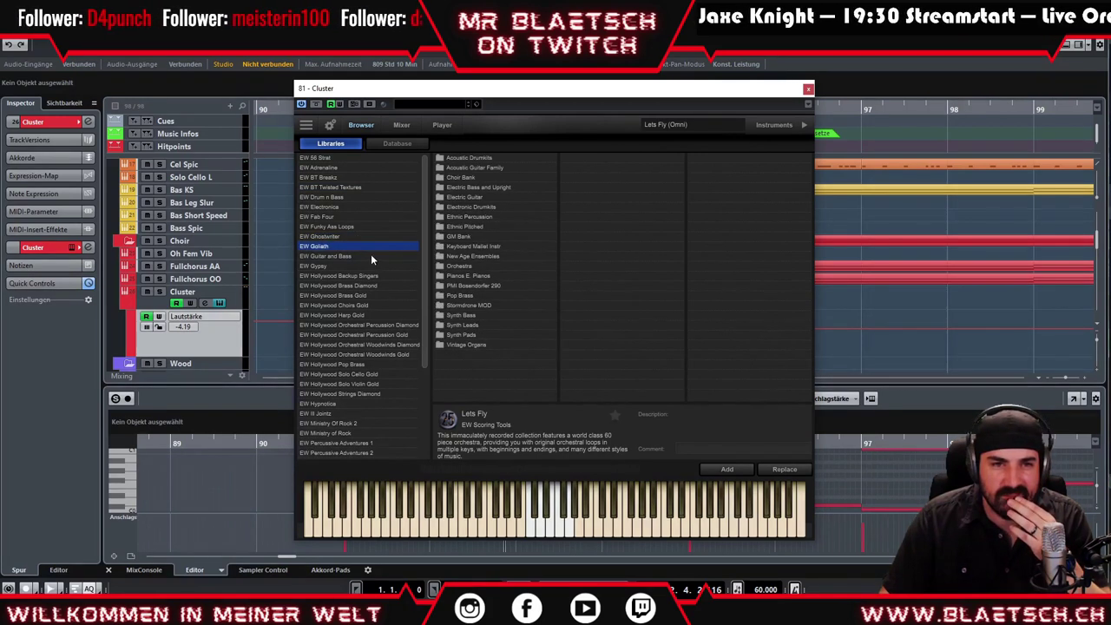
- Open the _KS and Mod XFD folder under 5 Ethnic and Choirs in the EW The Dark Side library
scroll(386, 304, down, 1)
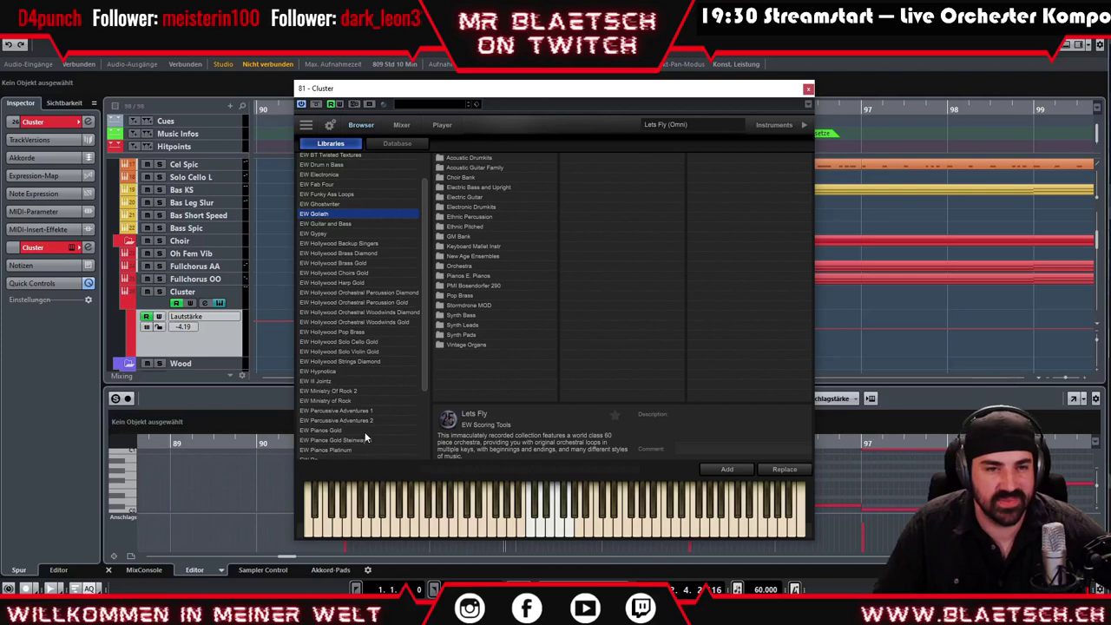
scroll(365, 432, down, 1)
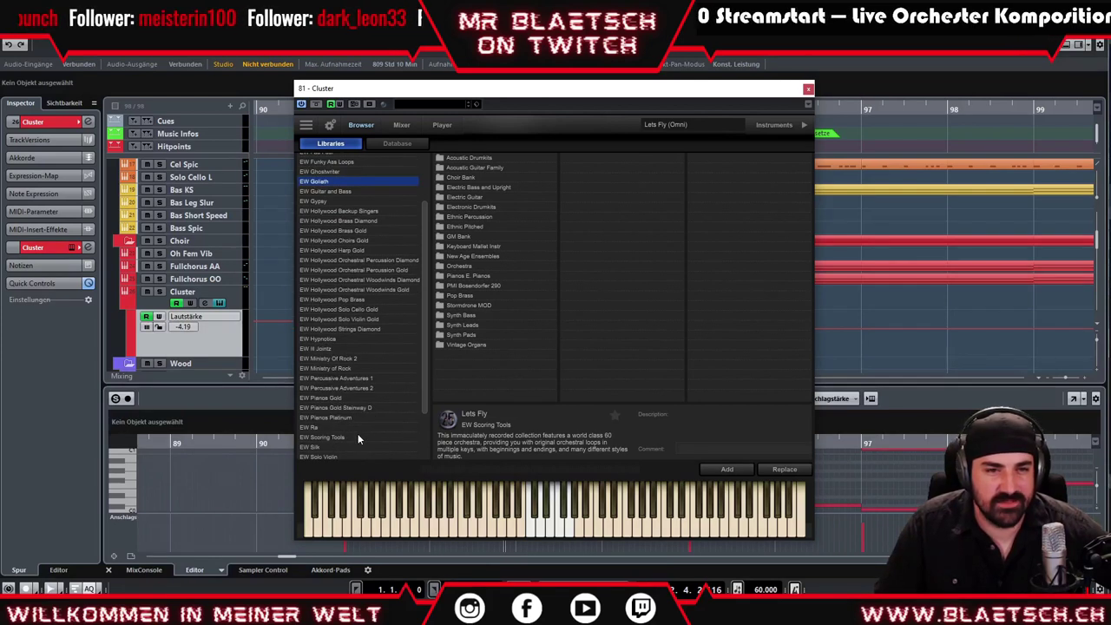
scroll(358, 433, down, 2)
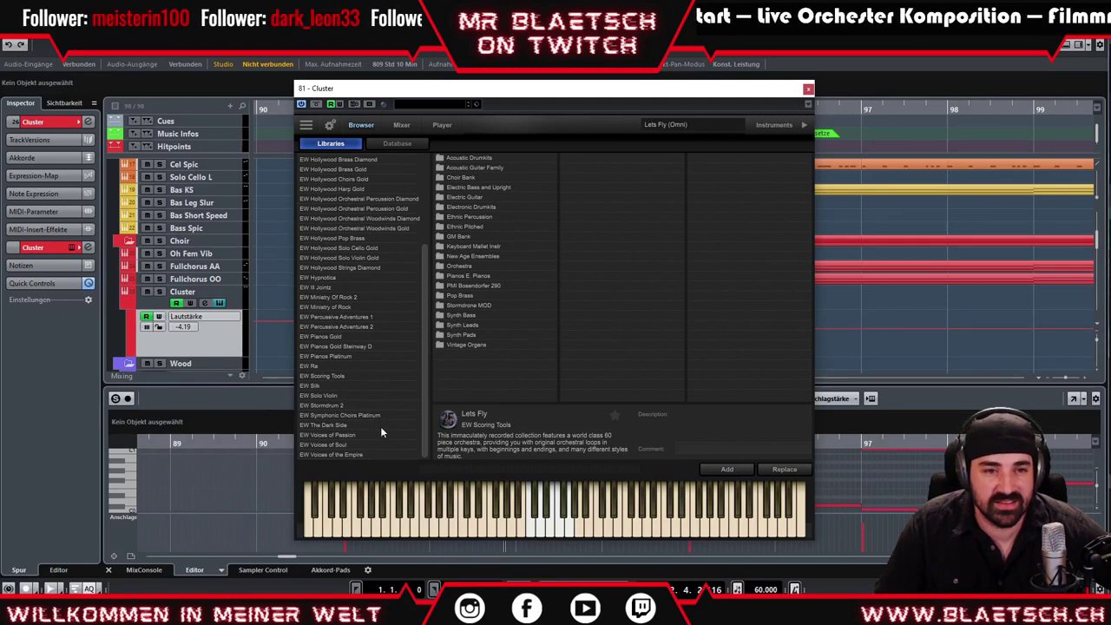
click(343, 426)
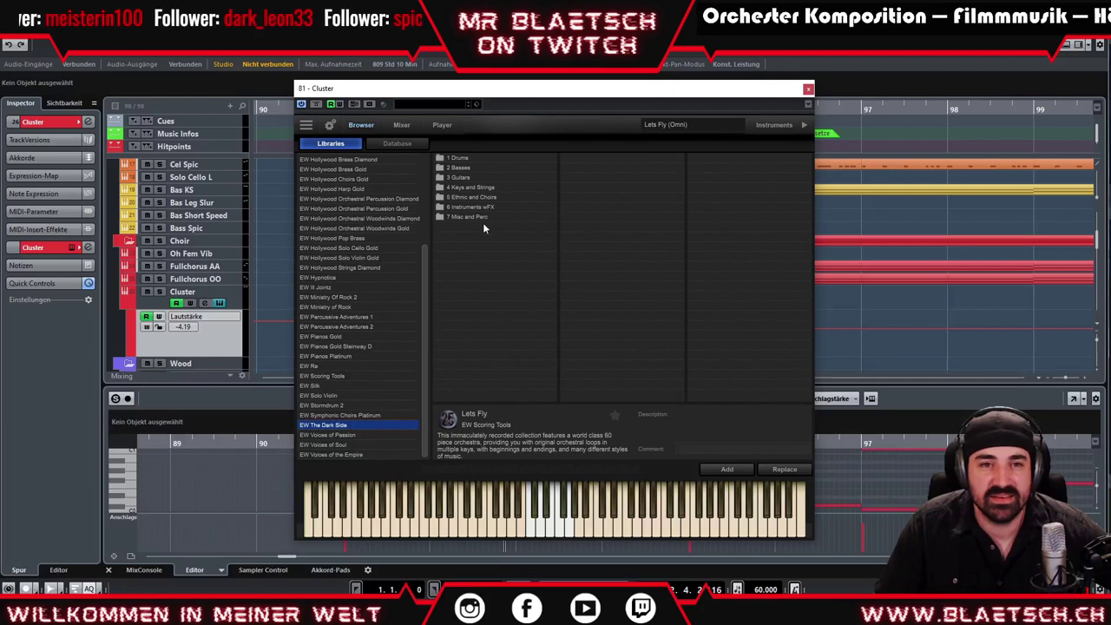
click(473, 197)
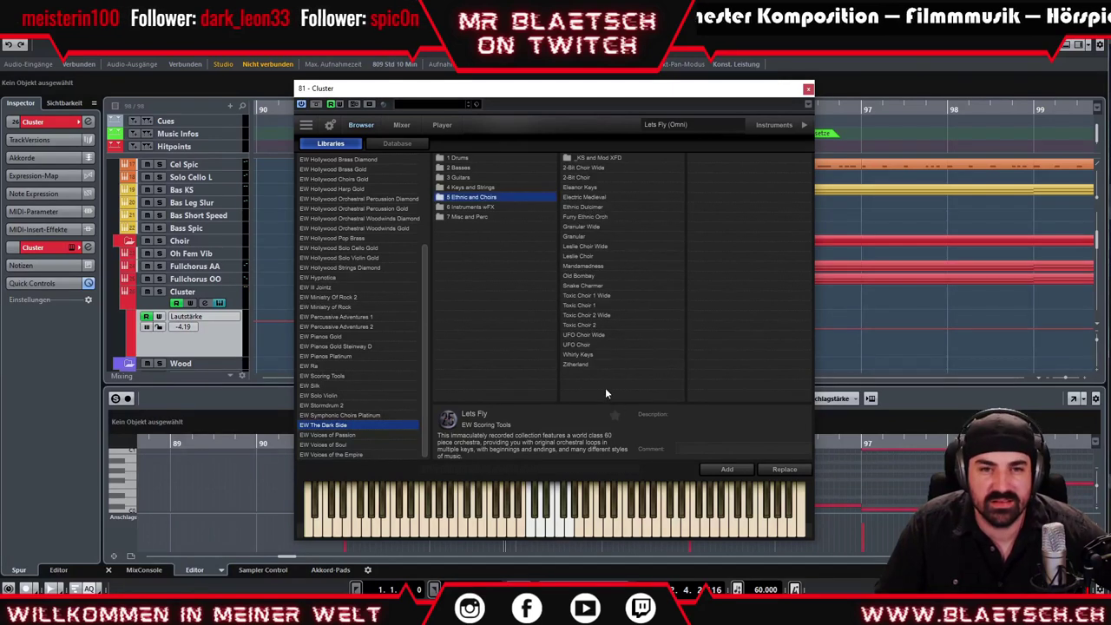
click(603, 158)
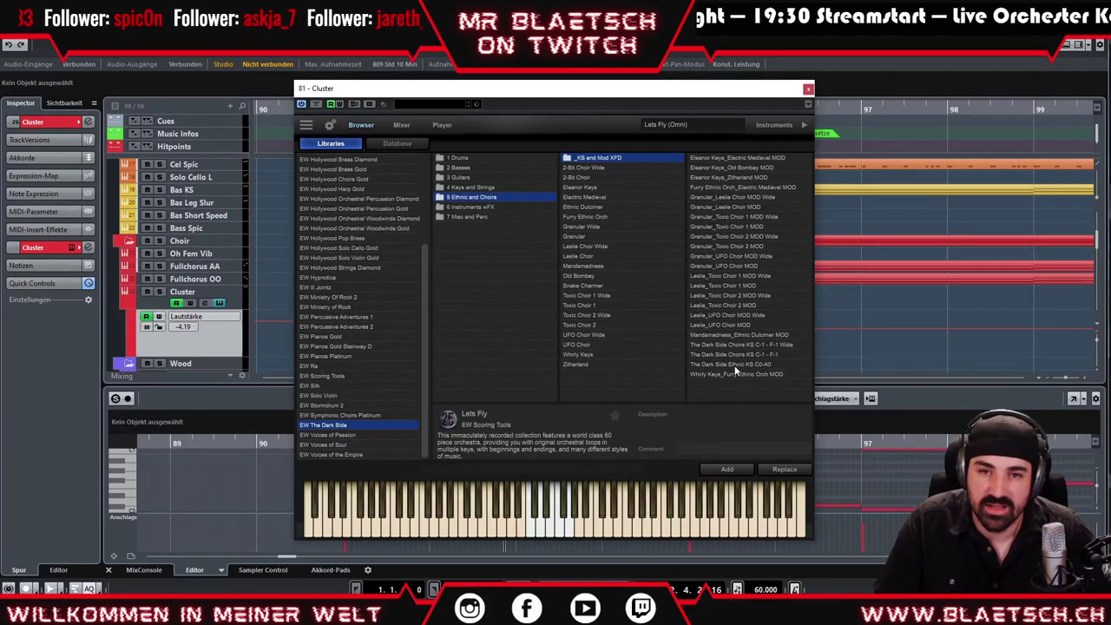
- Load and audition The Dark Side Ethnic KS C0-A0, The Dark Side Choirs KS C-1 - F-1 and its Wide version
double_click(732, 364)
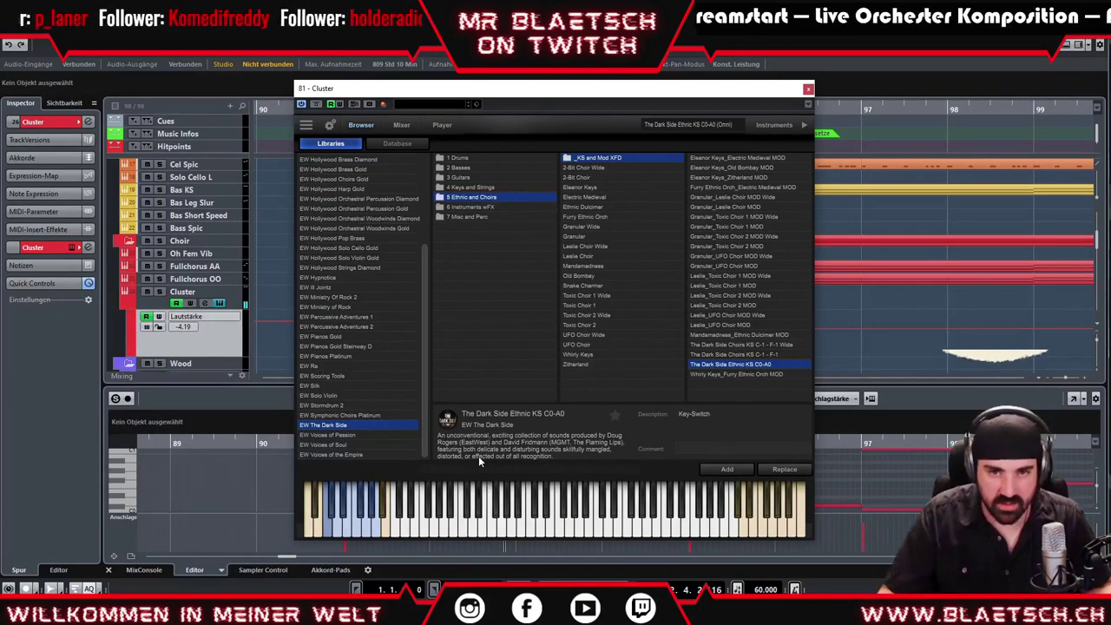
double_click(767, 355)
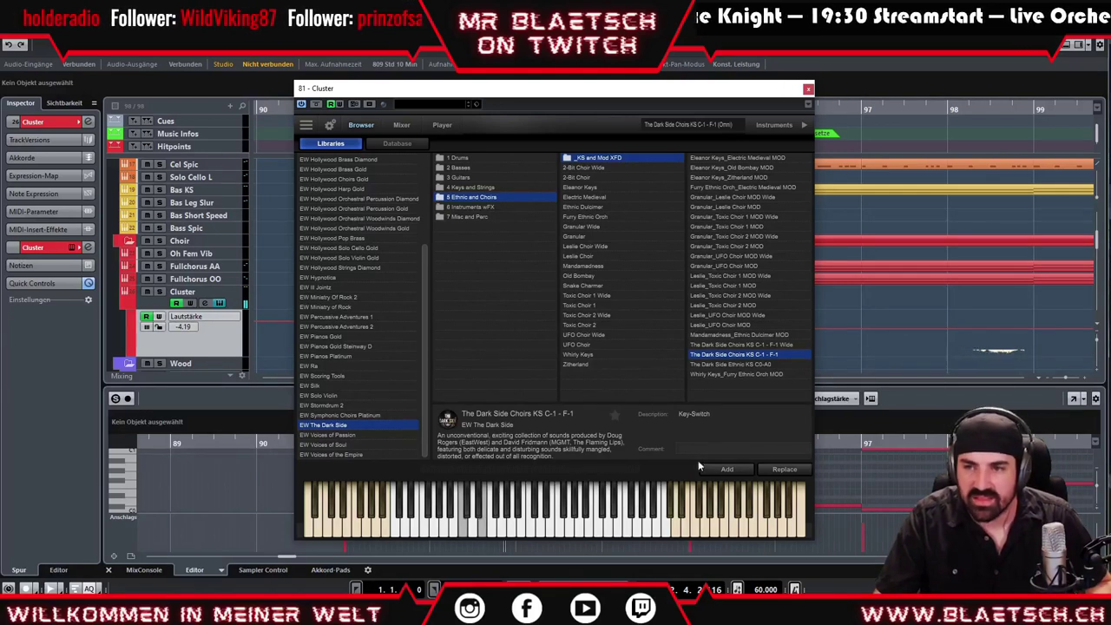
click(715, 345)
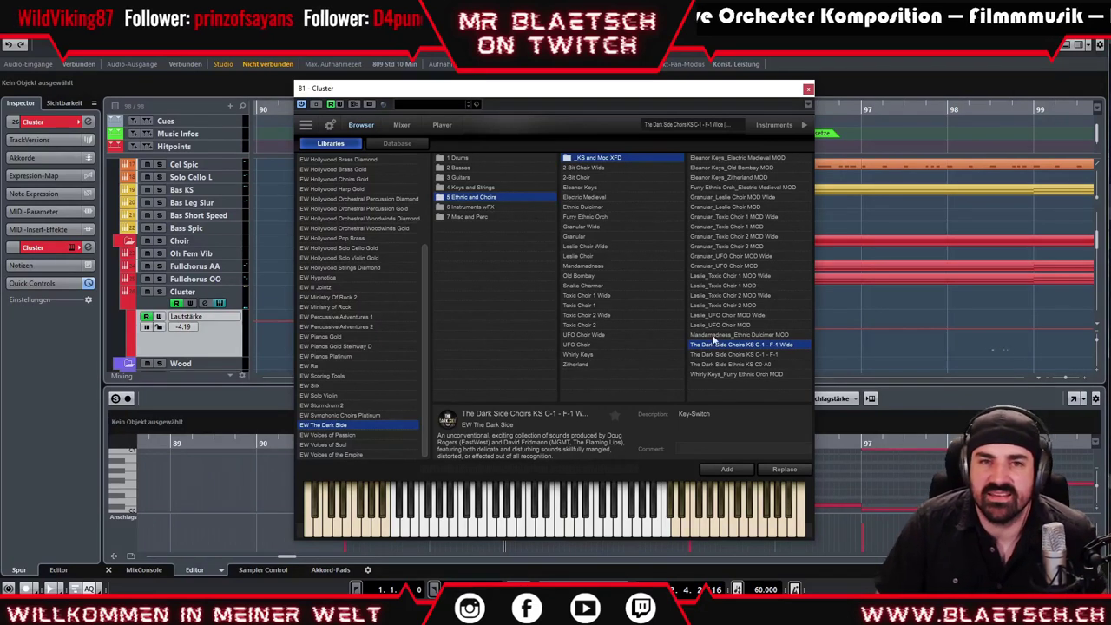
- Audition Granular_Toxic Choir 1 MOD Wide, Granular_Toxic Choir 1 MOD and Granular_UFO Choir MOD, and load Granular_Leslie Choir MOD Wide
click(734, 217)
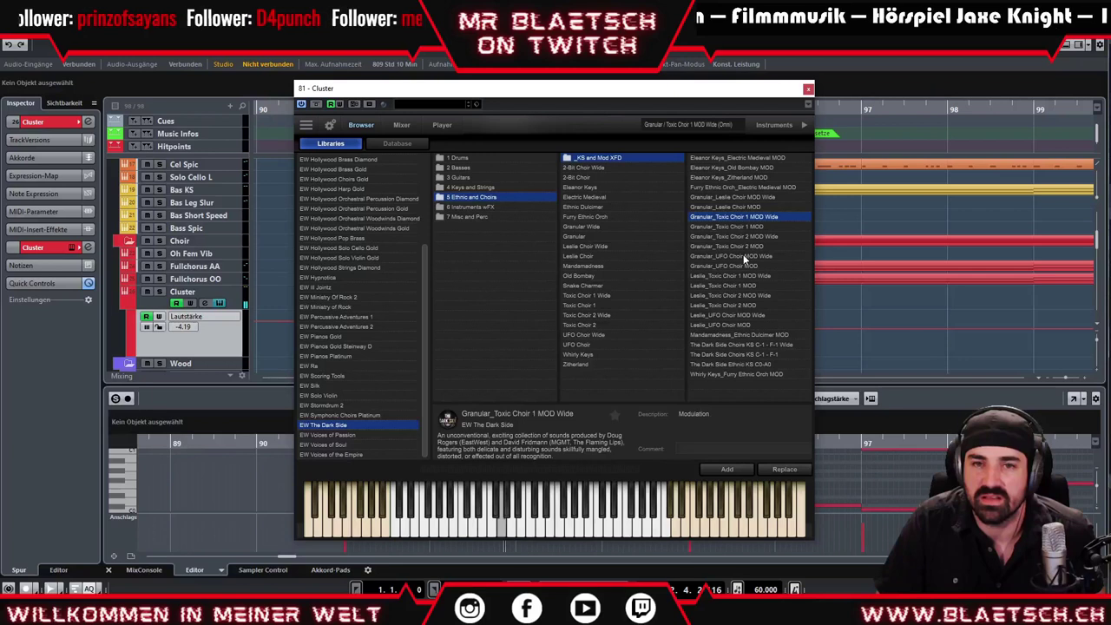
click(752, 227)
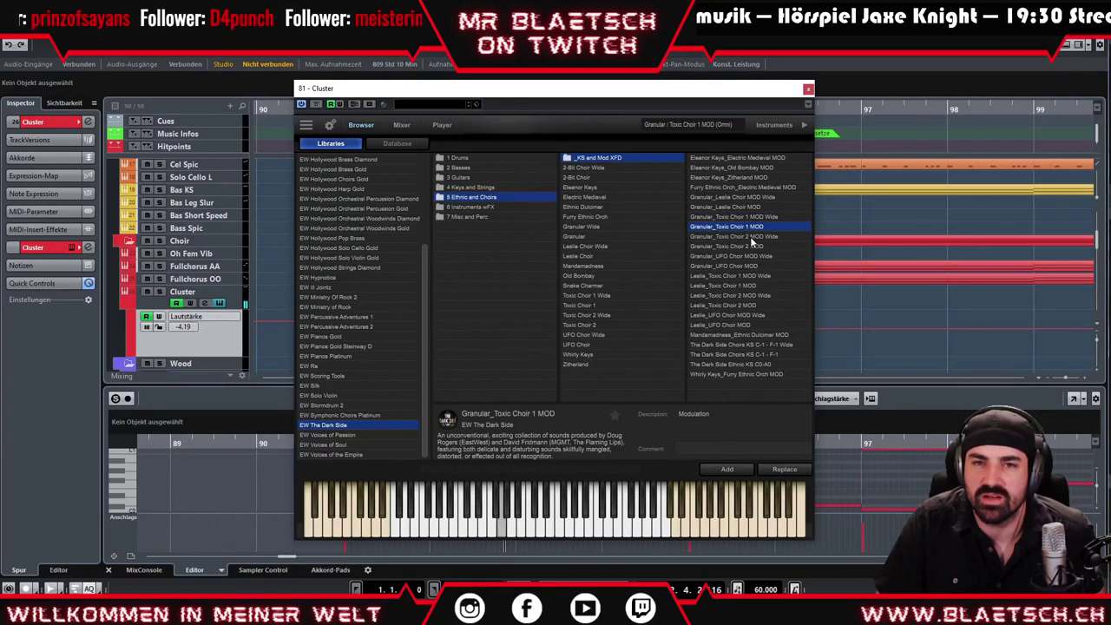
click(751, 266)
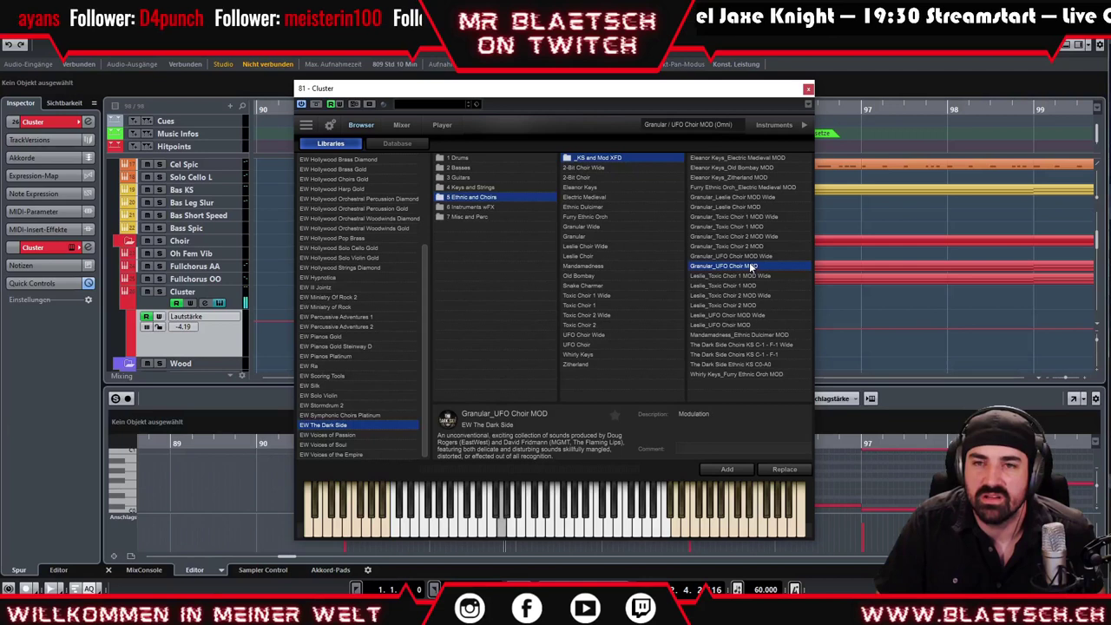
click(753, 200)
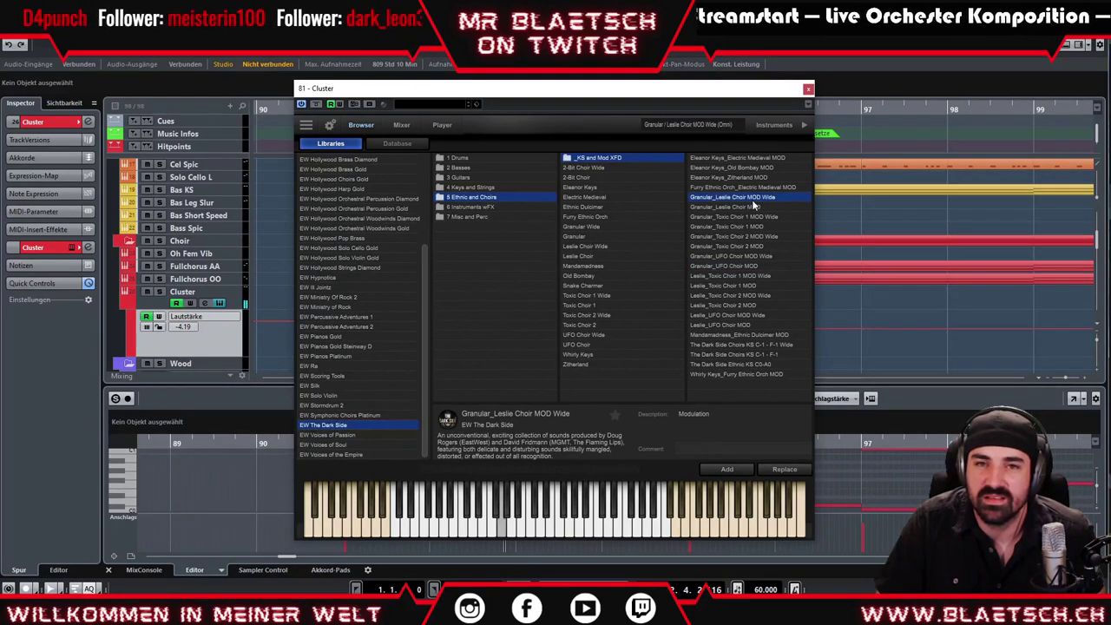
- Load and audition Furry Ethnic Orch_Electric Medieval MOD, Whirly Keys_Furry Ethnic Orch MOD and Mandamadness_Ethnic Dulcimer MOD
click(765, 188)
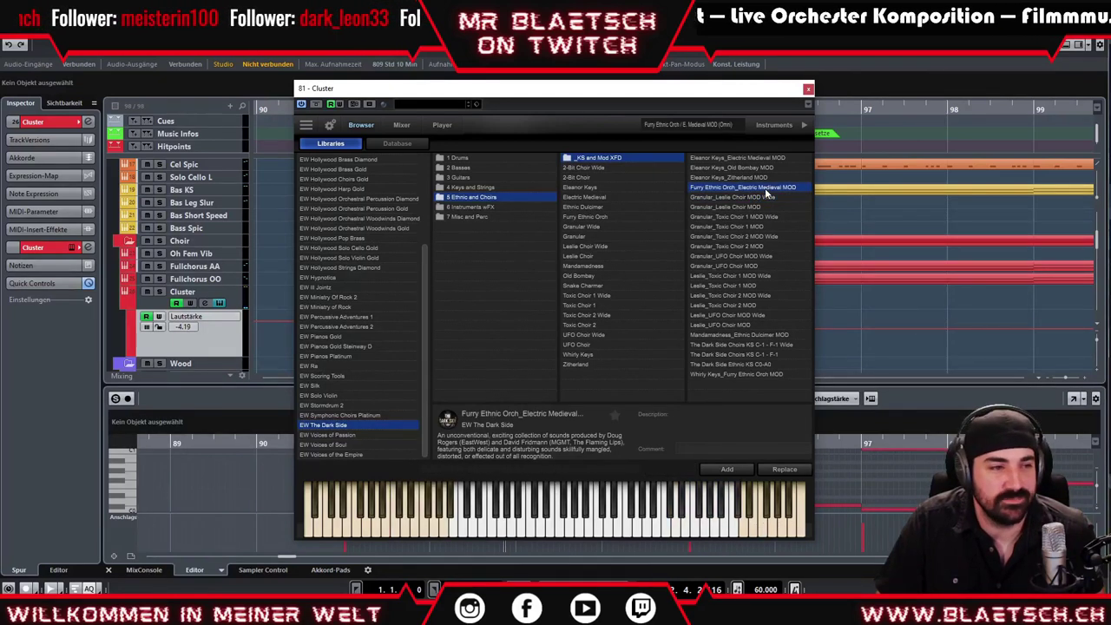
click(742, 375)
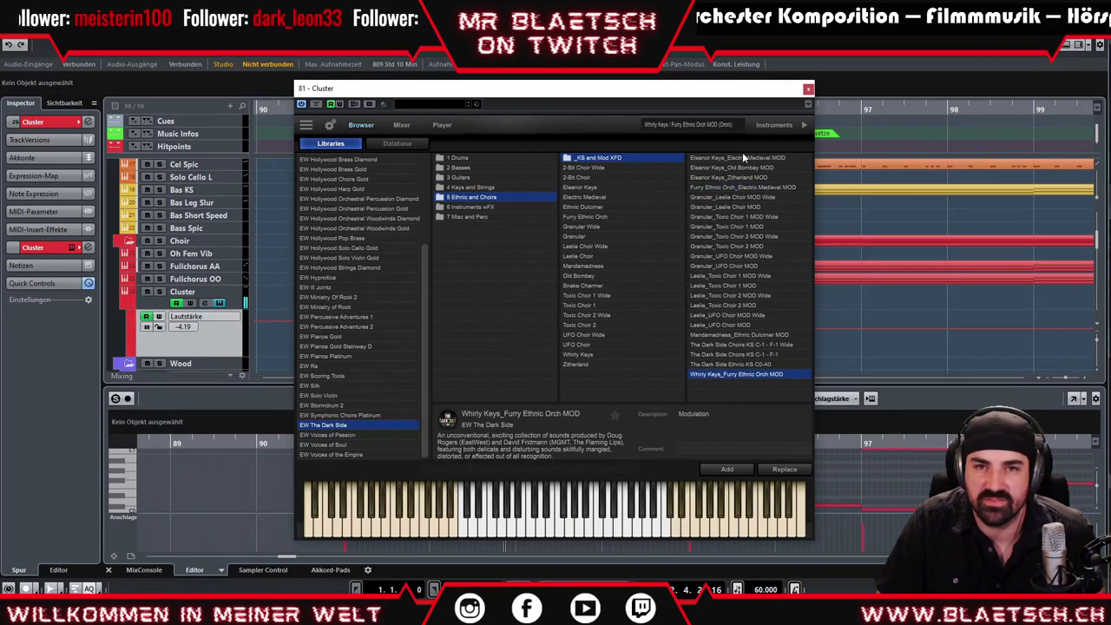
click(734, 335)
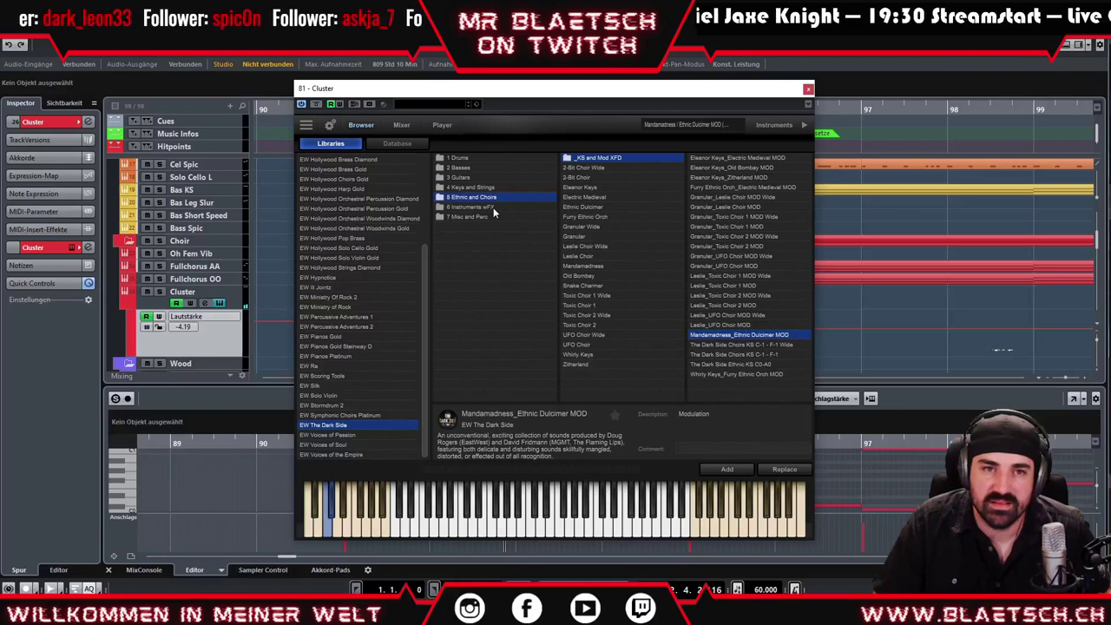
- Audition Psycho Shimmer Keys, Psycho and Underwater Piano Sus from The Dark Side's 4 Keys and Strings folder
click(476, 186)
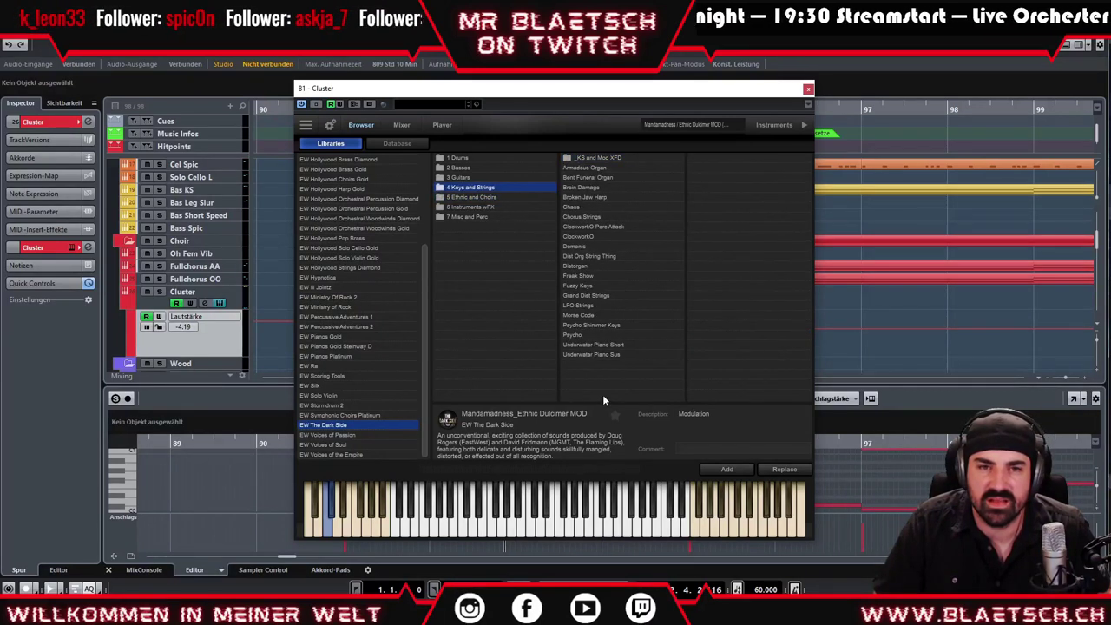
double_click(590, 324)
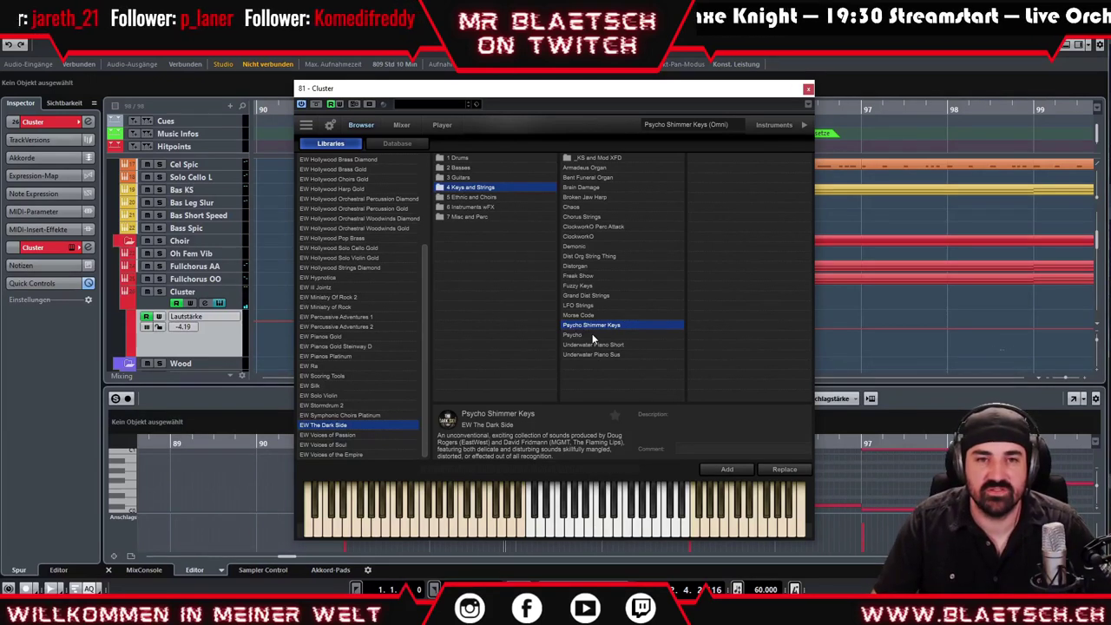
double_click(594, 337)
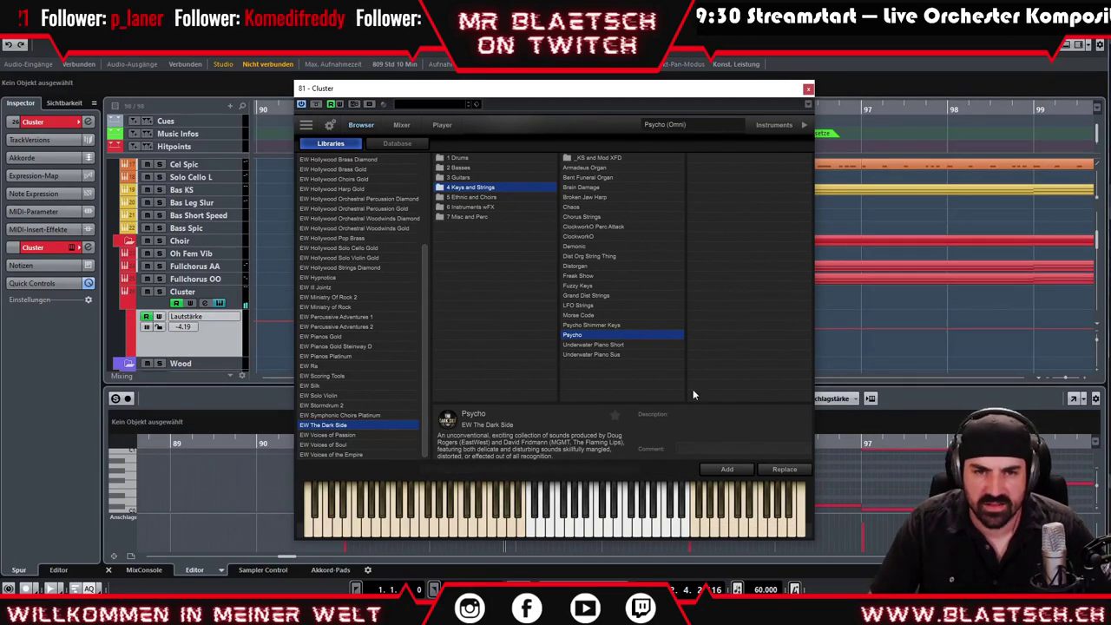
click(622, 355)
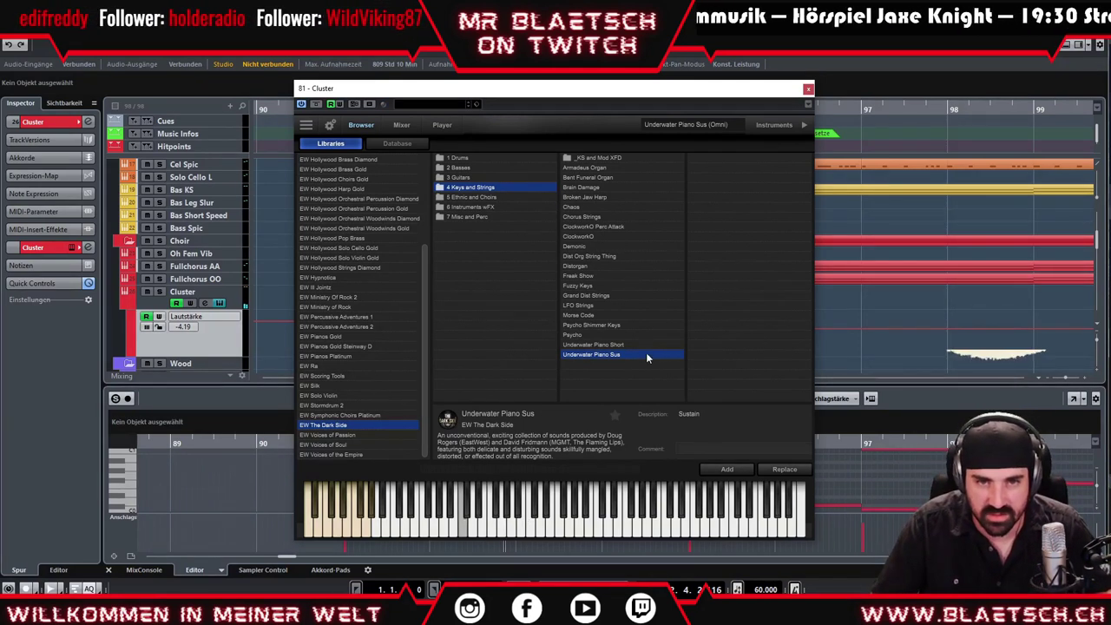
- Audition the Fuzzy Keys, Chaos and Armadeus Organ patches from the 4 Keys and Strings folder
click(589, 285)
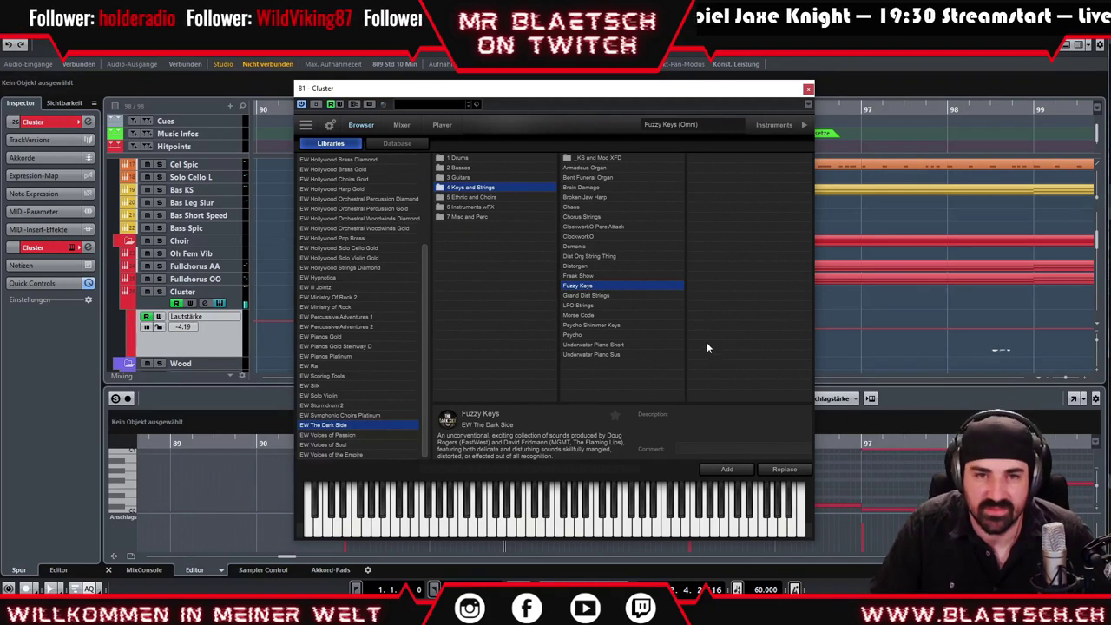
click(575, 206)
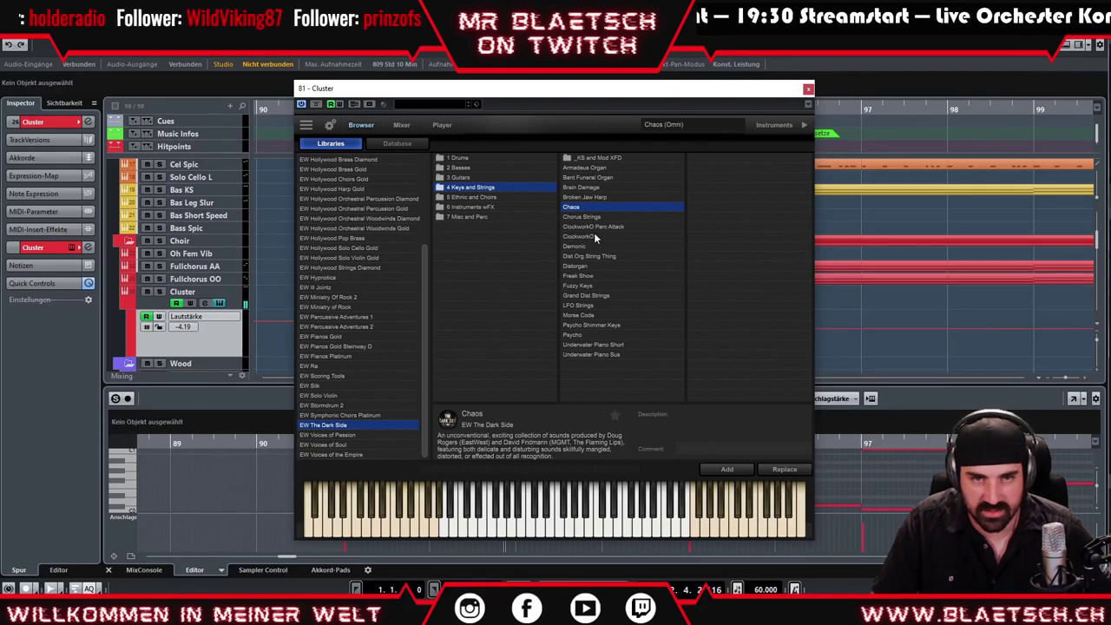
click(594, 168)
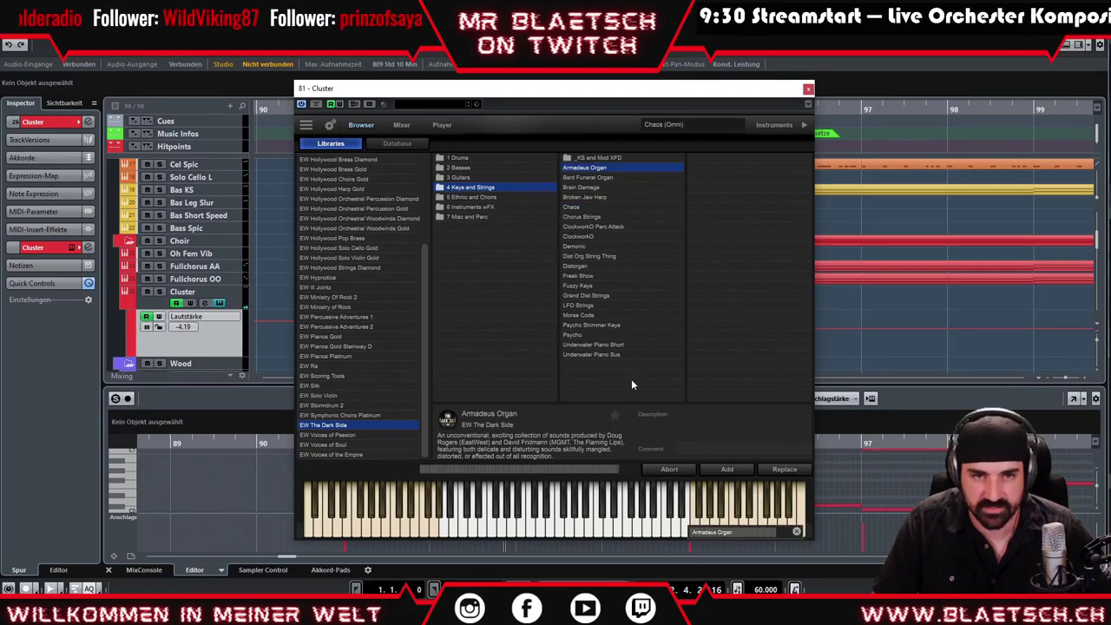
- Audition Ghost Guitar from the 3 Guitars folder and ClockworkO from 4 Keys and Strings
click(484, 178)
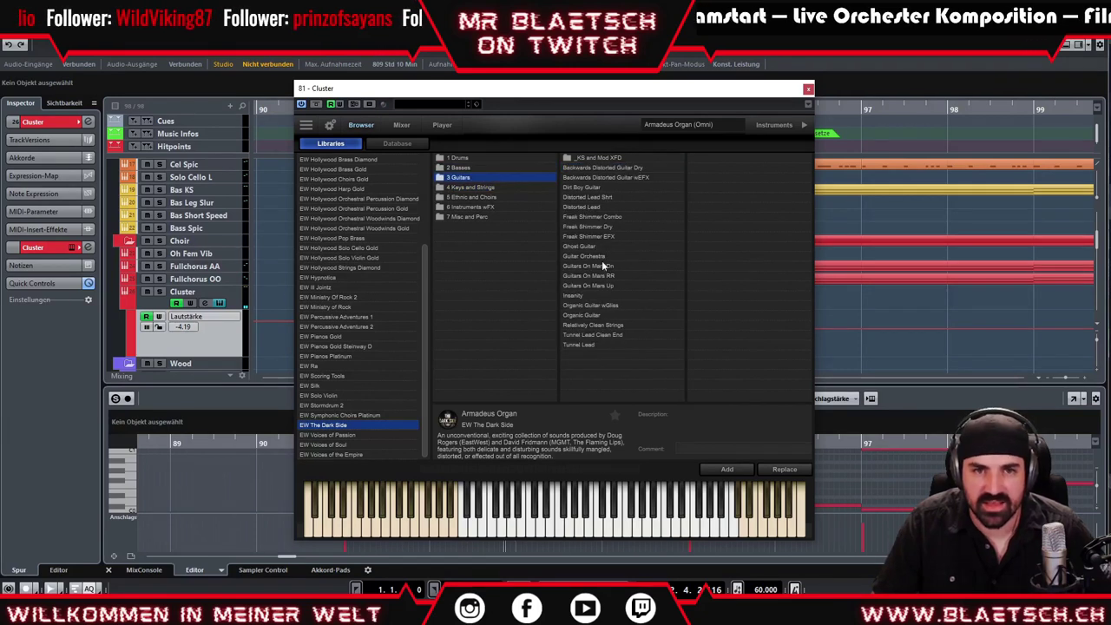
click(579, 248)
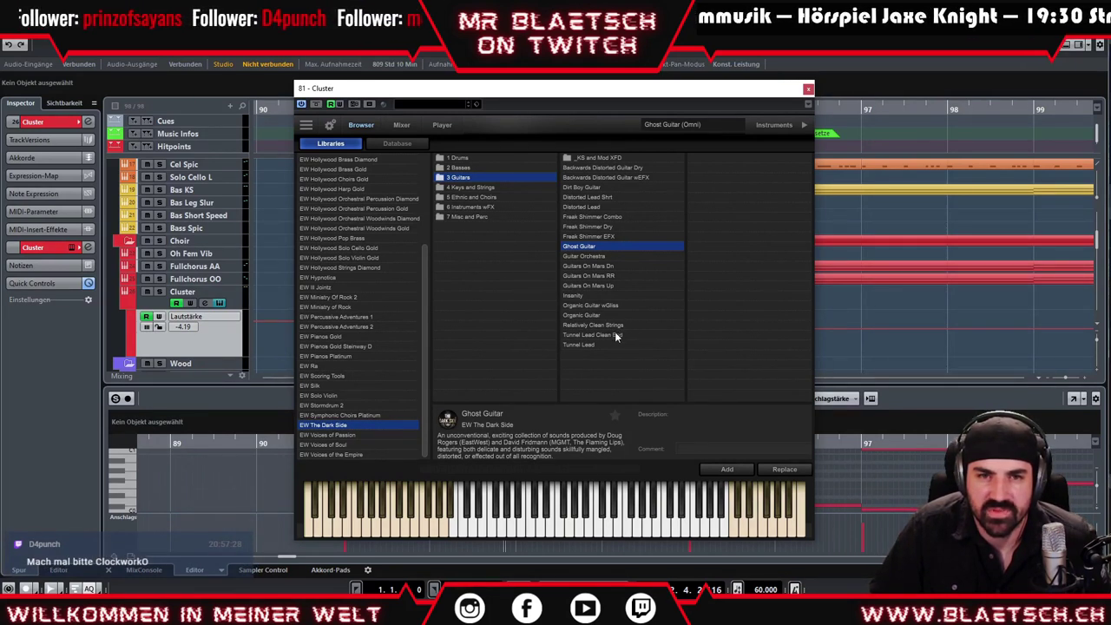
click(498, 186)
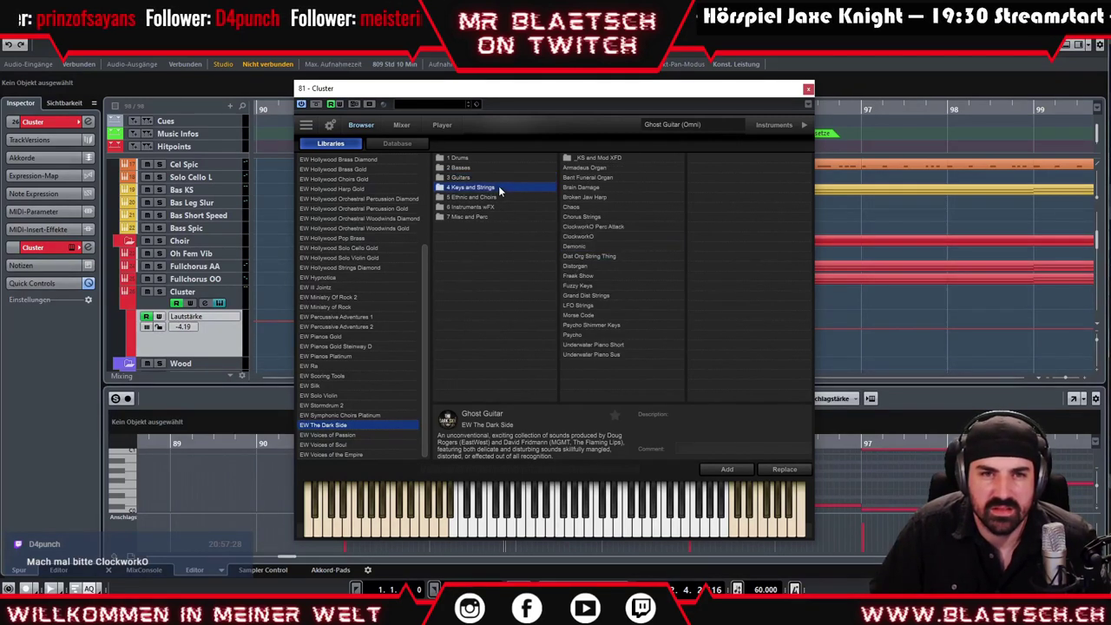
double_click(575, 237)
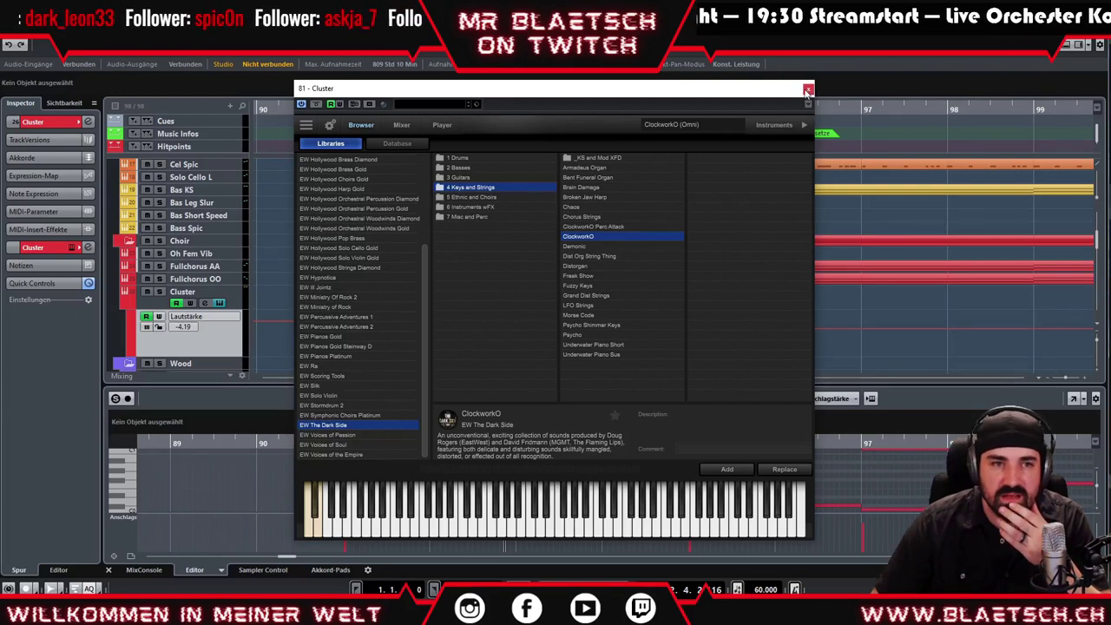
- Close the Cluster instrument and remove the Cluster track from the project
click(807, 90)
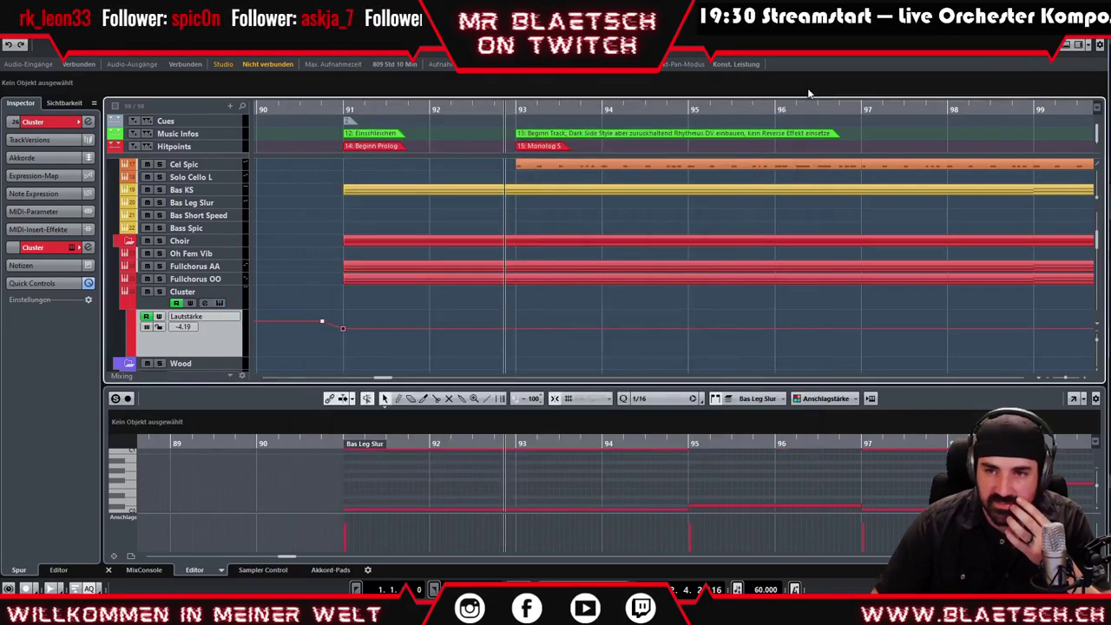
right_click(150, 309)
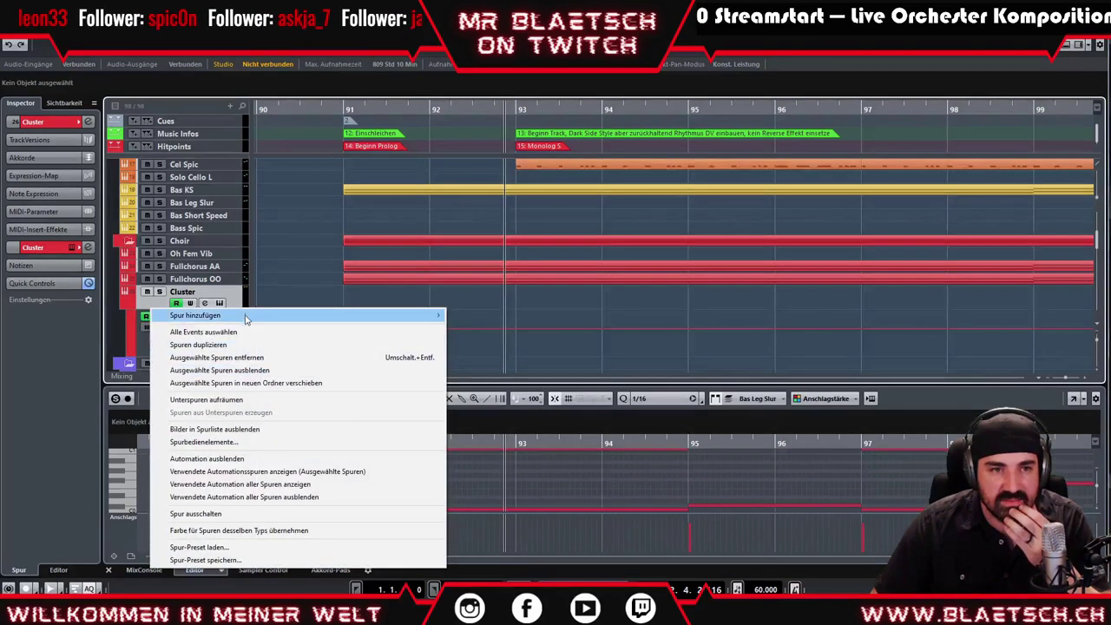
click(263, 357)
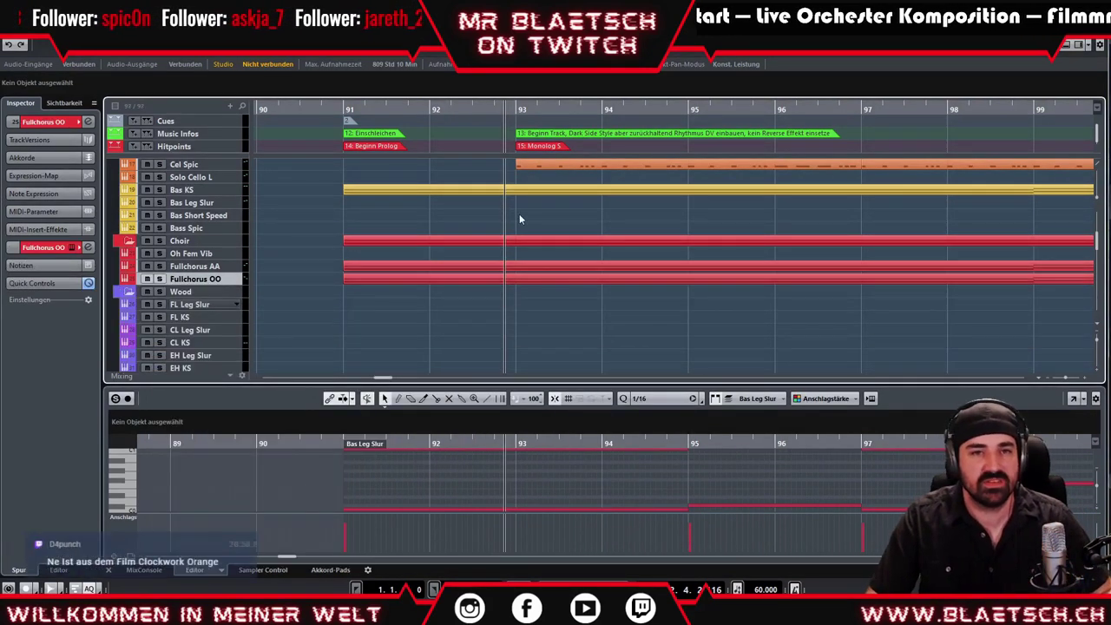
- Play the arrangement from the middle of bar 90 to review the basses, choirs and spiccato strings
scroll(519, 213, up, 2)
click(294, 111)
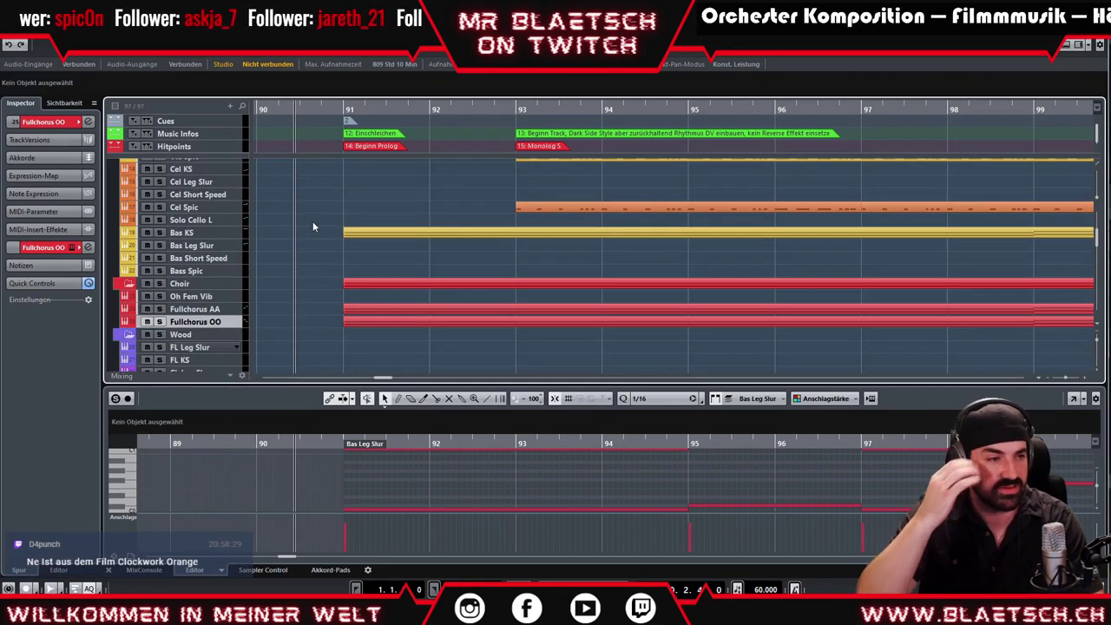
key(space)
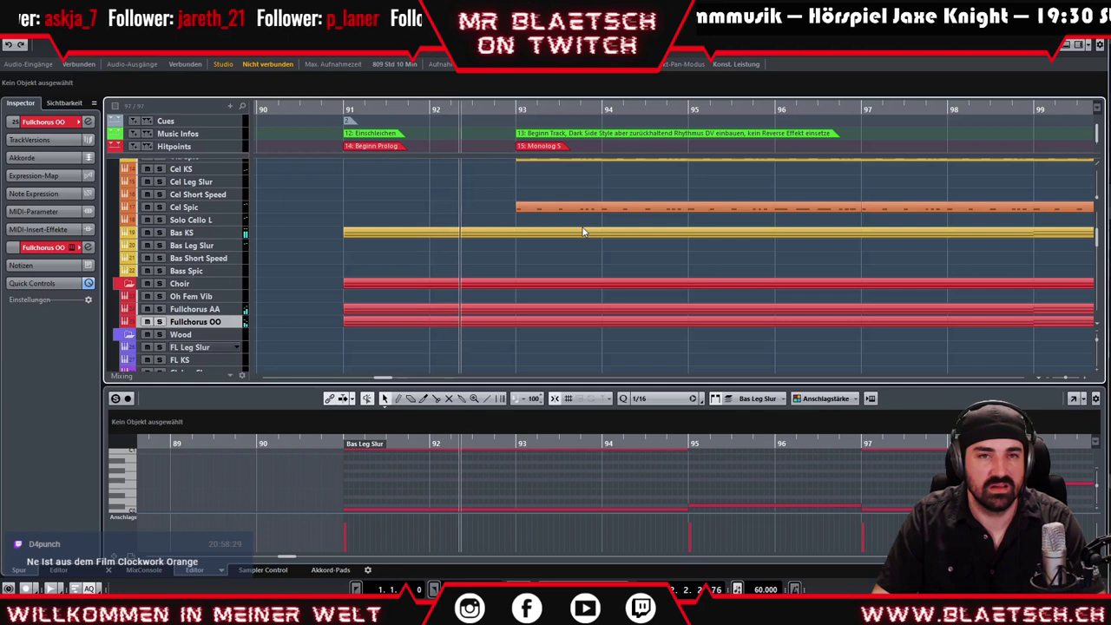
scroll(582, 227, up, 3)
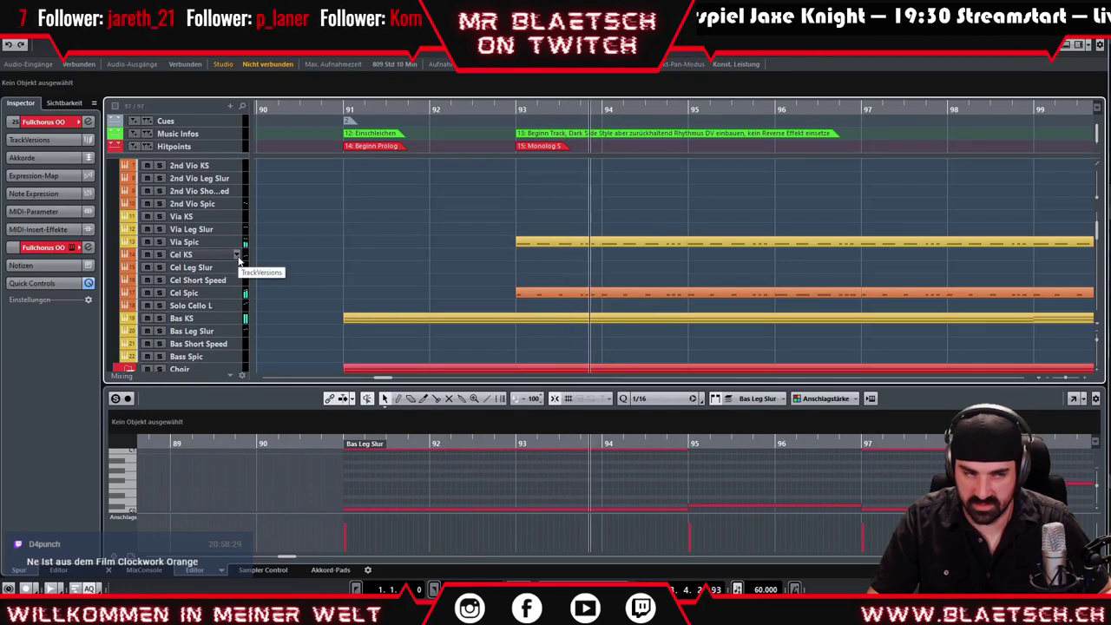
key(space)
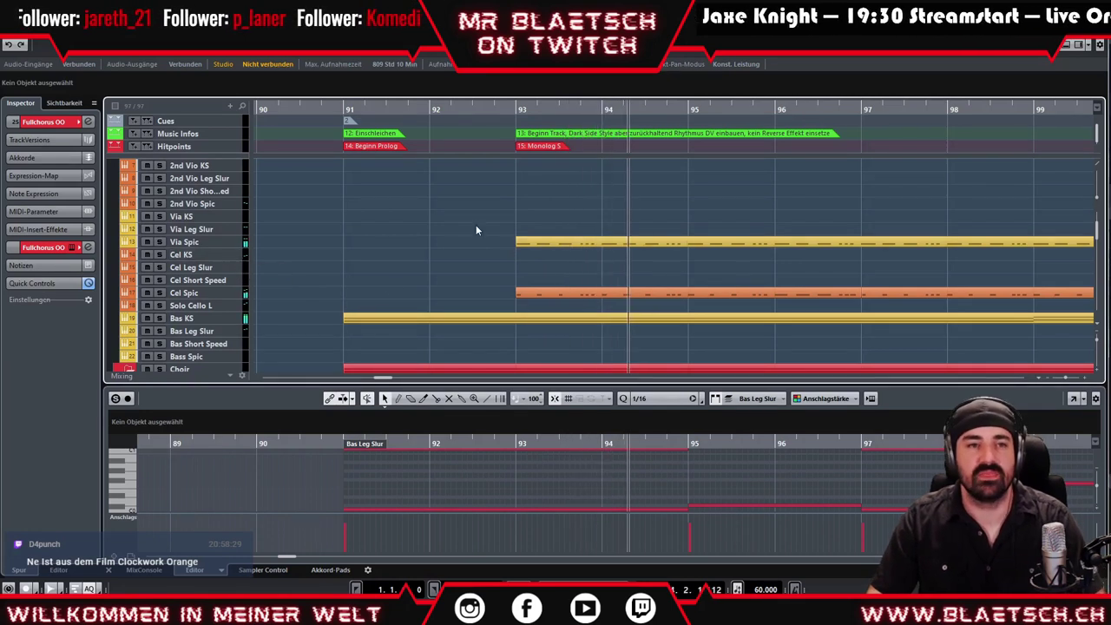
- Delete the Cel Spic parts between bars 93 and 101
click(616, 115)
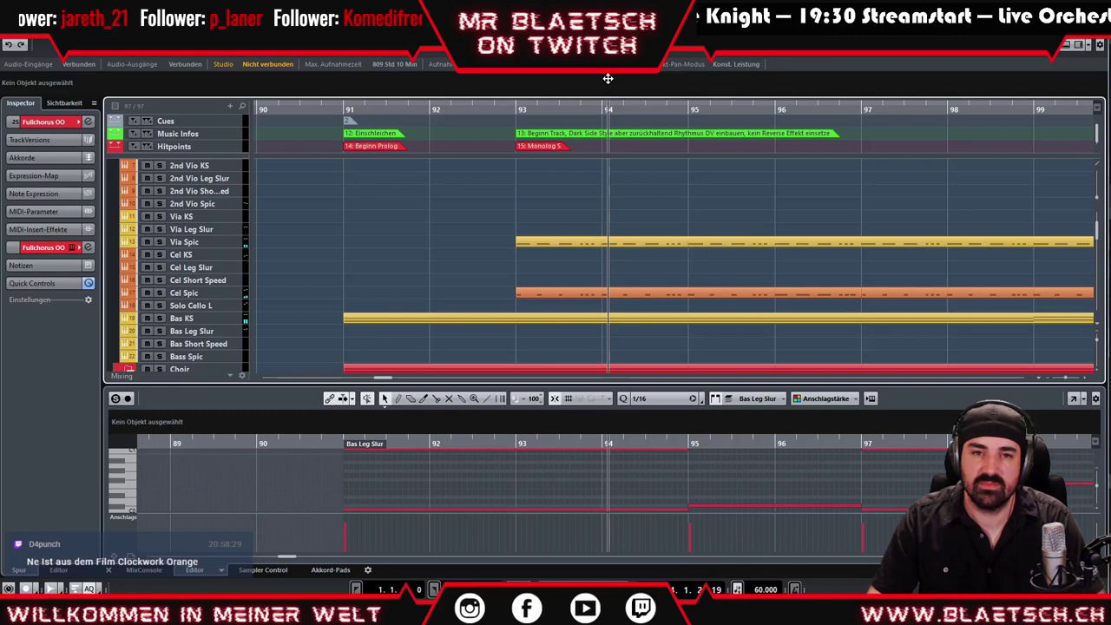
key(g)
key(g)
click(578, 293)
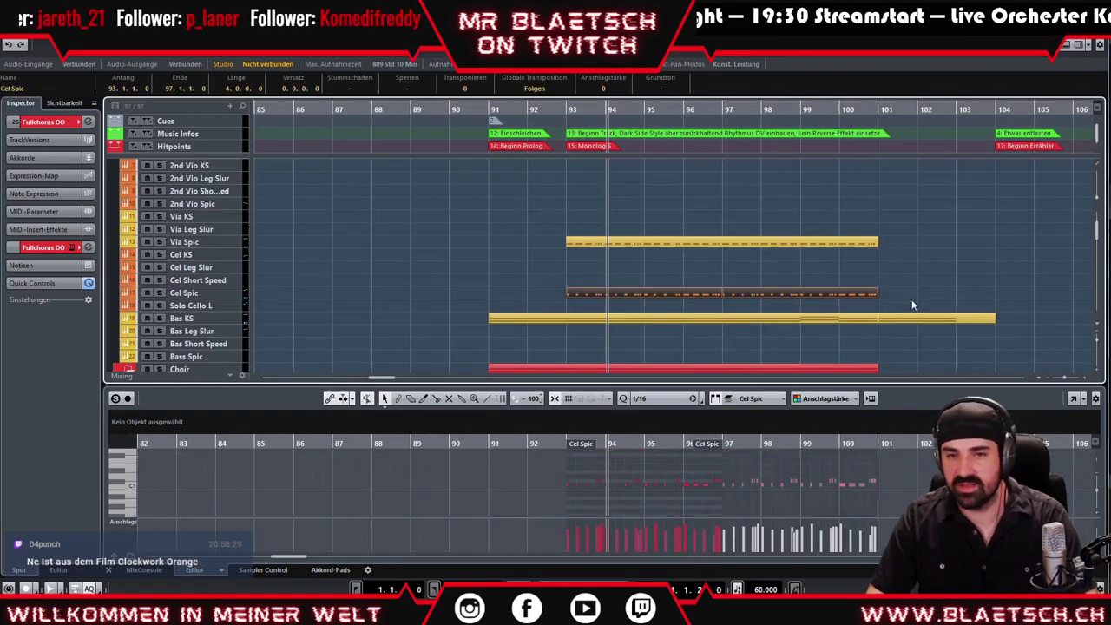
- Copy the Via Spic part onto the Cel Spic track, starting at bar 93
drag(893, 257, 589, 206)
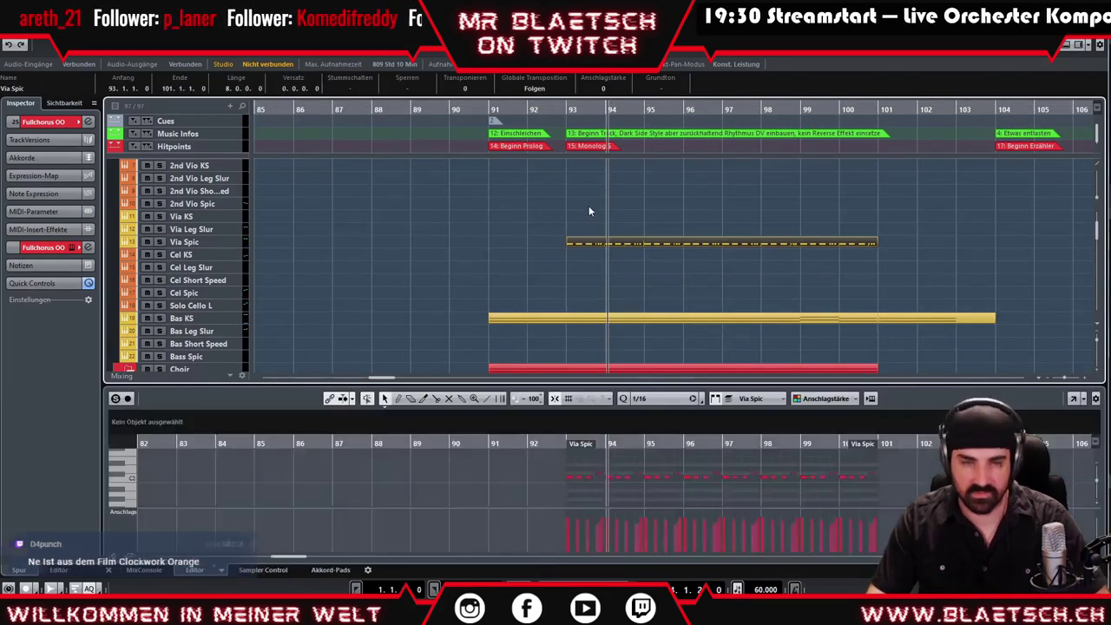
click(561, 110)
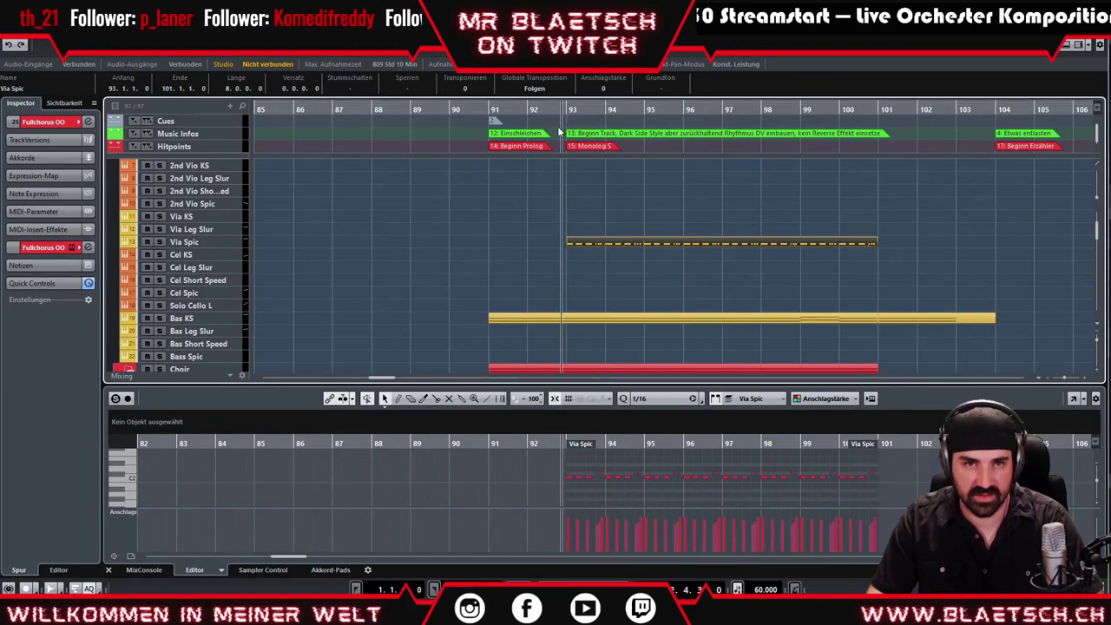
click(569, 109)
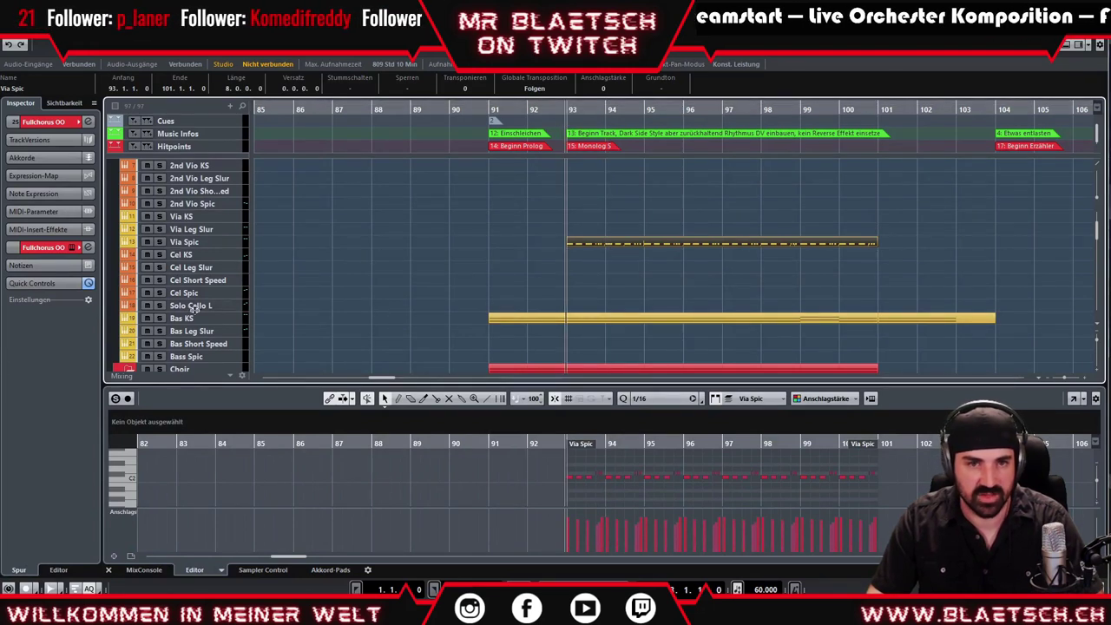
click(224, 292)
key(ctrl+v)
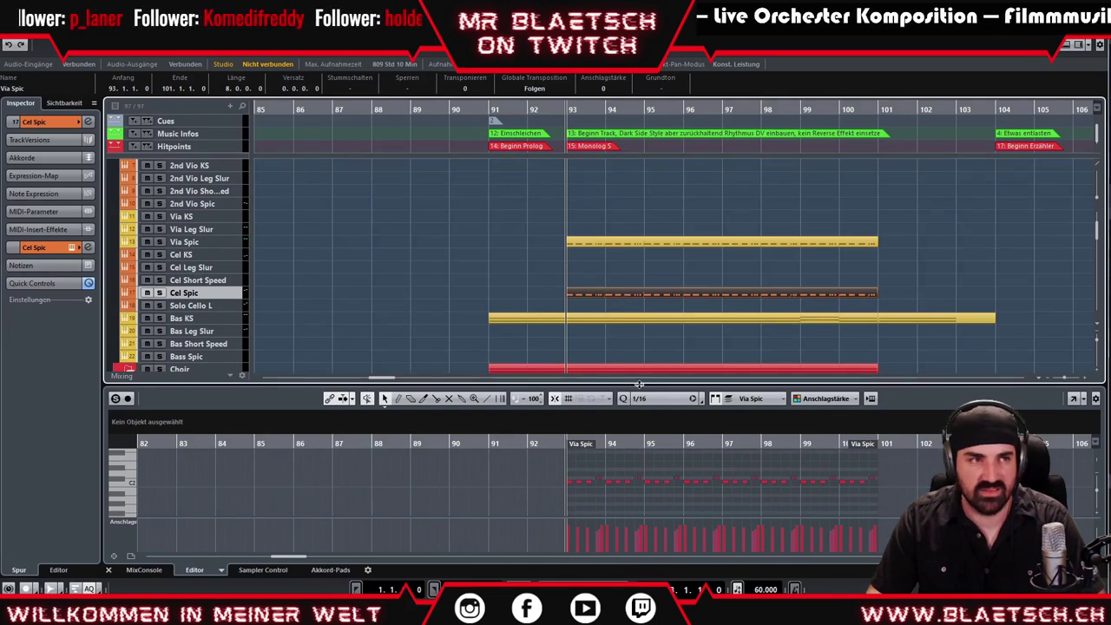
- Transpose all notes of the copied Cel Spic part down one octave, with its first note on C1, and play it back
drag(641, 388, 641, 300)
click(546, 428)
key(ctrl+a)
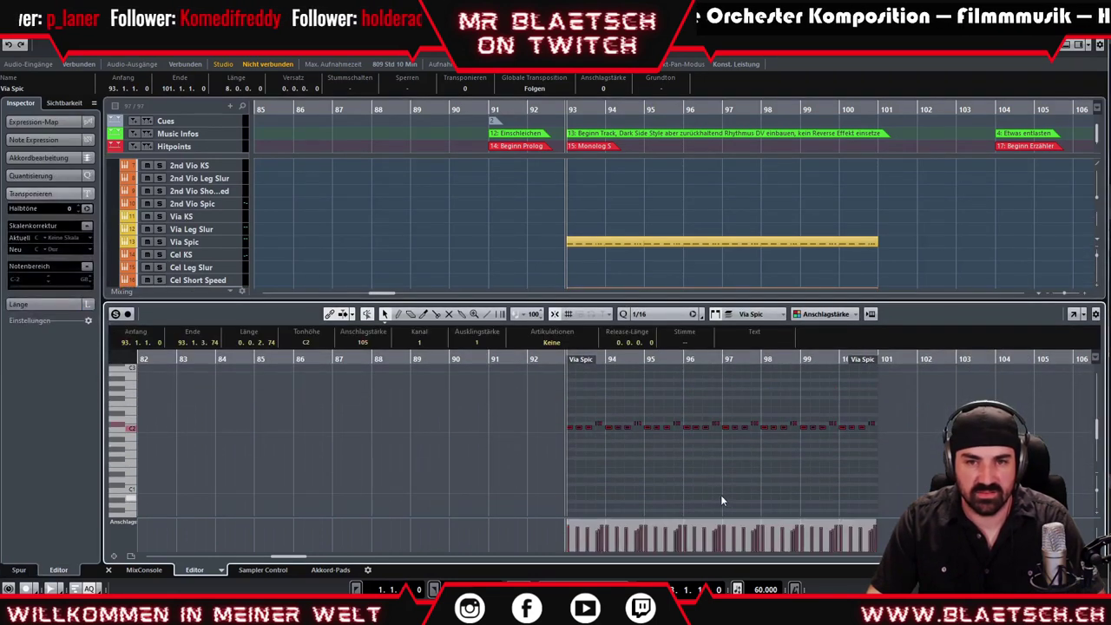
drag(570, 426, 571, 488)
key(space)
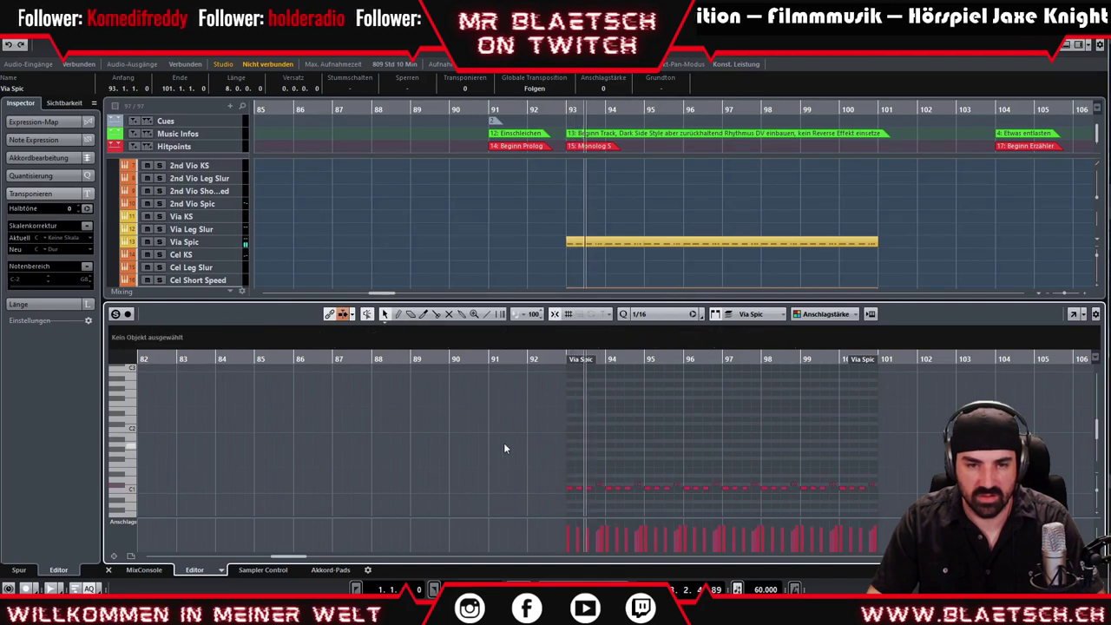
scroll(504, 443, down, 3)
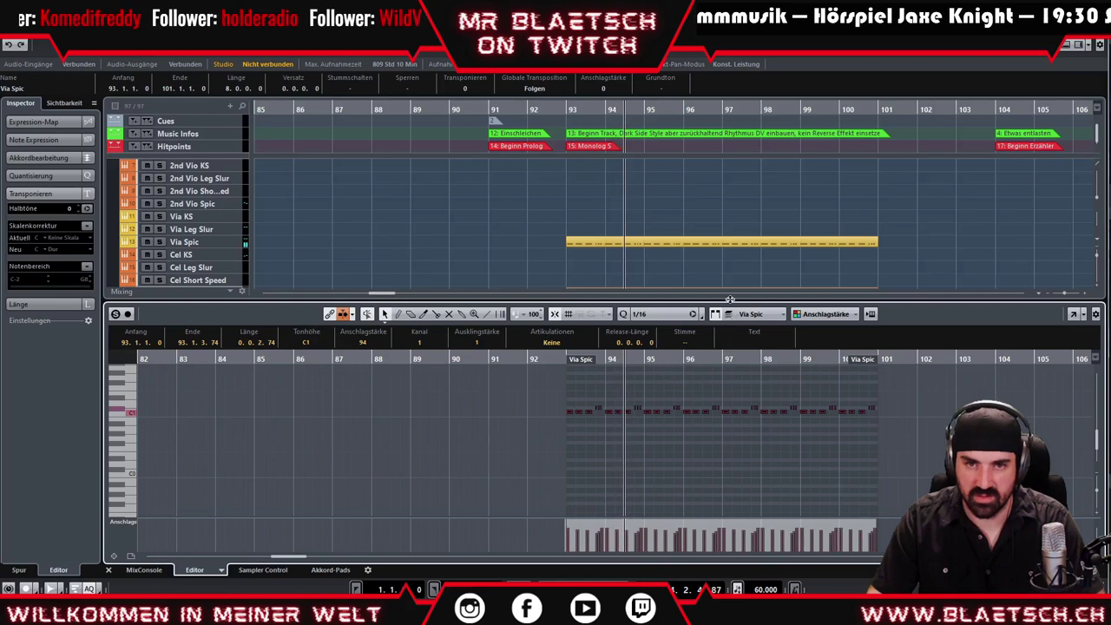
drag(729, 299, 724, 410)
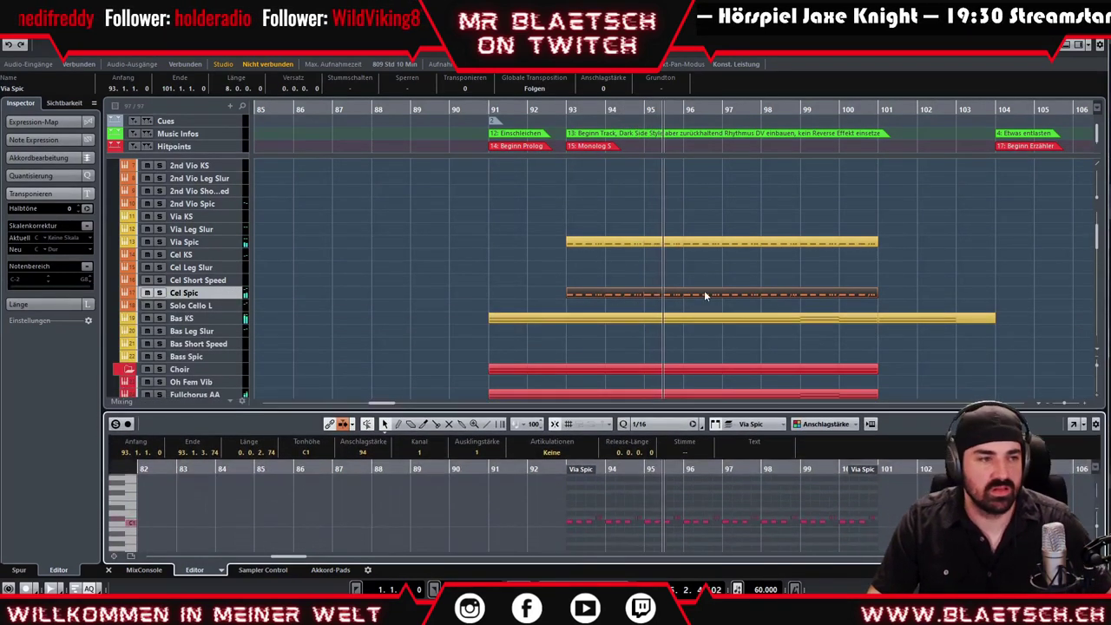
- Find and select the Hackbrett track in the Specials folder while the arrangement plays
scroll(712, 302, down, 3)
scroll(734, 305, up, 3)
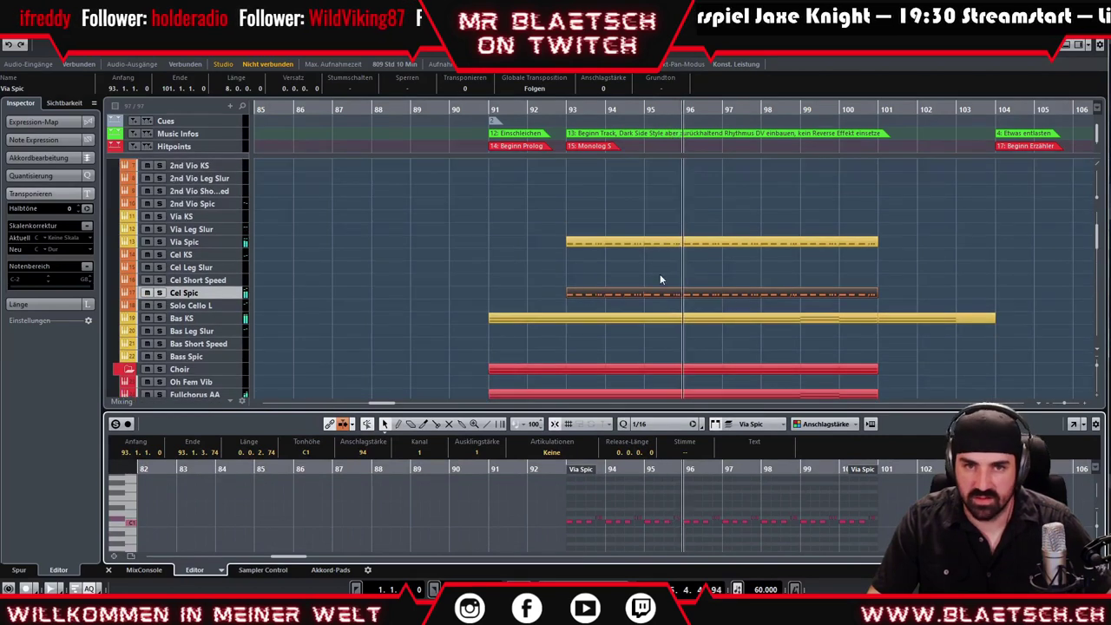
scroll(219, 279, up, 3)
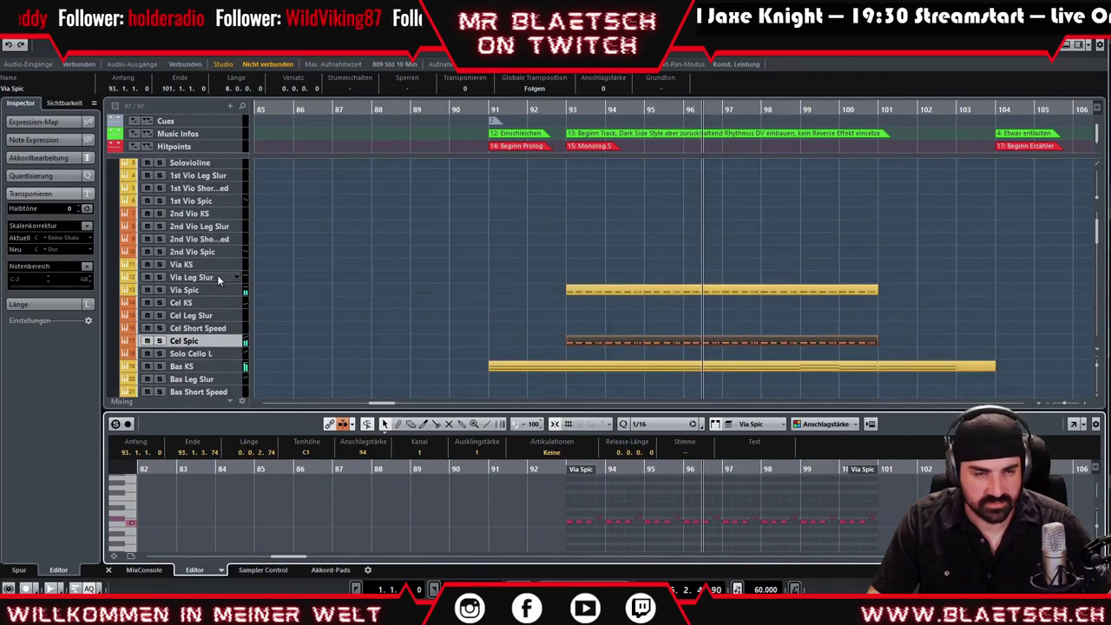
scroll(221, 278, down, 10)
scroll(224, 286, down, 8)
scroll(219, 304, up, 3)
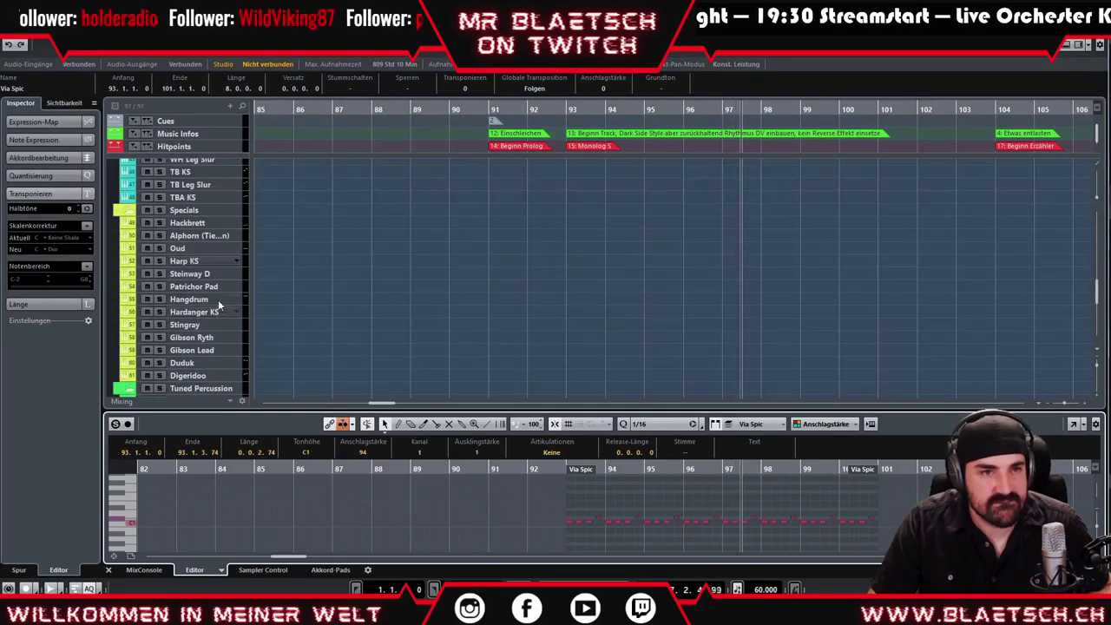
click(225, 225)
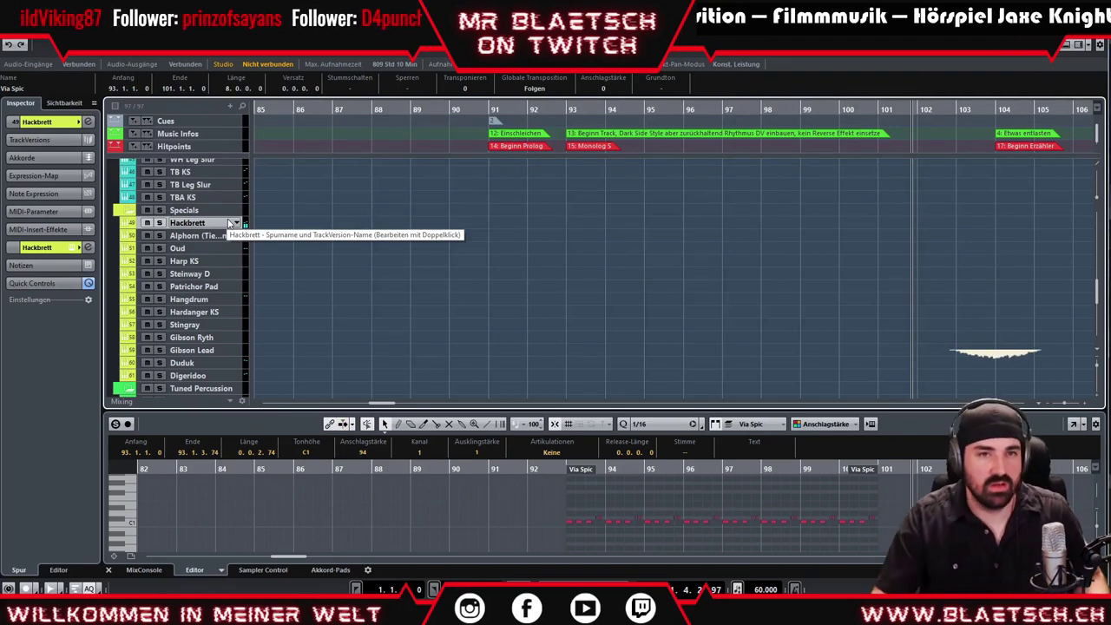
- Play the arrangement from just before bar 93 and select the Digeridoo track in the Specials folder
scroll(467, 246, down, 3)
scroll(487, 248, up, 5)
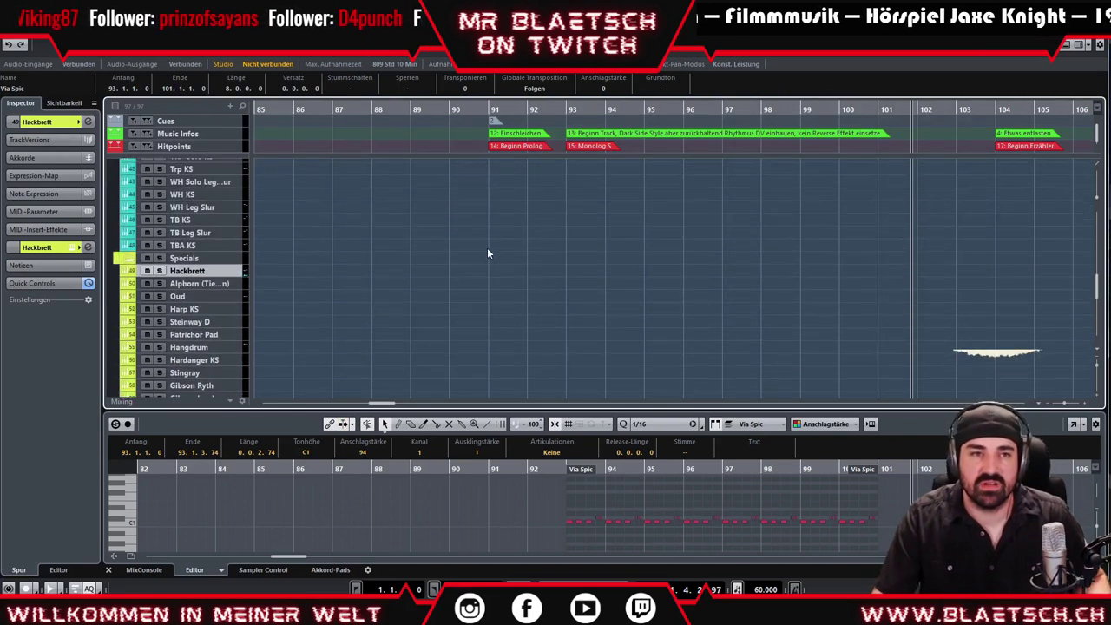
click(555, 109)
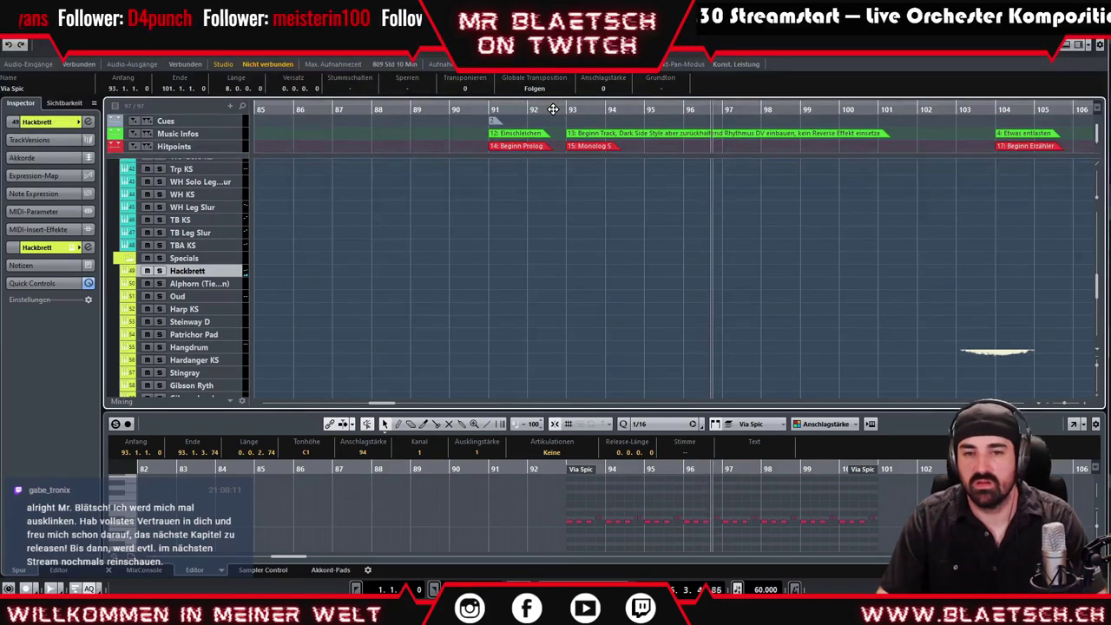
scroll(606, 247, down, 3)
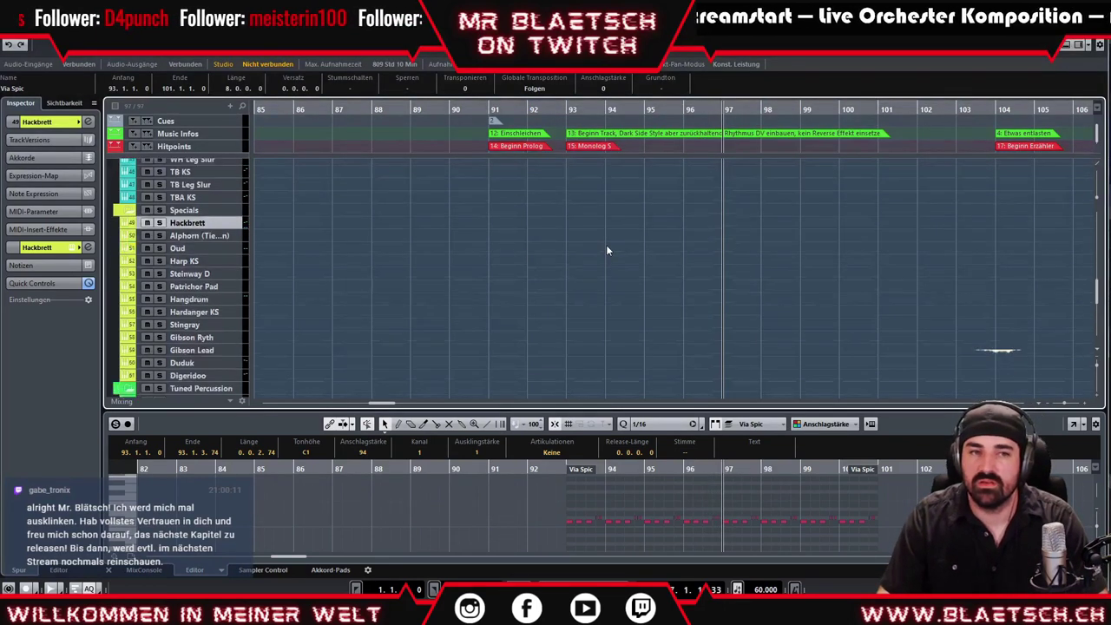
scroll(318, 314, down, 3)
click(217, 334)
- Copy both Bas KS parts between bars 91 and 104 onto the Digeridoo track, starting at bar 91
scroll(556, 251, up, 20)
scroll(531, 274, up, 5)
scroll(542, 278, down, 4)
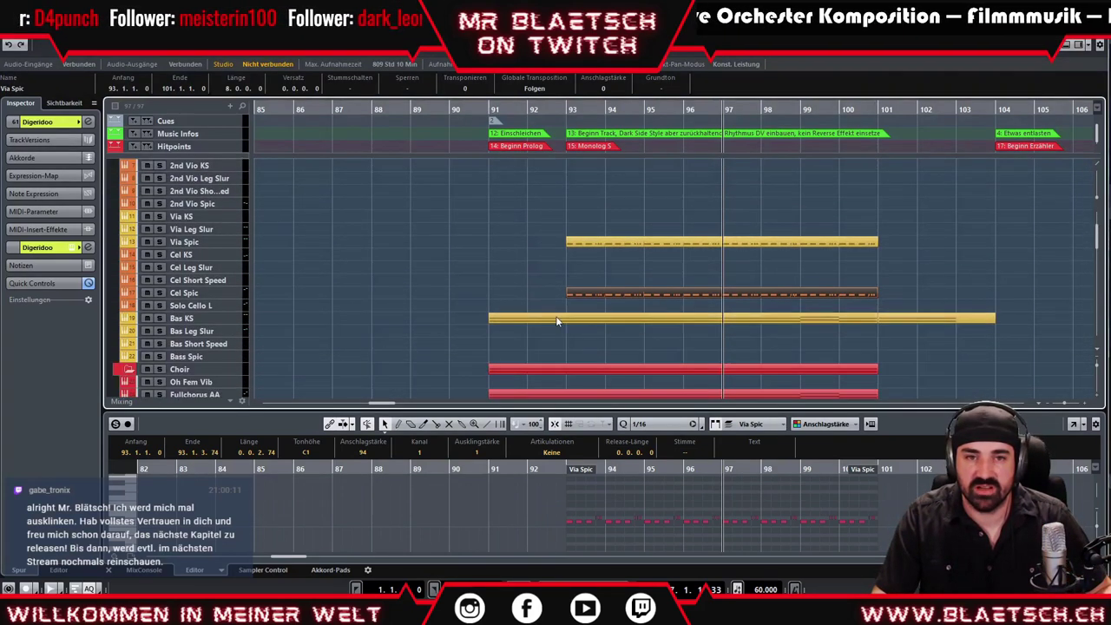
click(557, 321)
scroll(538, 308, down, 8)
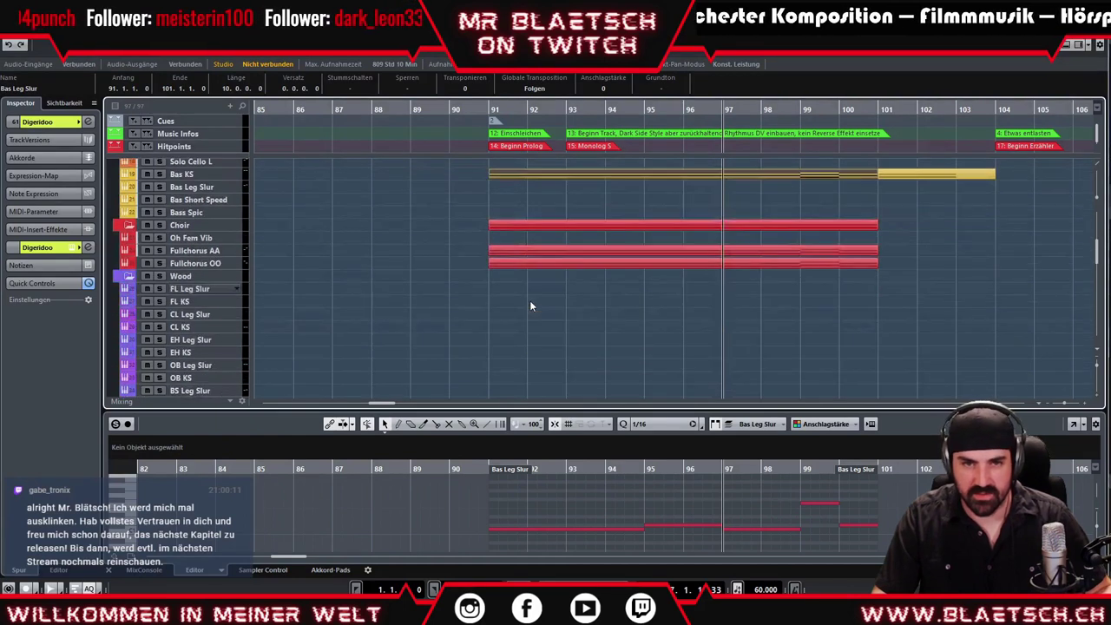
scroll(531, 306, up, 8)
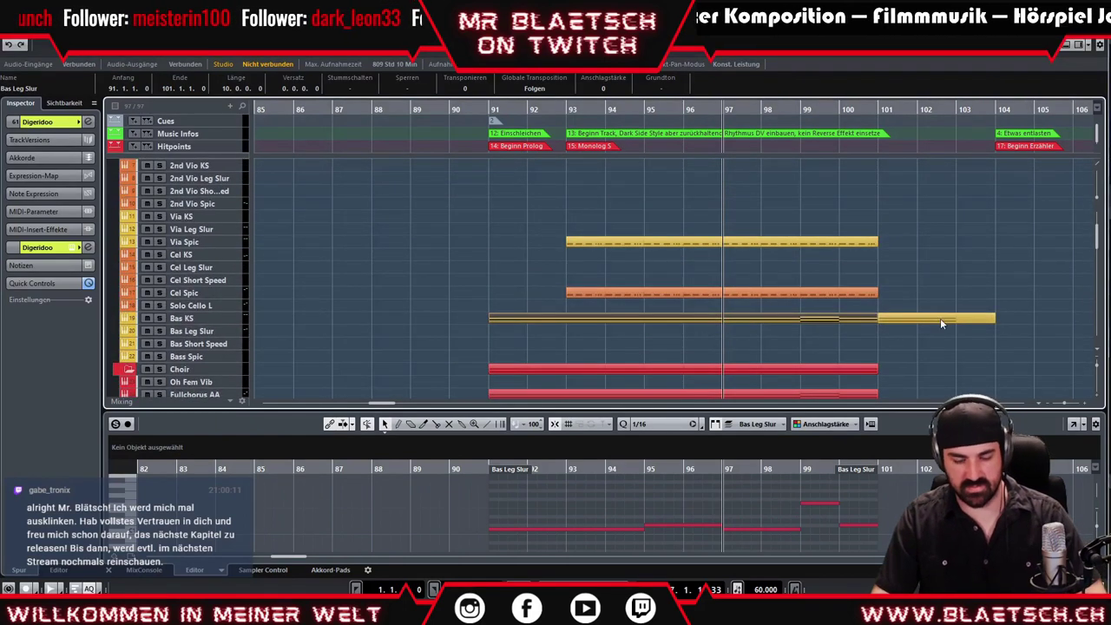
key(Left)
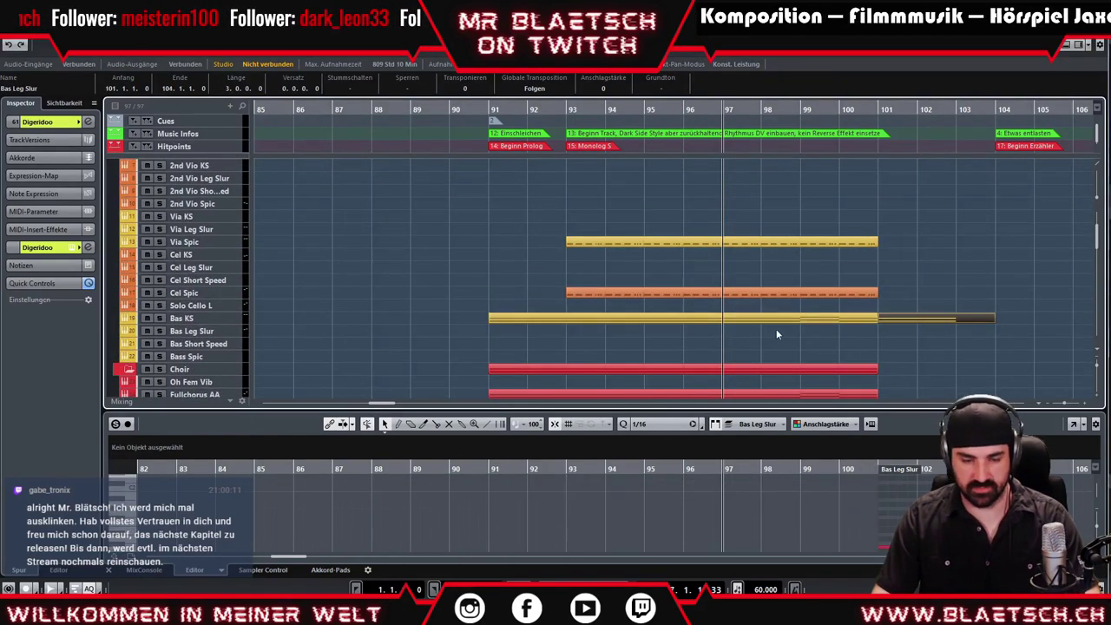
click(530, 322)
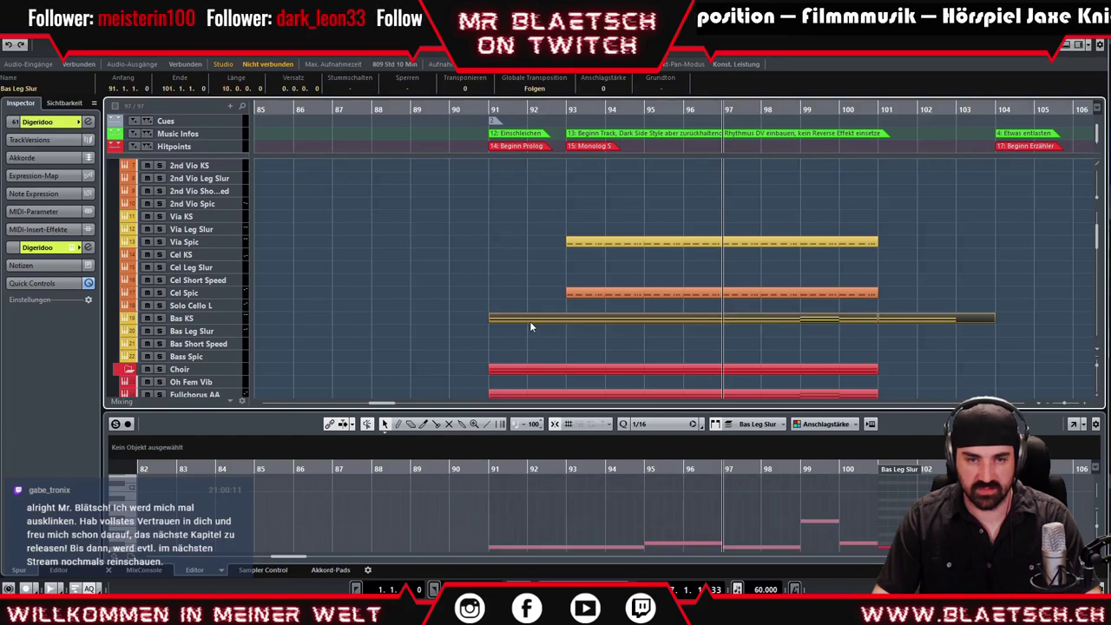
click(491, 108)
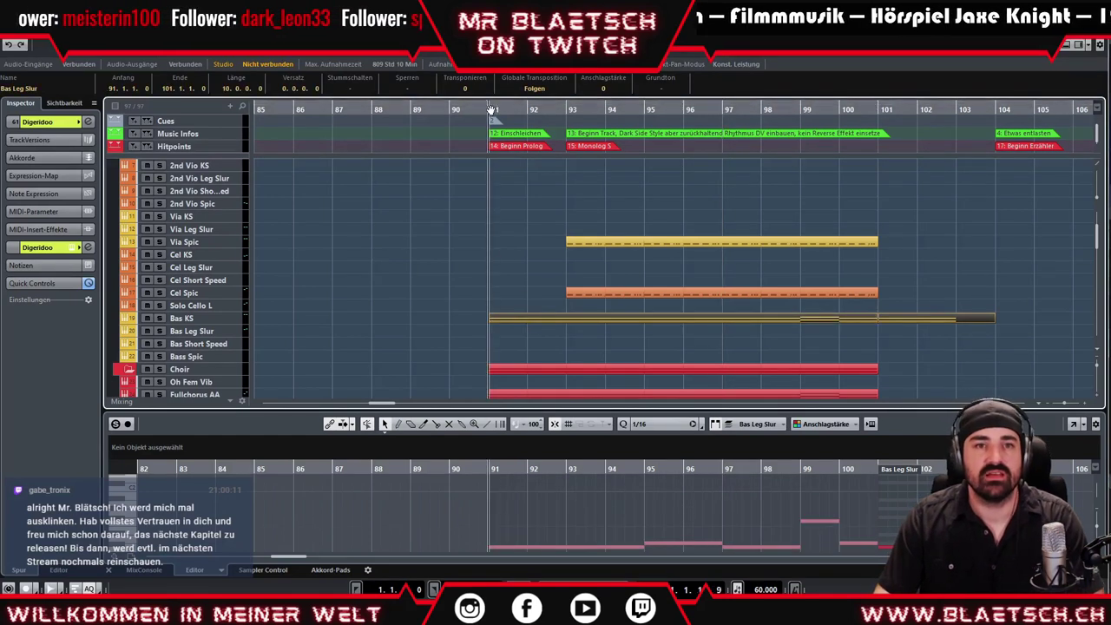
scroll(441, 224, down, 15)
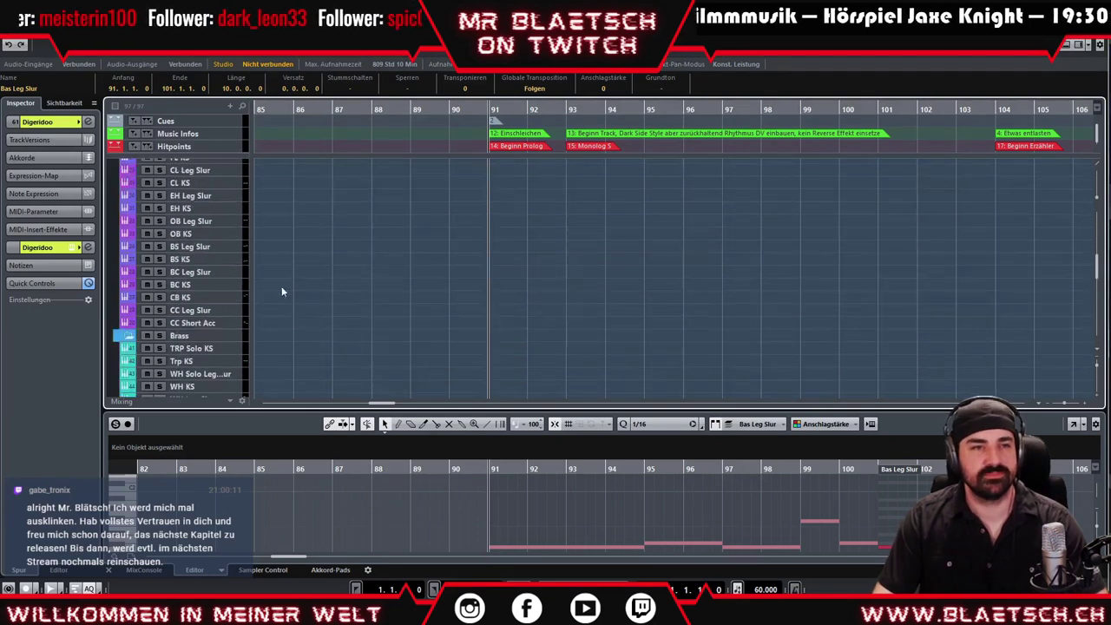
scroll(277, 313, down, 5)
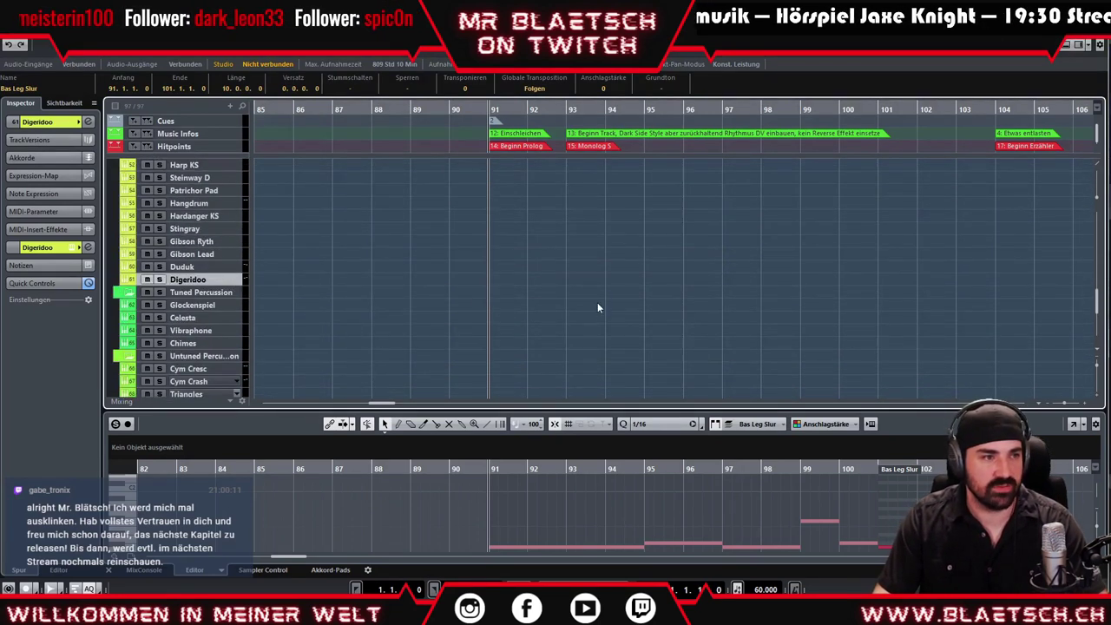
click(640, 333)
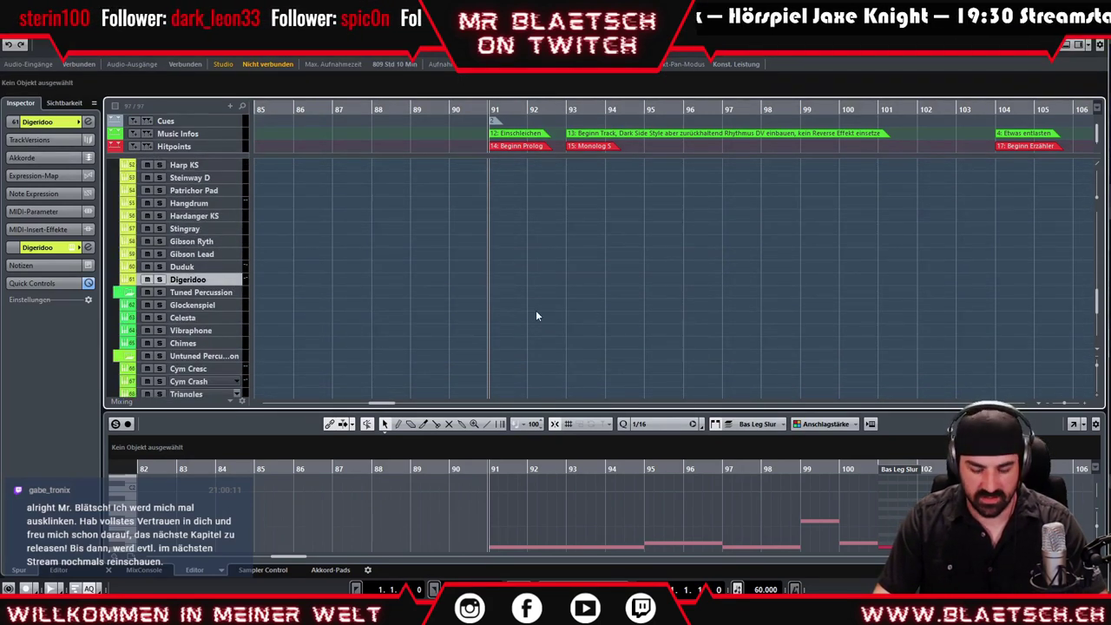
key(ctrl+v)
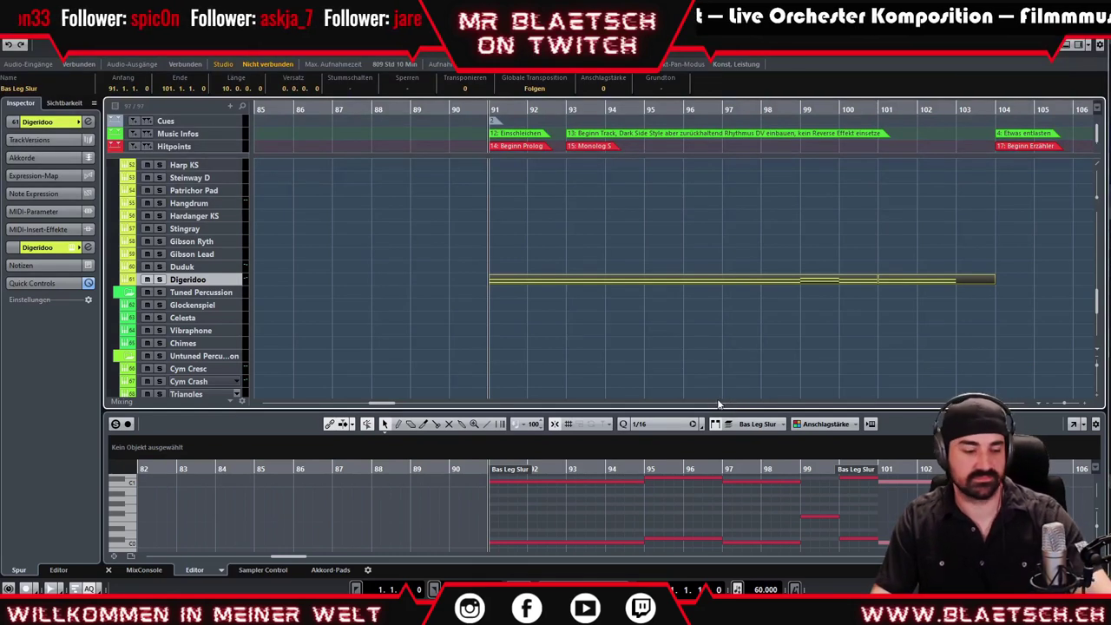
- Show the Digeridoo volume automation, add a point just before bar 88 and delete the upper point at bar 91
click(127, 279)
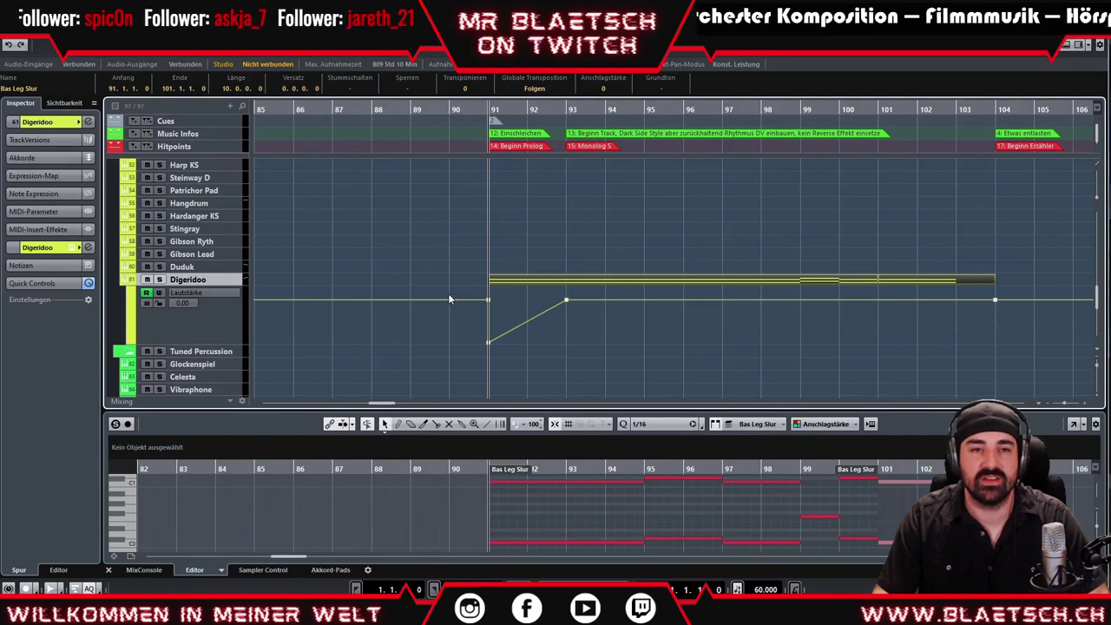
click(370, 307)
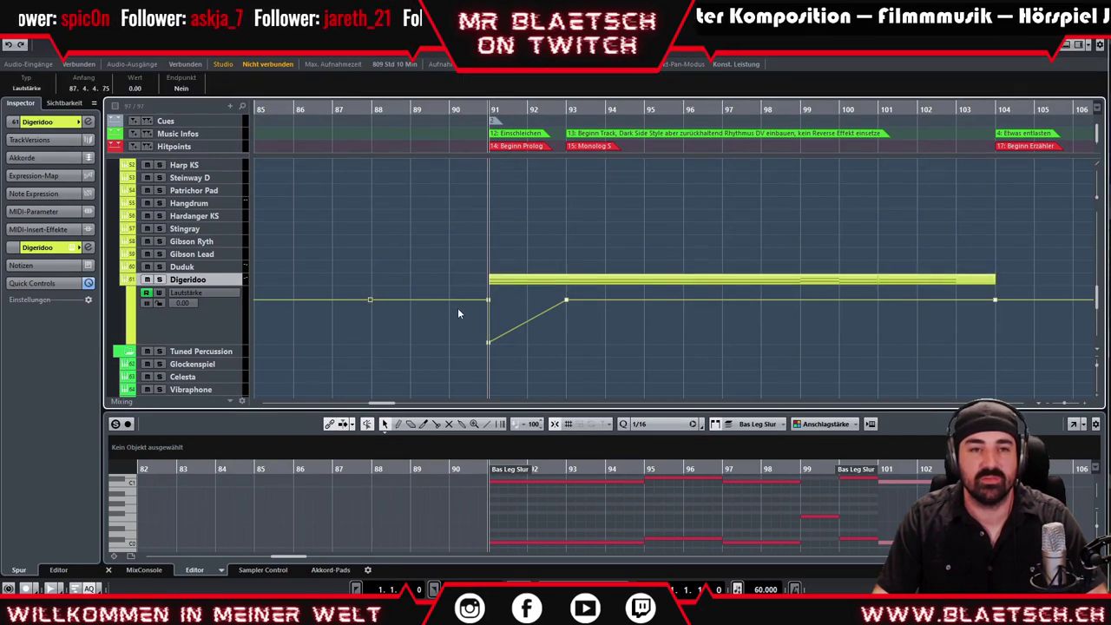
key(Delete)
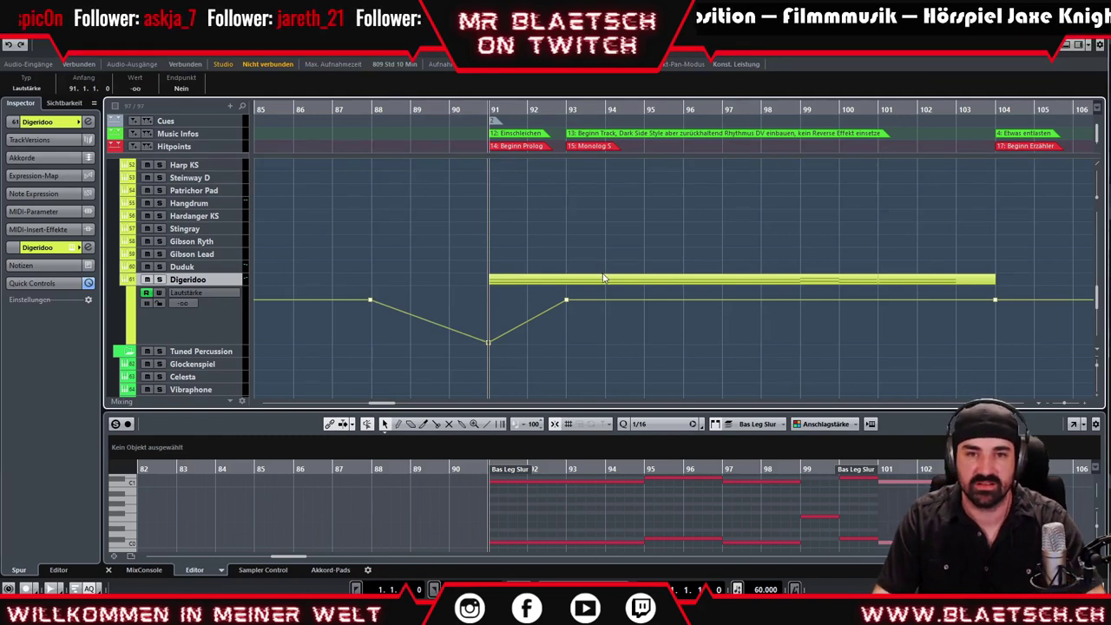
- Delete the upper-octave notes of the first Digeridoo part between bars 91 and 101
click(606, 278)
drag(642, 408, 641, 253)
drag(406, 420, 943, 477)
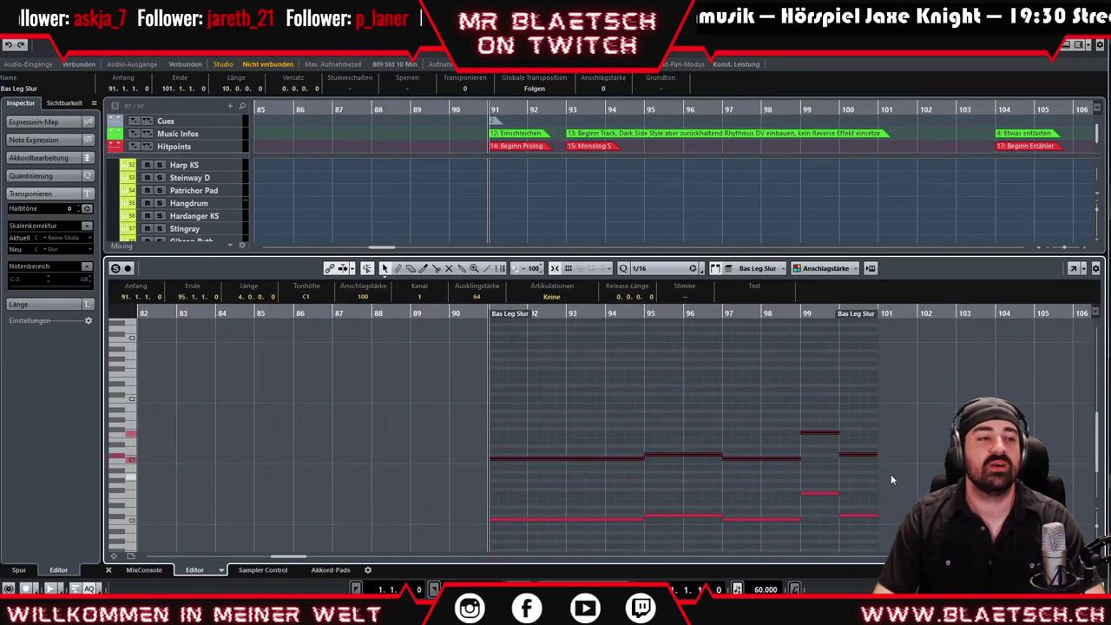
key(Delete)
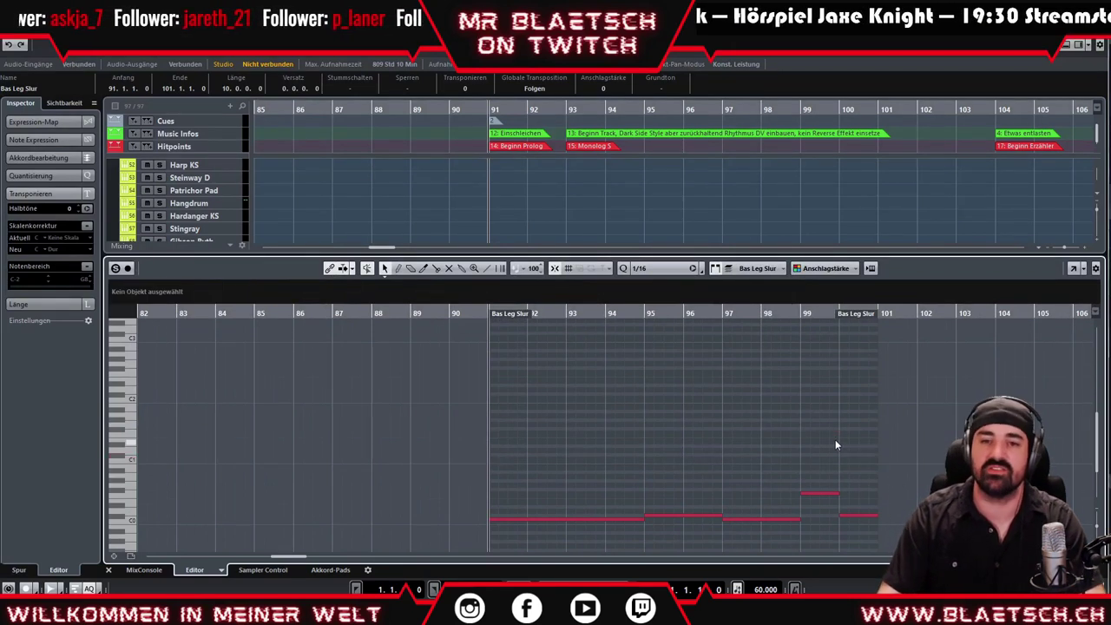
- Transpose the remaining notes of the first Digeridoo part up one octave, with the first note on C1
scroll(591, 421, down, 3)
click(538, 426)
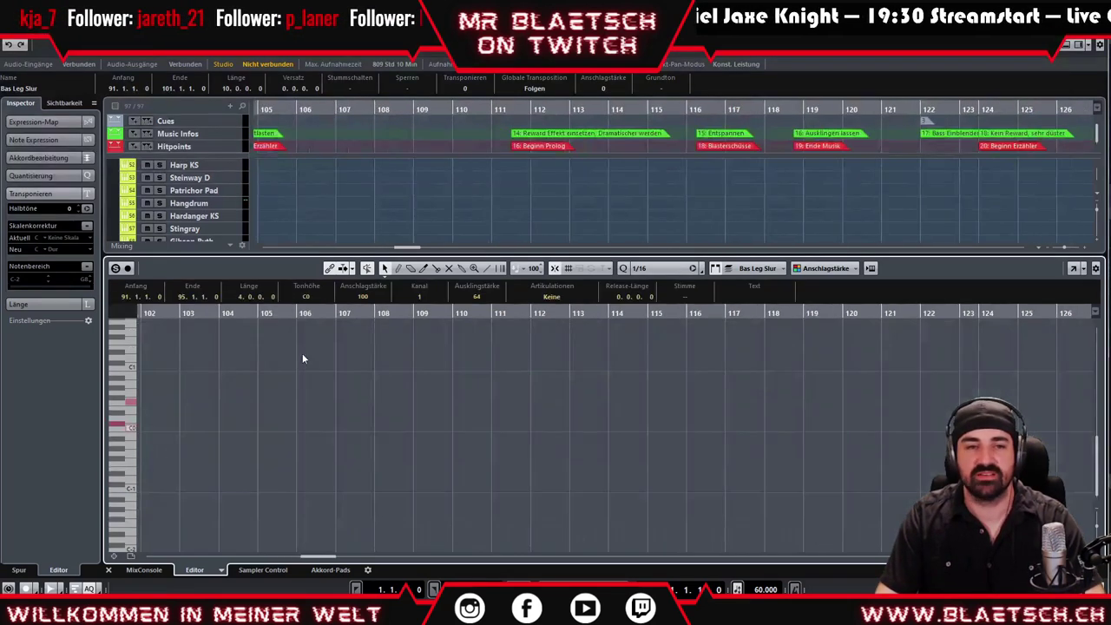
drag(119, 311, 211, 330)
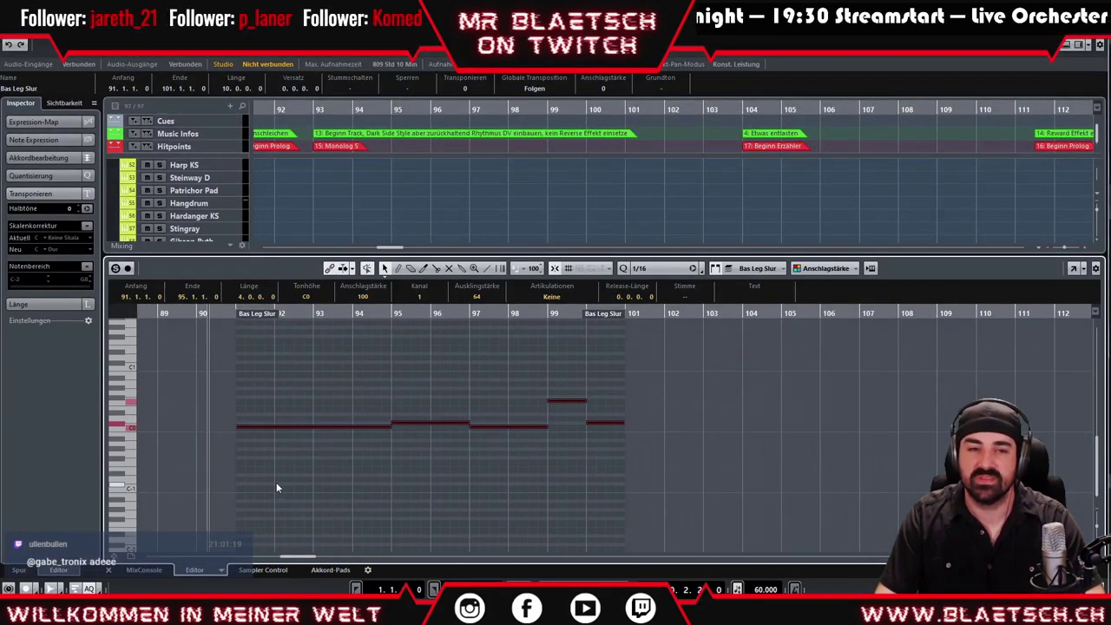
drag(247, 425, 248, 373)
scroll(271, 204, down, 5)
- Play from bar 93 and raise the selected Digeridoo notes by two semitones, with the first note on D1
click(316, 111)
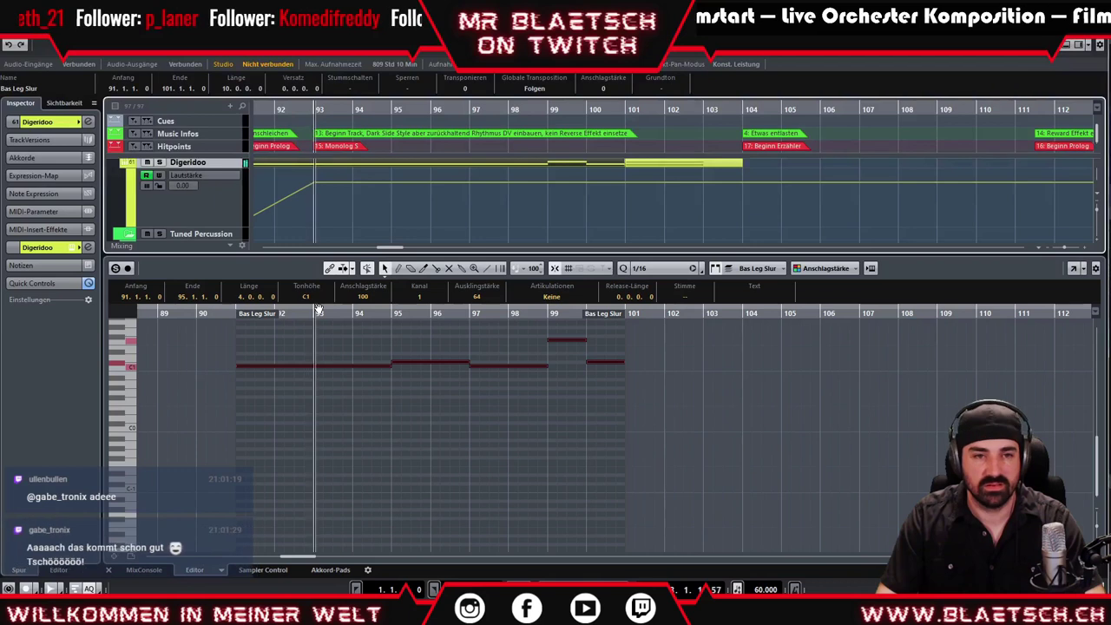
key(Up)
key(Up)
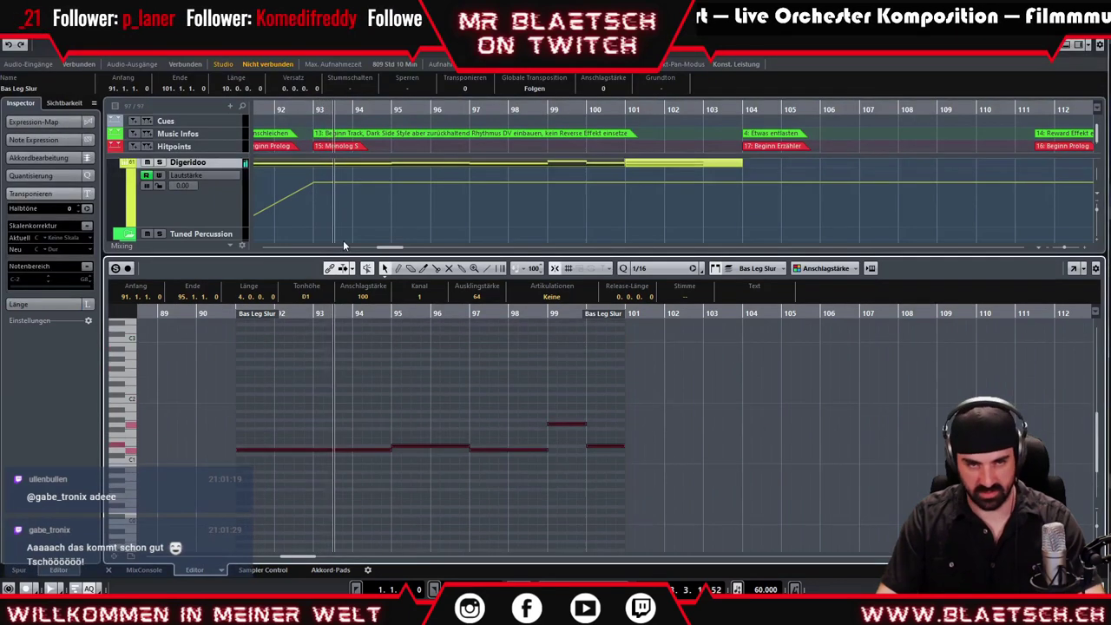
- Lower the Digeridoo volume automation at bar 93 to -0.70 and delete the automation point at bar 104
drag(344, 254, 335, 398)
scroll(319, 238, up, 3)
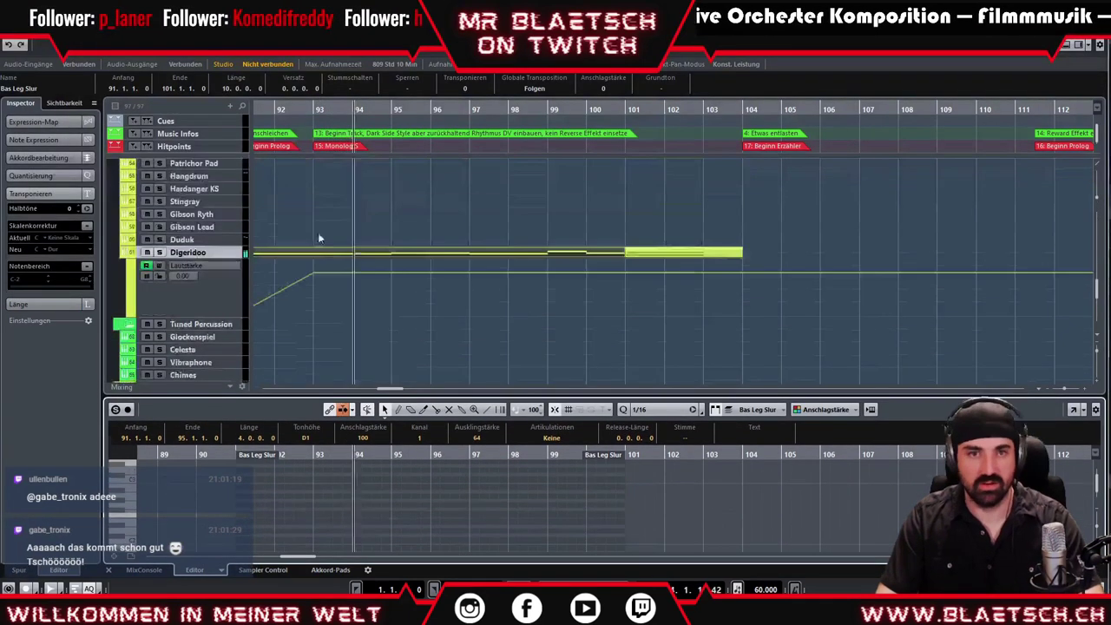
click(313, 274)
drag(314, 276, 313, 282)
click(741, 274)
drag(741, 273, 744, 272)
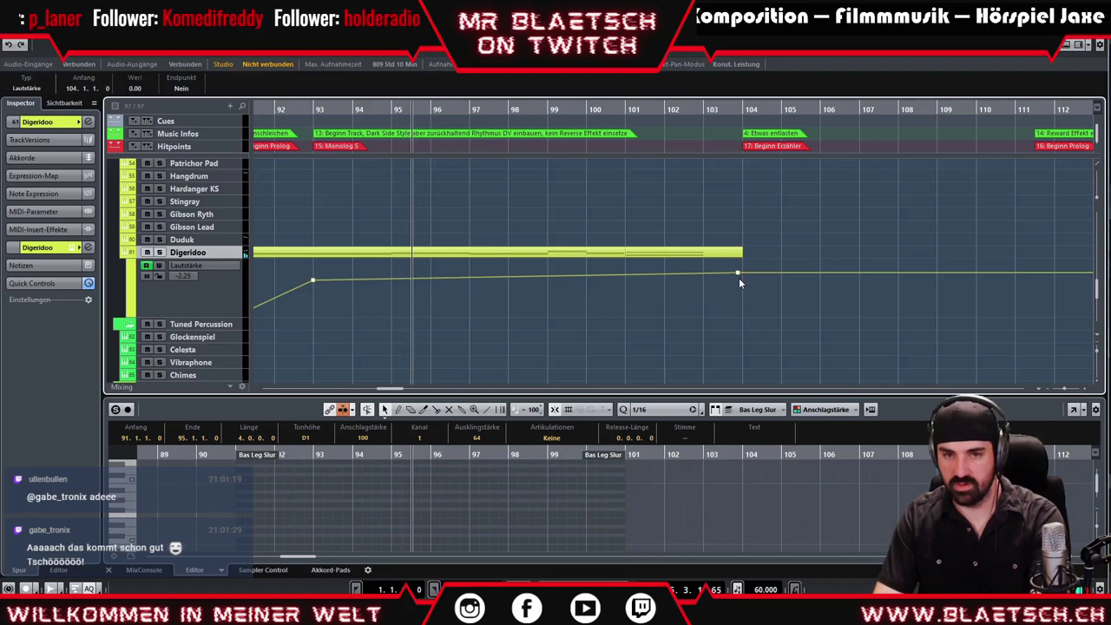
key(Delete)
drag(313, 278, 313, 277)
- Transpose the lower note of the second Digeridoo part at bar 101 up one octave to C1
click(660, 251)
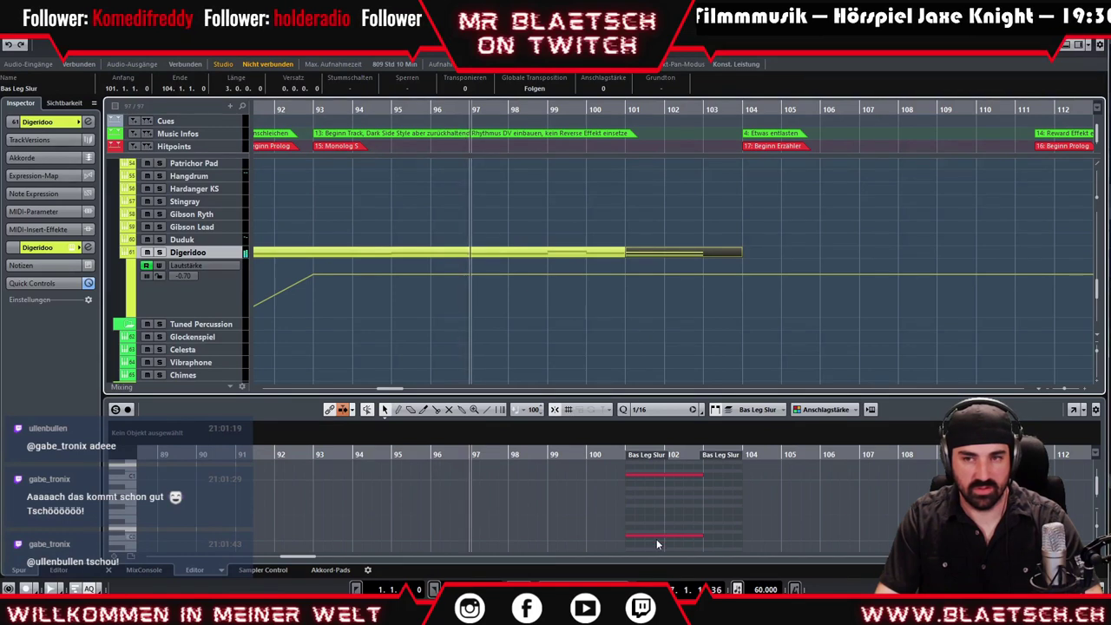
click(657, 538)
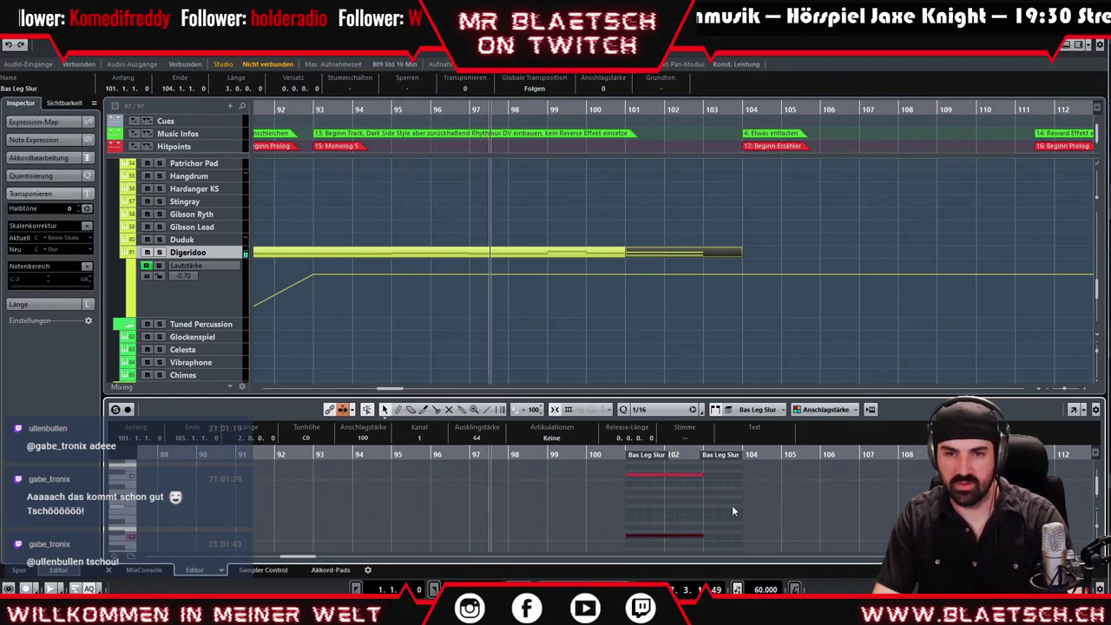
key(shift+Up)
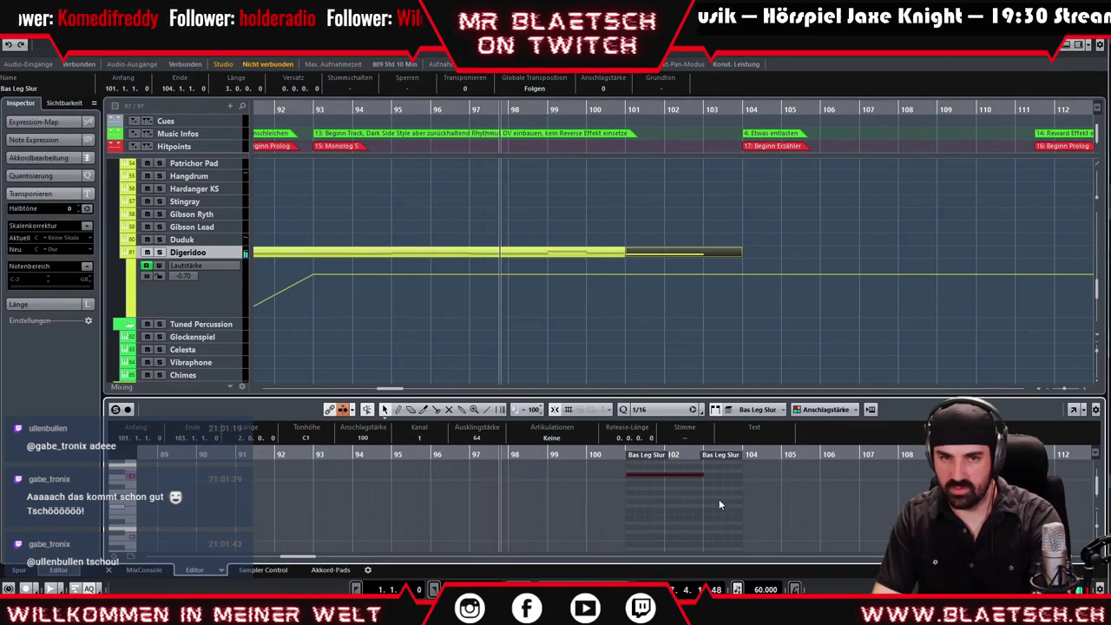
- Lower all notes of the first Digeridoo part by two semitones, with the first note on C1
click(506, 256)
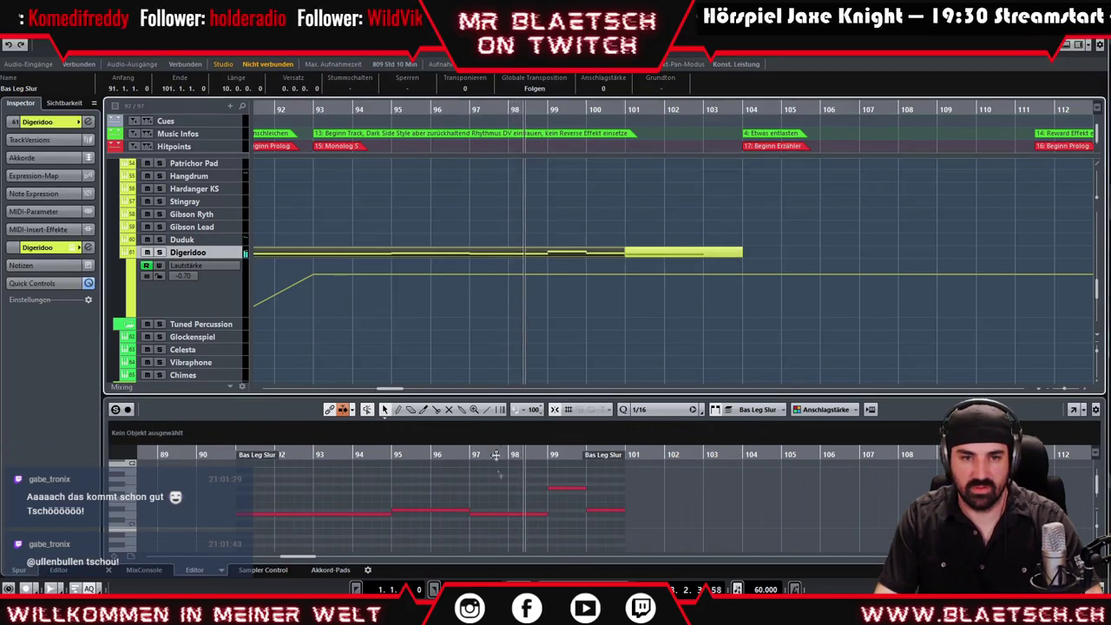
click(507, 515)
click(378, 516)
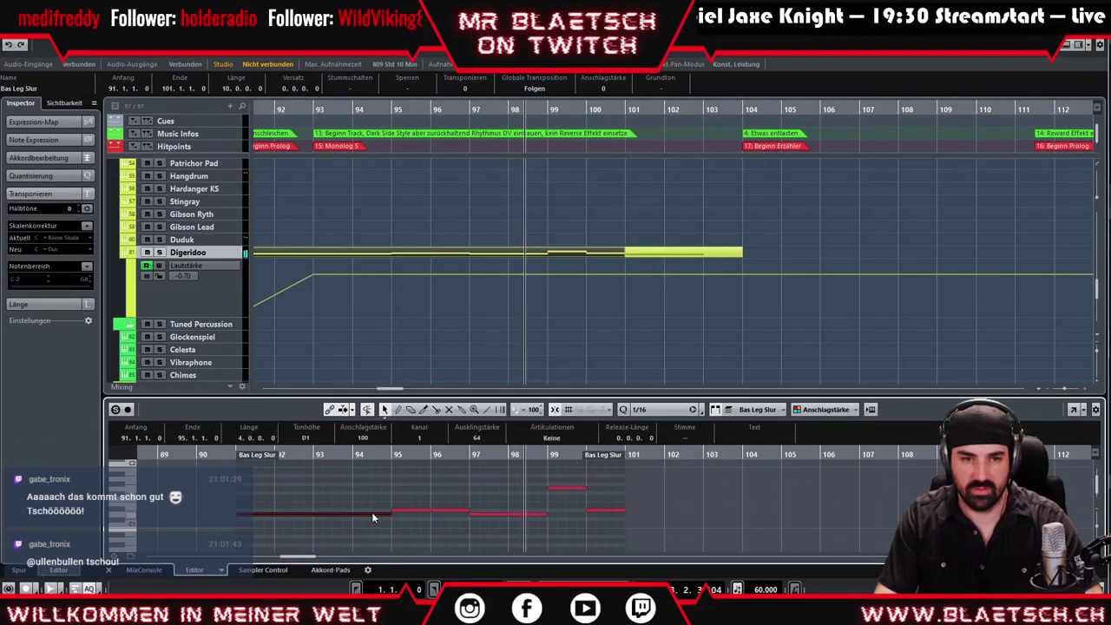
scroll(323, 514, down, 2)
scroll(323, 515, up, 1)
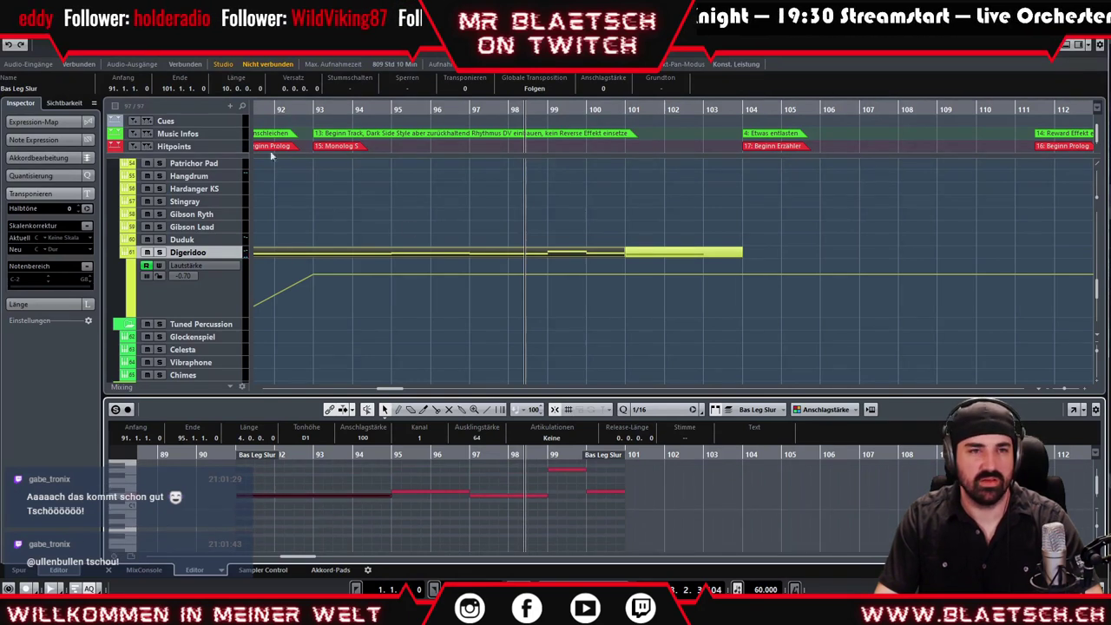
drag(272, 105, 349, 107)
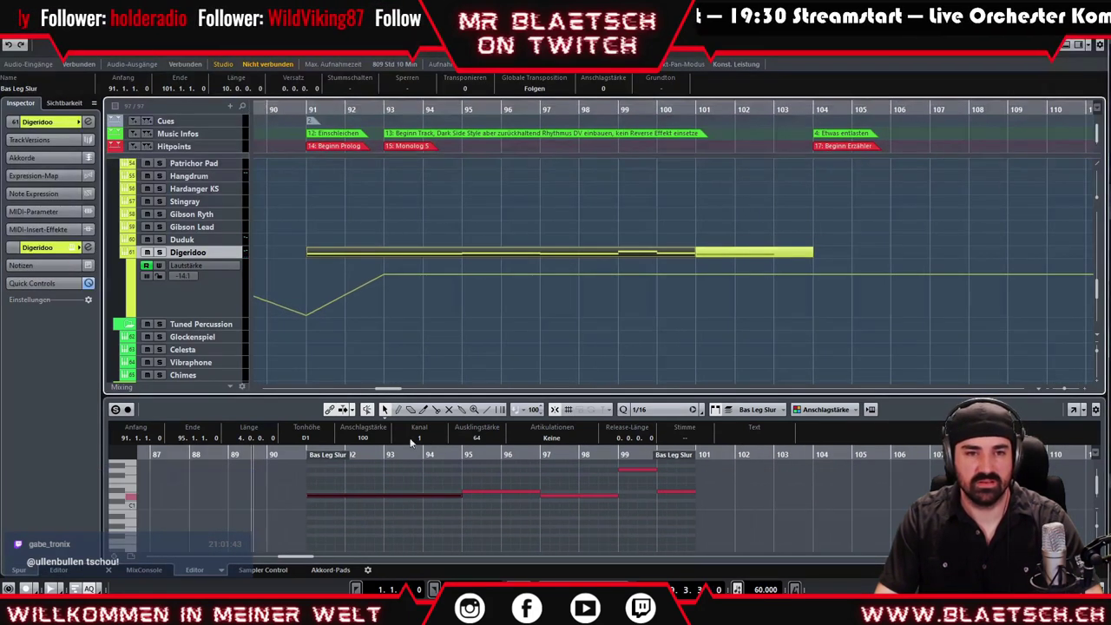
click(416, 502)
click(413, 496)
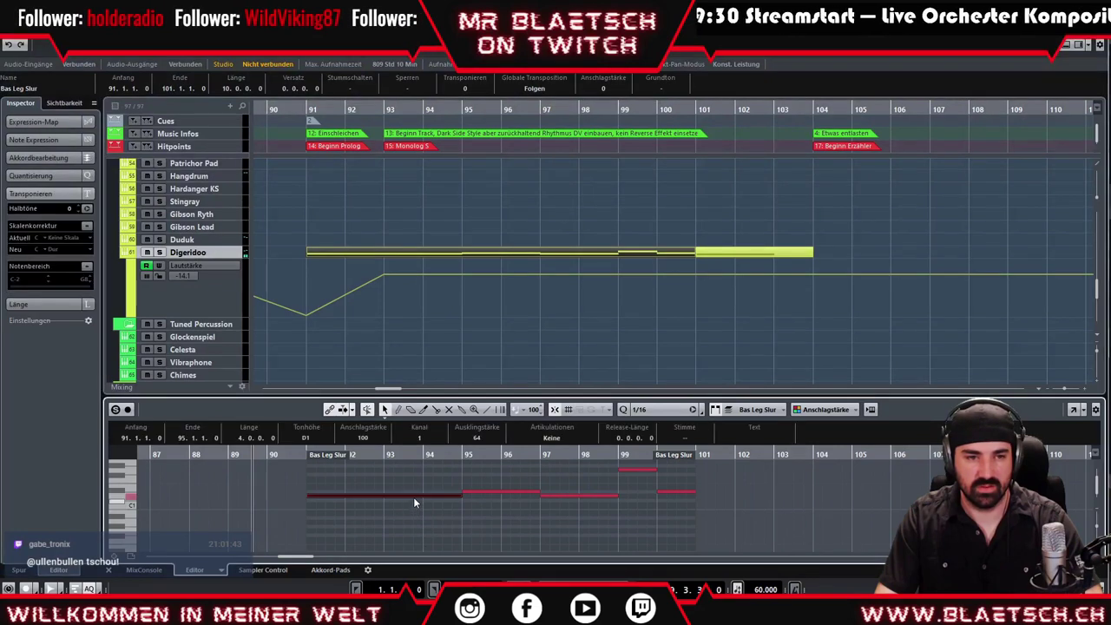
click(386, 480)
key(ctrl+a)
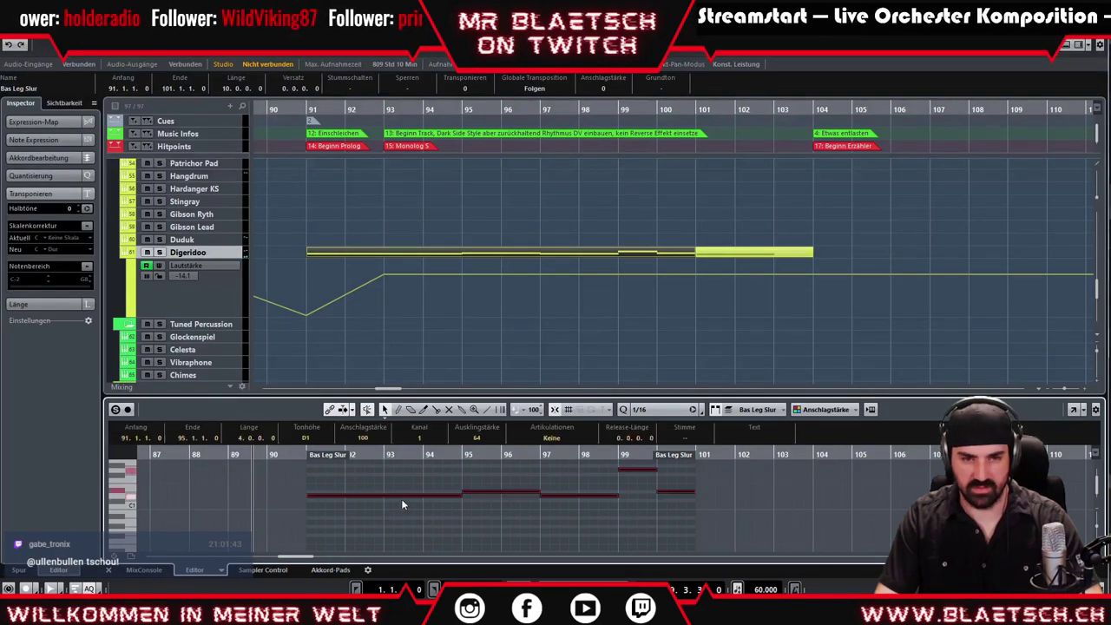
key(Down)
key(Down)
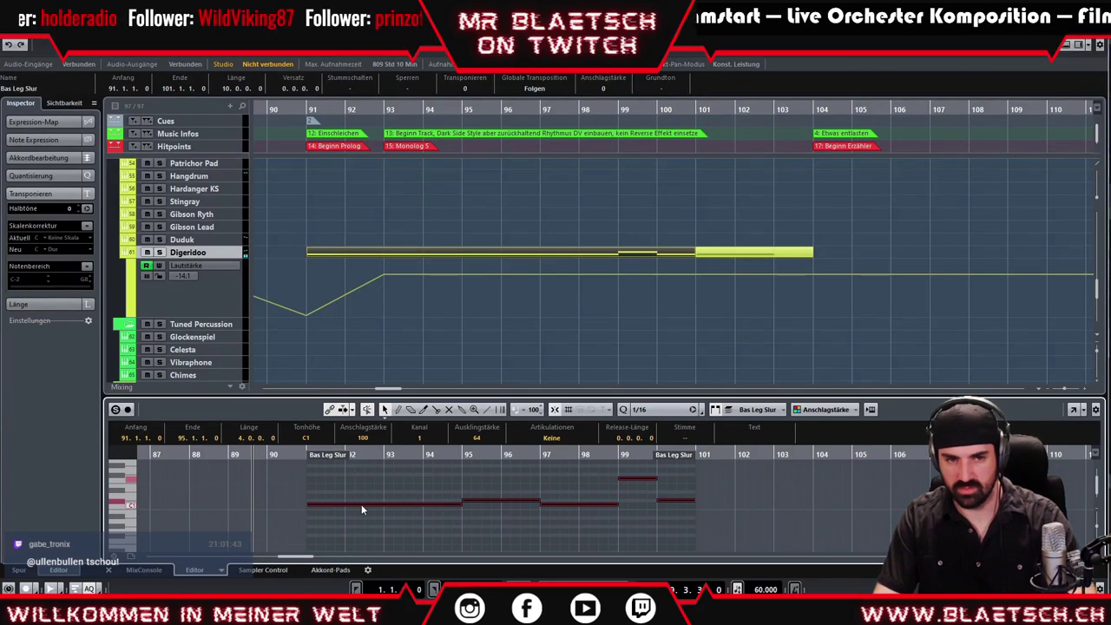
- Audition individual notes of the first Digeridoo part, and play the section from just before bar 91
click(361, 504)
click(501, 500)
click(594, 503)
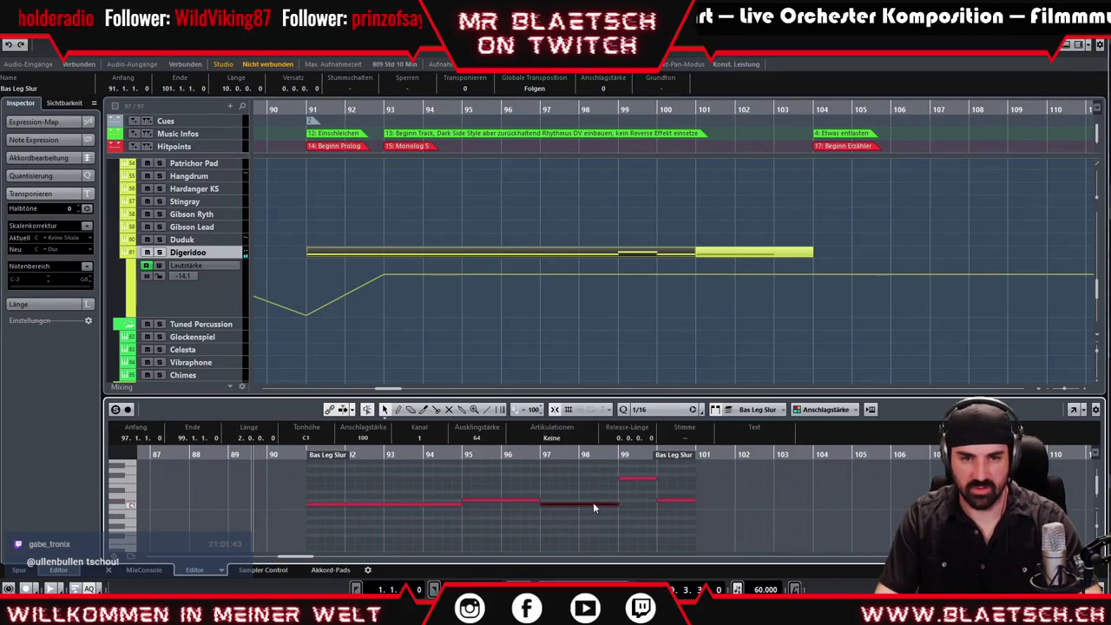
click(648, 479)
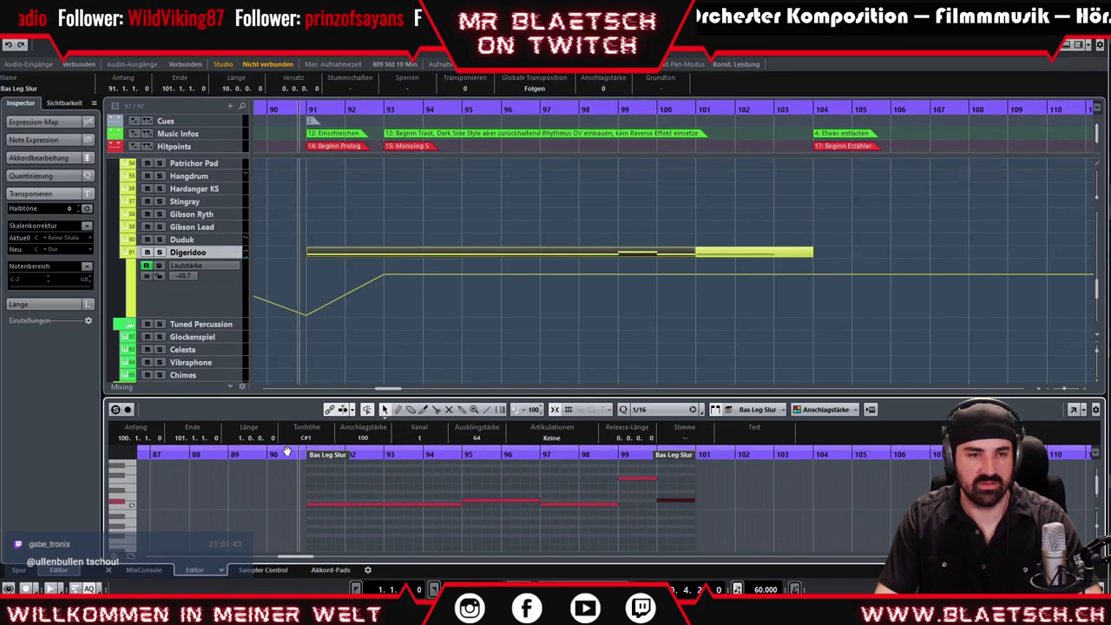
key(space)
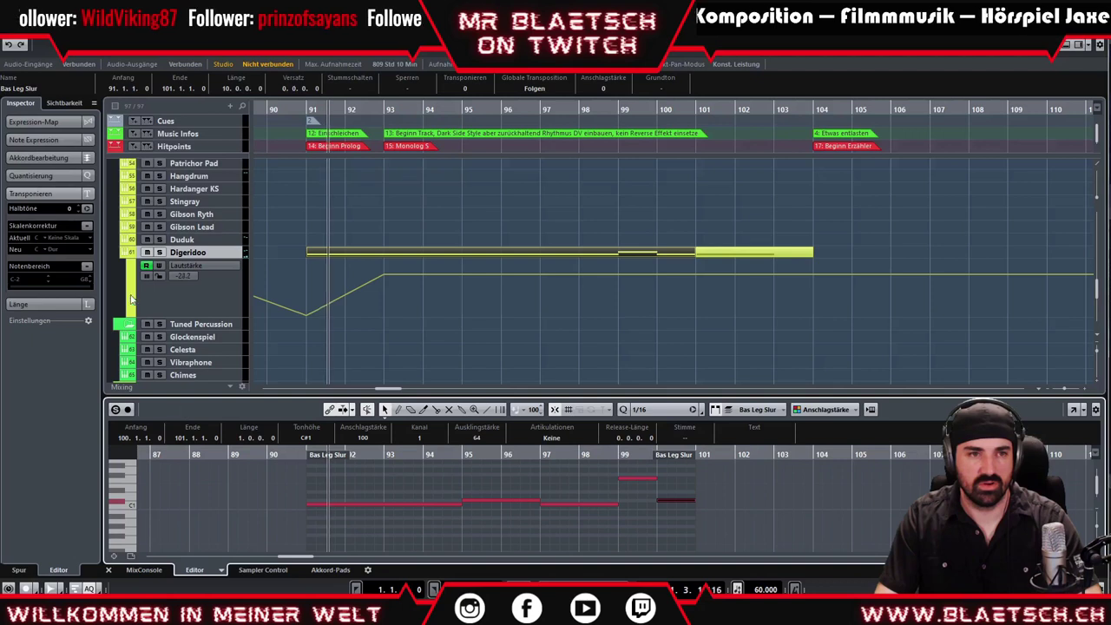
- Hide the Digeridoo track's volume automation lane and deselect the Digeridoo part during playback
click(126, 255)
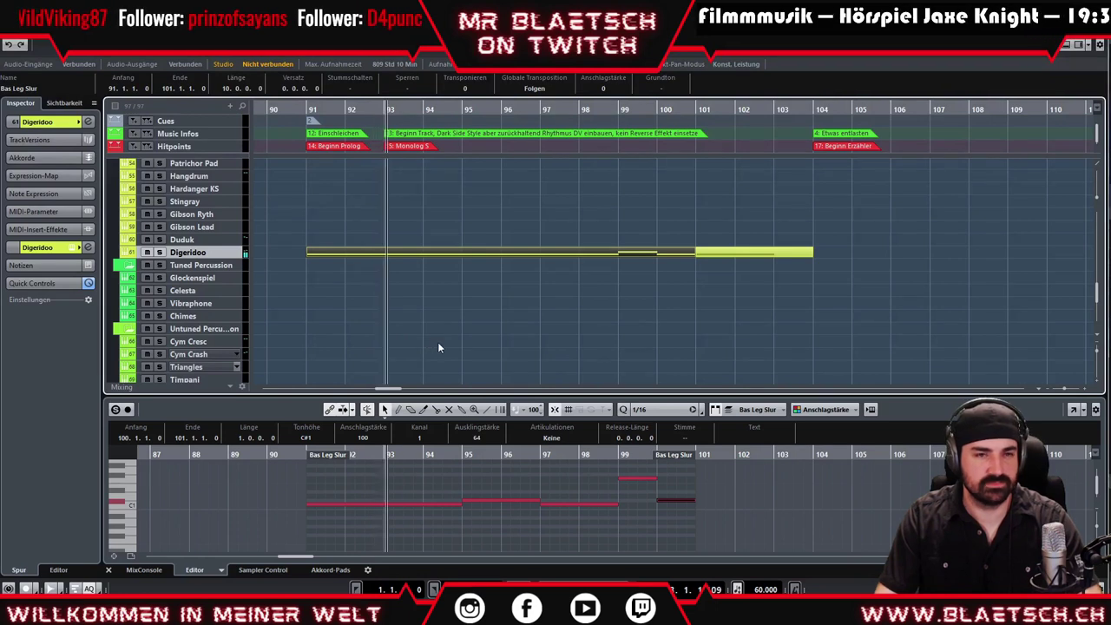
scroll(415, 306, up, 2)
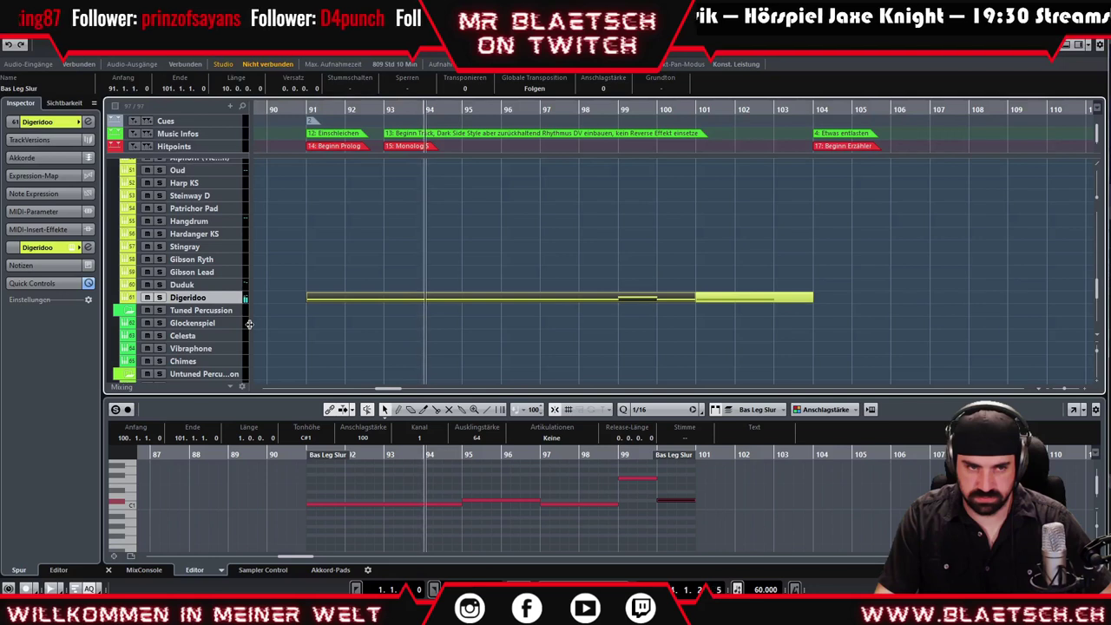
scroll(249, 324, up, 2)
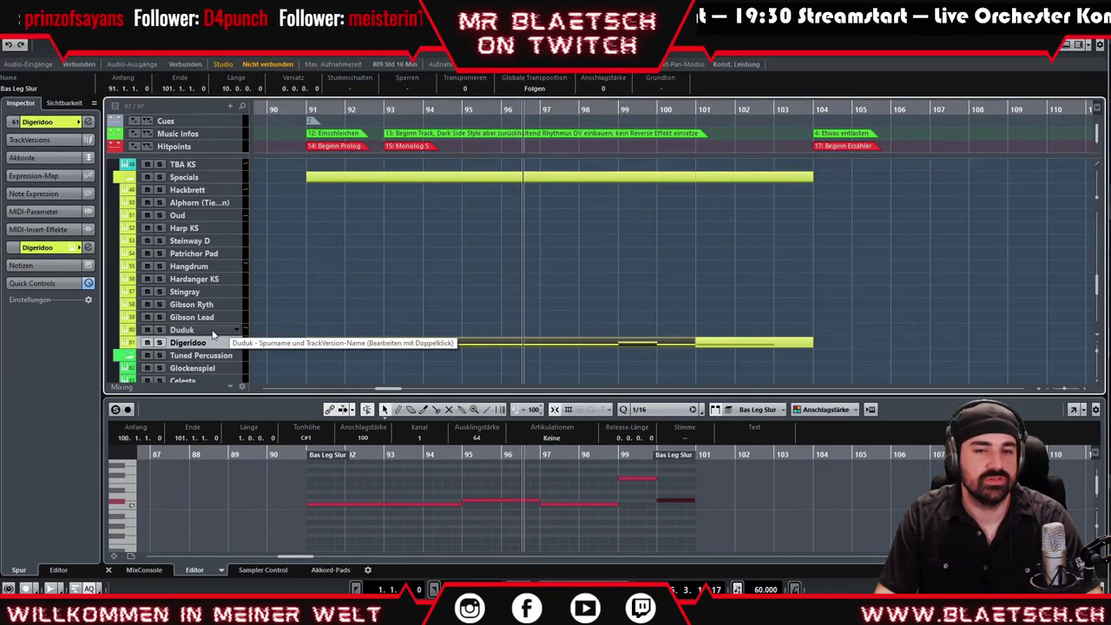
click(458, 291)
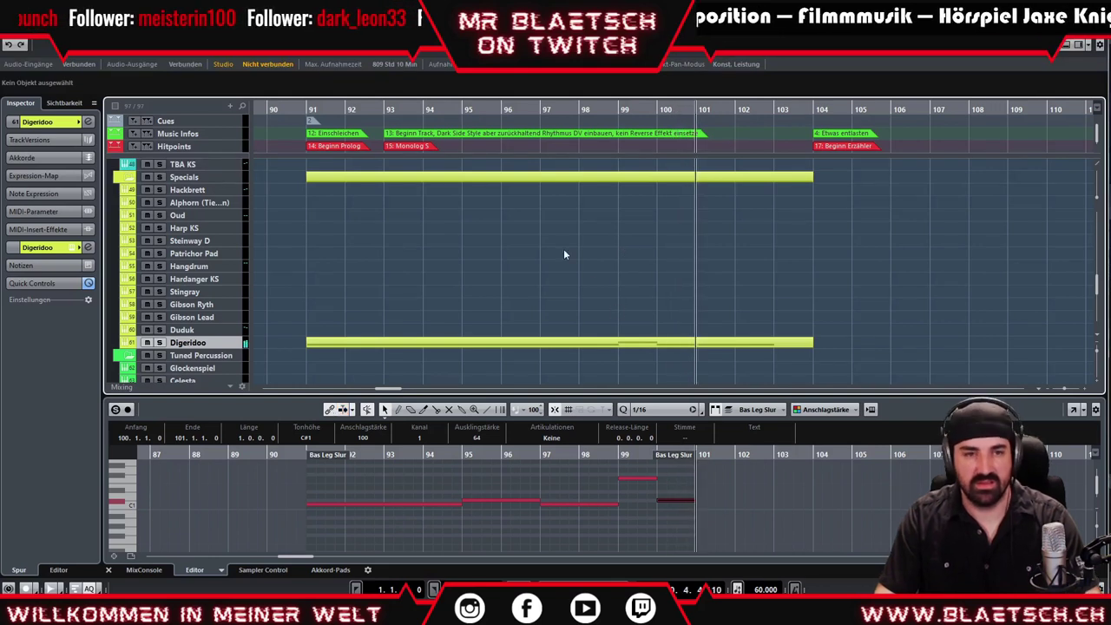
- Audition the Duduk, Hardanger KS and Patrichor Pad tracks in turn as candidates for an additional sound
click(212, 331)
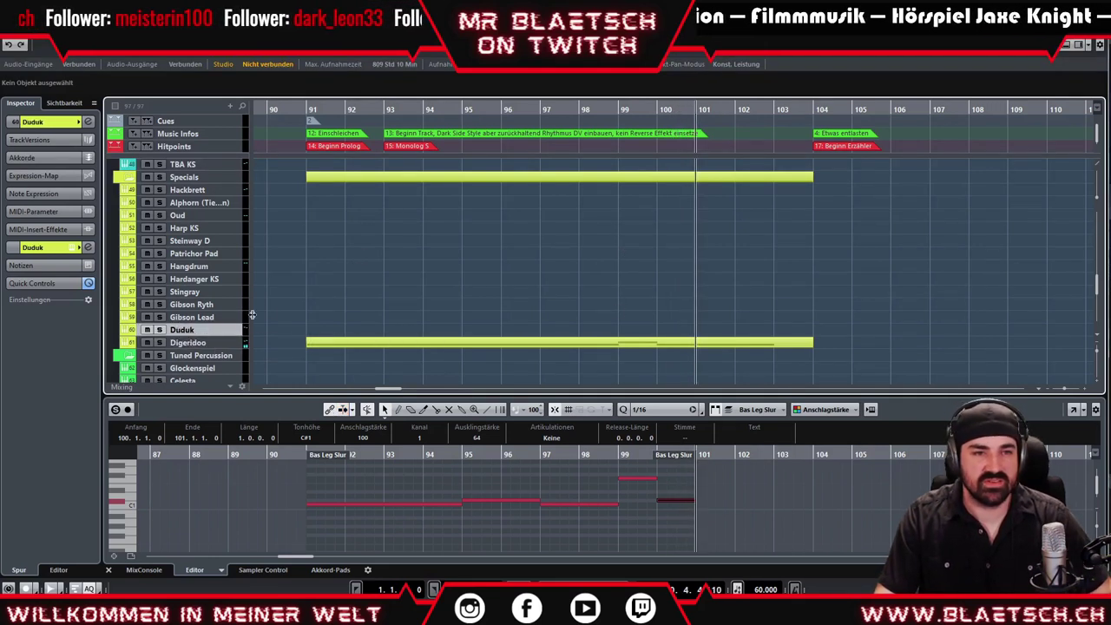
click(225, 280)
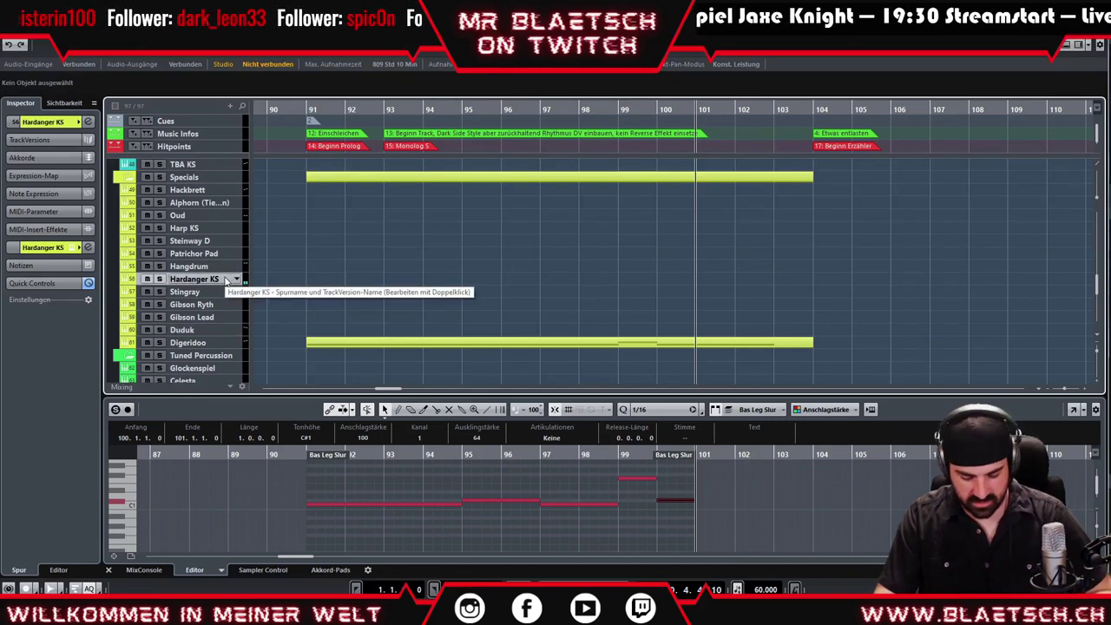
click(229, 254)
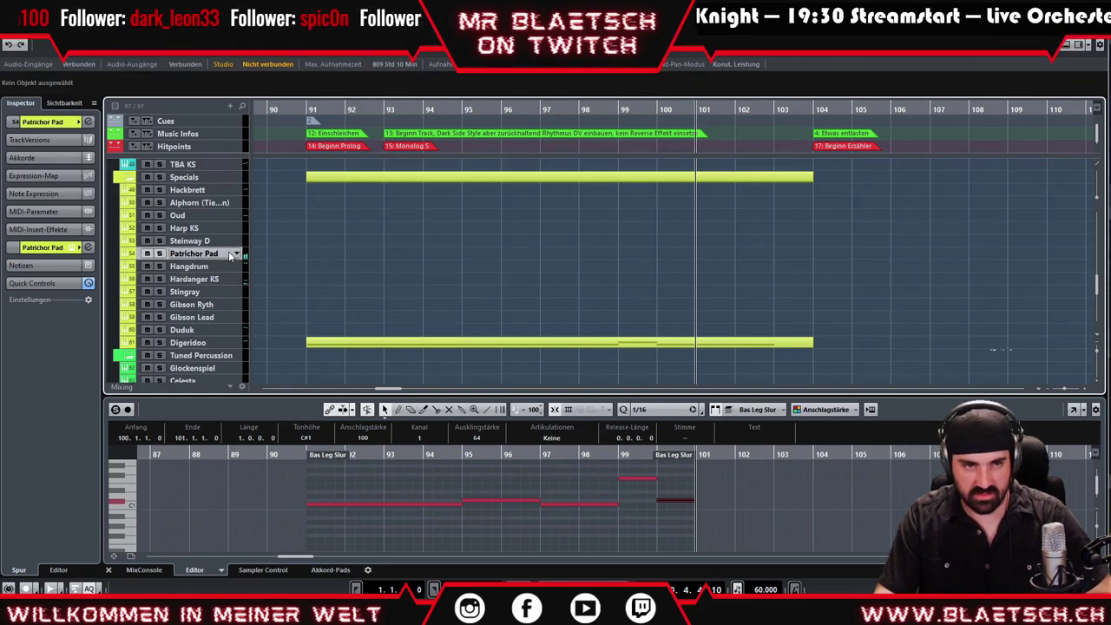